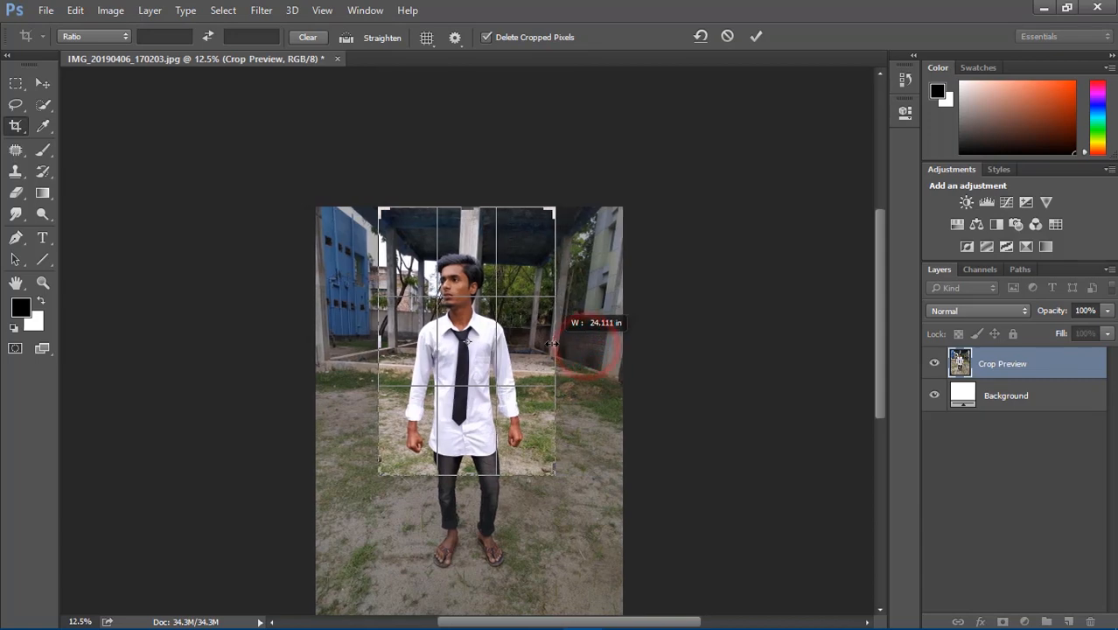
# Step: Crop the photo tightly around the man, from above his head to his upper thighs
pyautogui.click(757, 35)
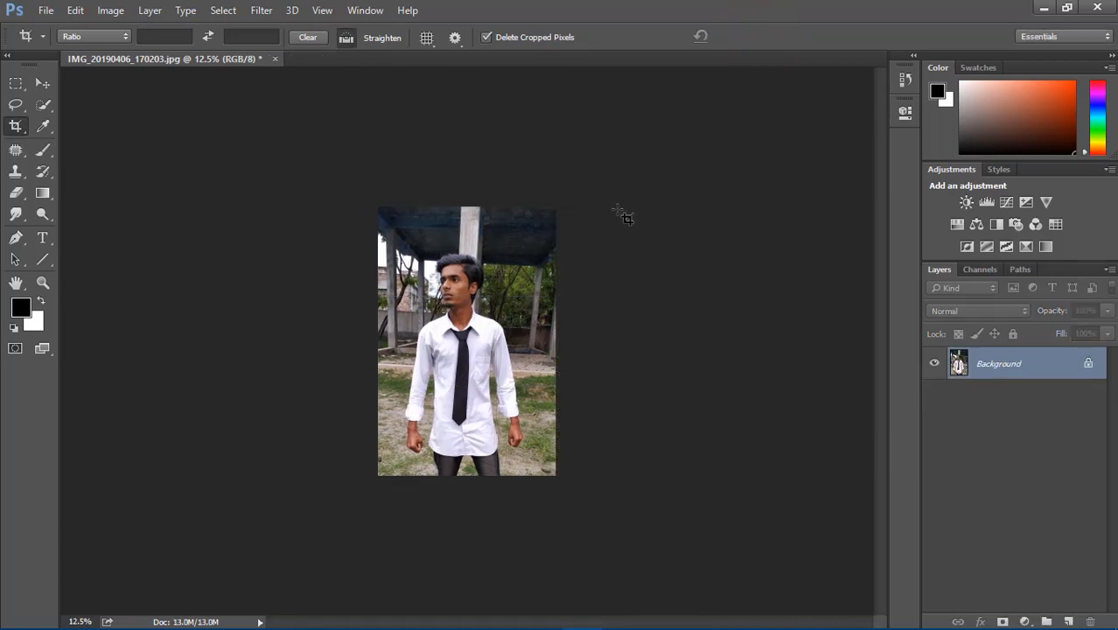
pyautogui.hotkey('ctrl', '0')
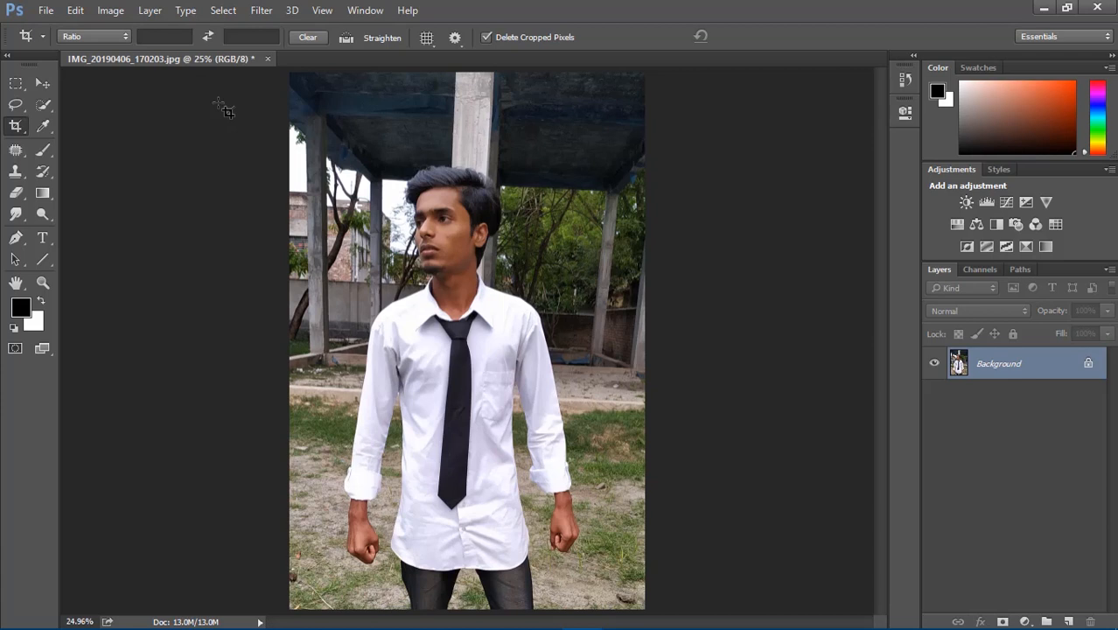
# Step: Start a Pen tool path below the photo's bottom edge and trace the right trouser leg's outer edge up to the shirt hem
pyautogui.click(23, 237)
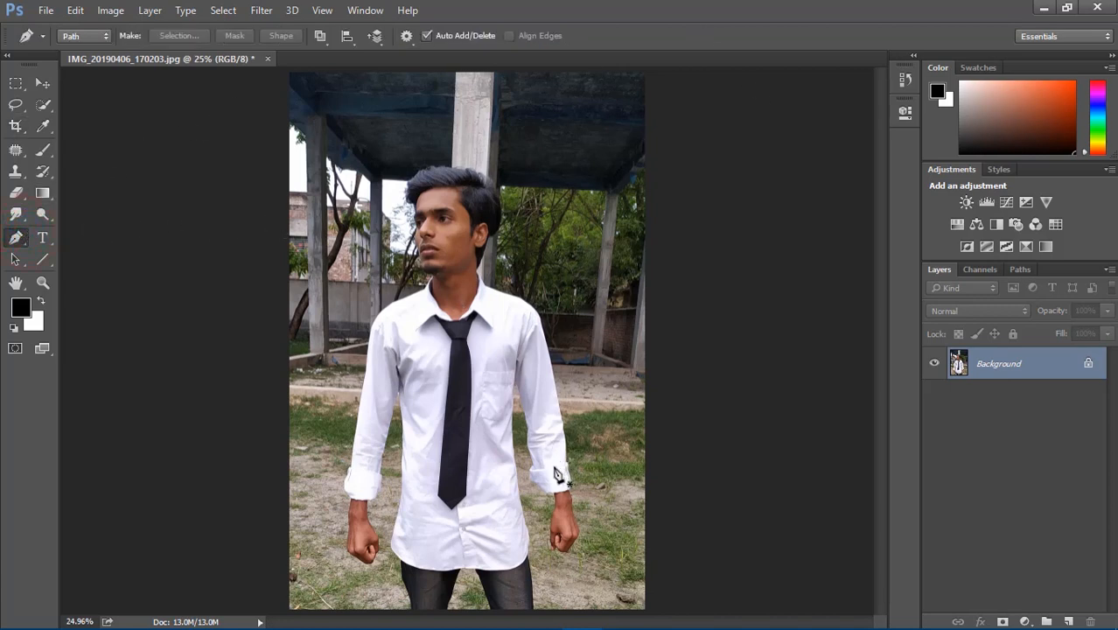
pyautogui.press('z')
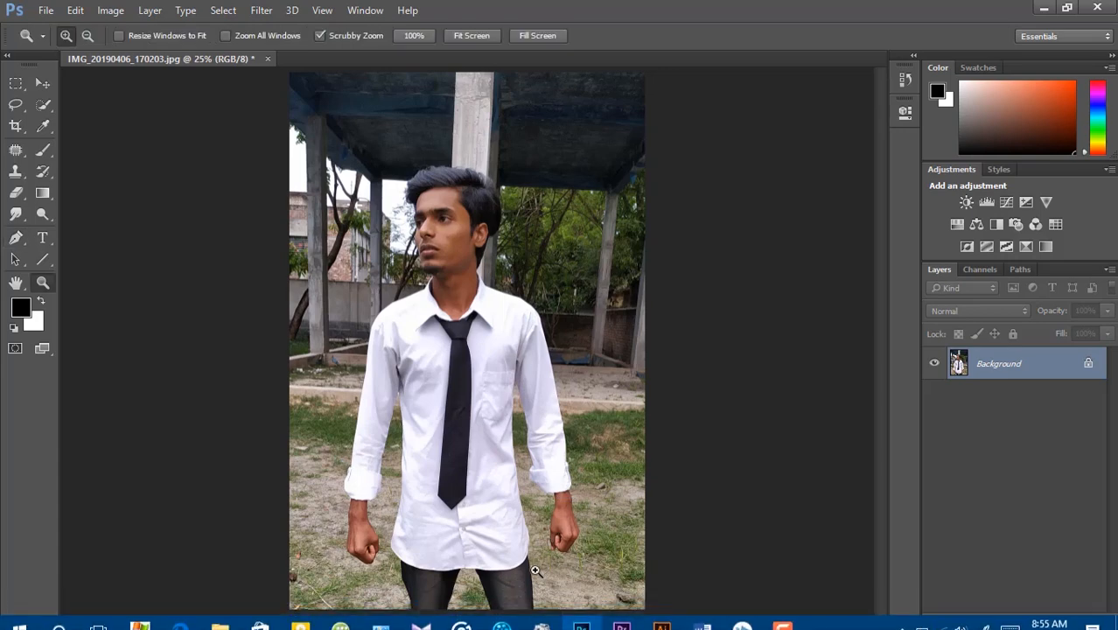
pyautogui.moveTo(530, 596); pyautogui.dragTo(535, 545)
pyautogui.press('p')
pyautogui.scroll(-2, 538, 549)
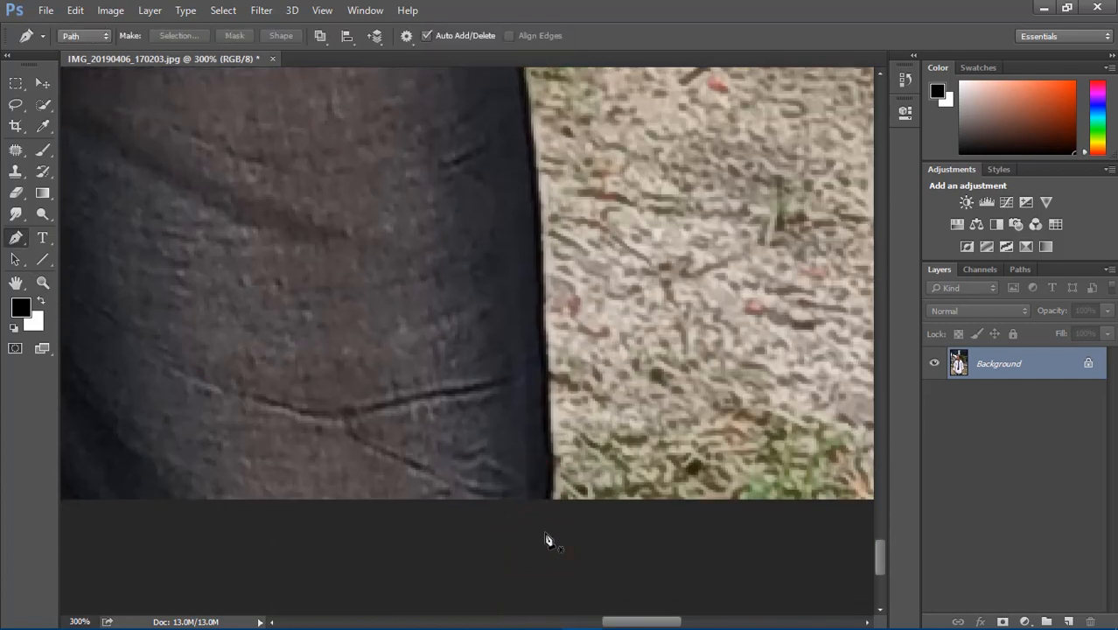
pyautogui.click(545, 531)
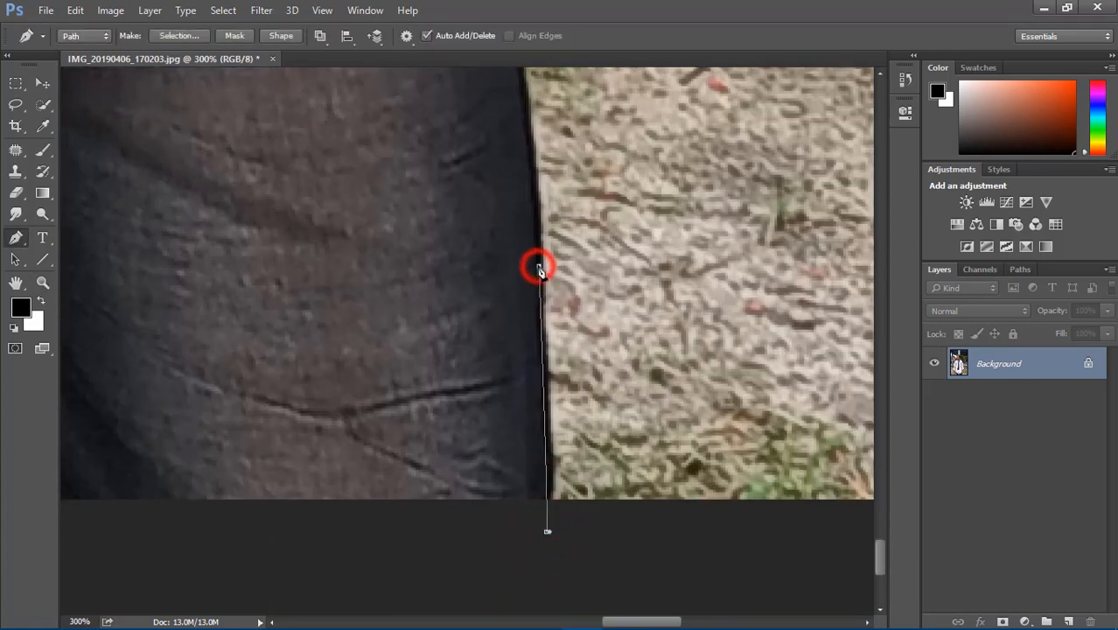
pyautogui.scroll(8, 539, 271)
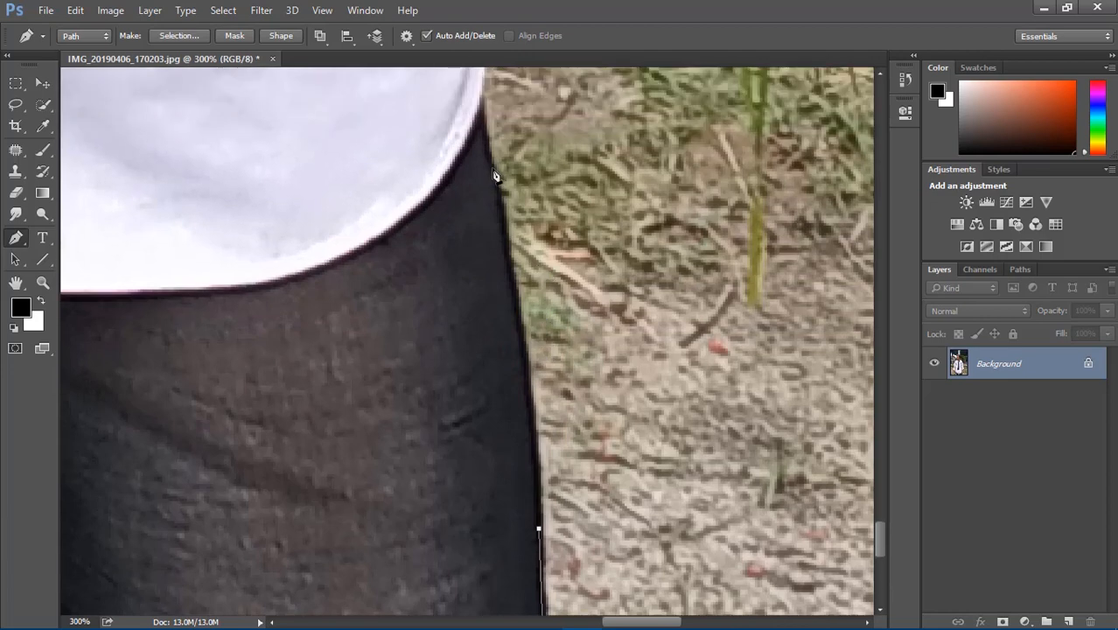
pyautogui.click(488, 167)
pyautogui.scroll(6, 490, 171)
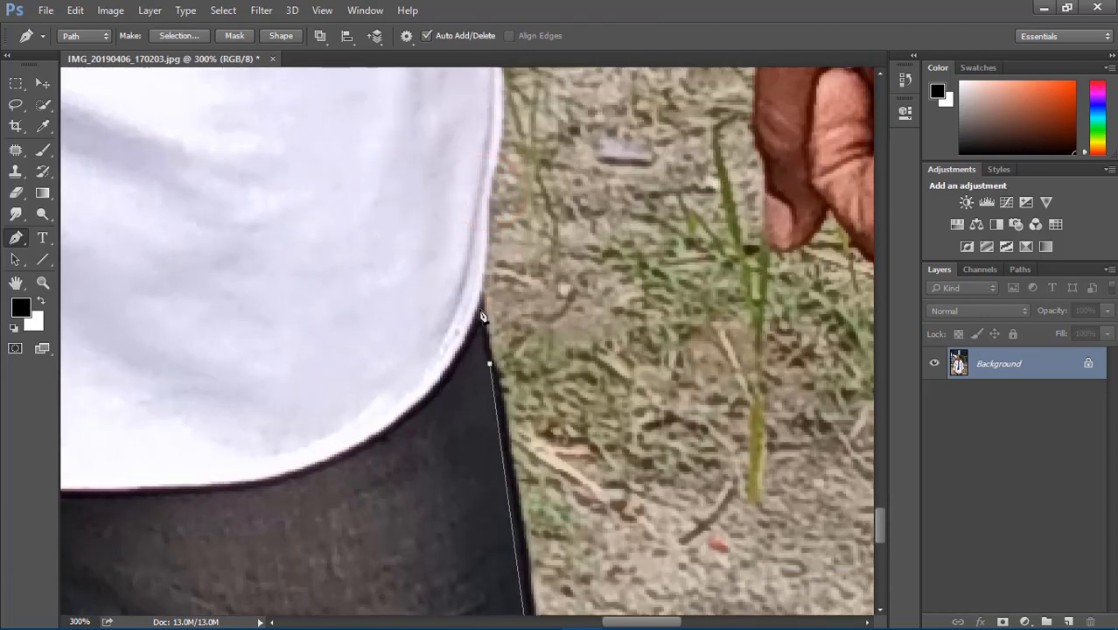
pyautogui.scroll(2, 483, 298)
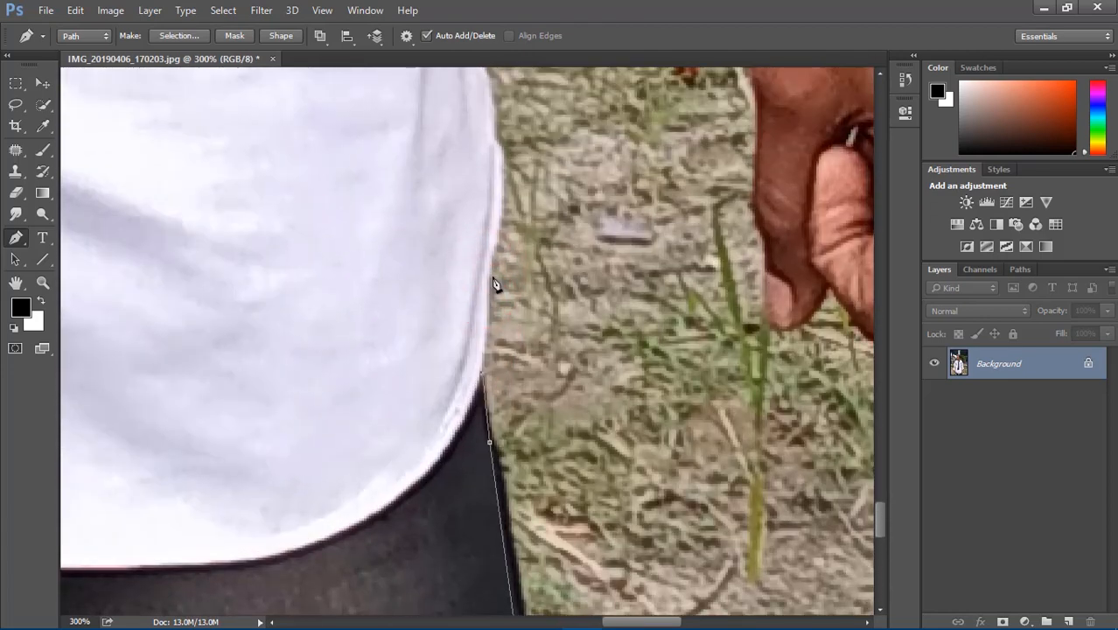
# Step: Continue the pen path from the trouser leg around the curved lower corner of the shirt
pyautogui.click(484, 263)
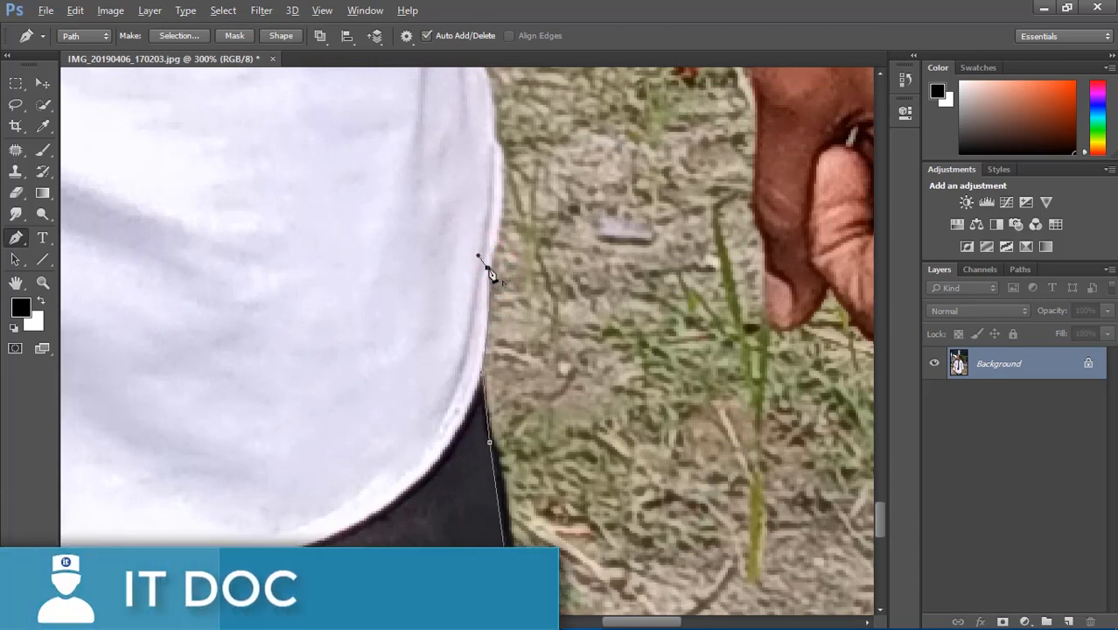
pyautogui.click(486, 266)
pyautogui.scroll(5, 488, 271)
pyautogui.click(495, 298)
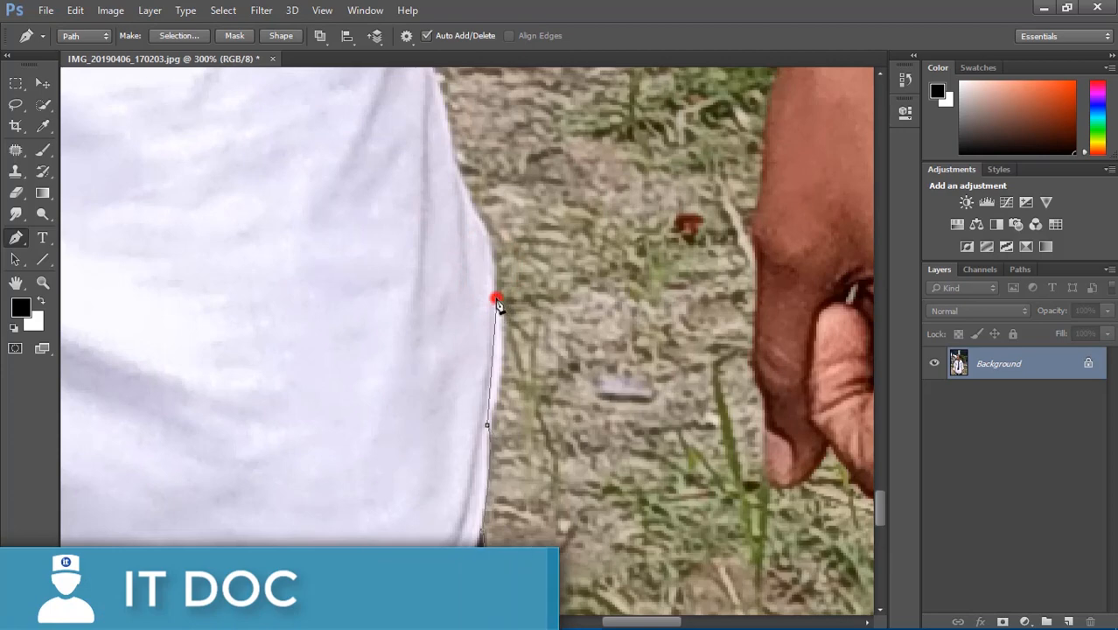
pyautogui.keyDown('alt'); pyautogui.click(496, 298); pyautogui.keyUp('alt')
pyautogui.scroll(4, 489, 307)
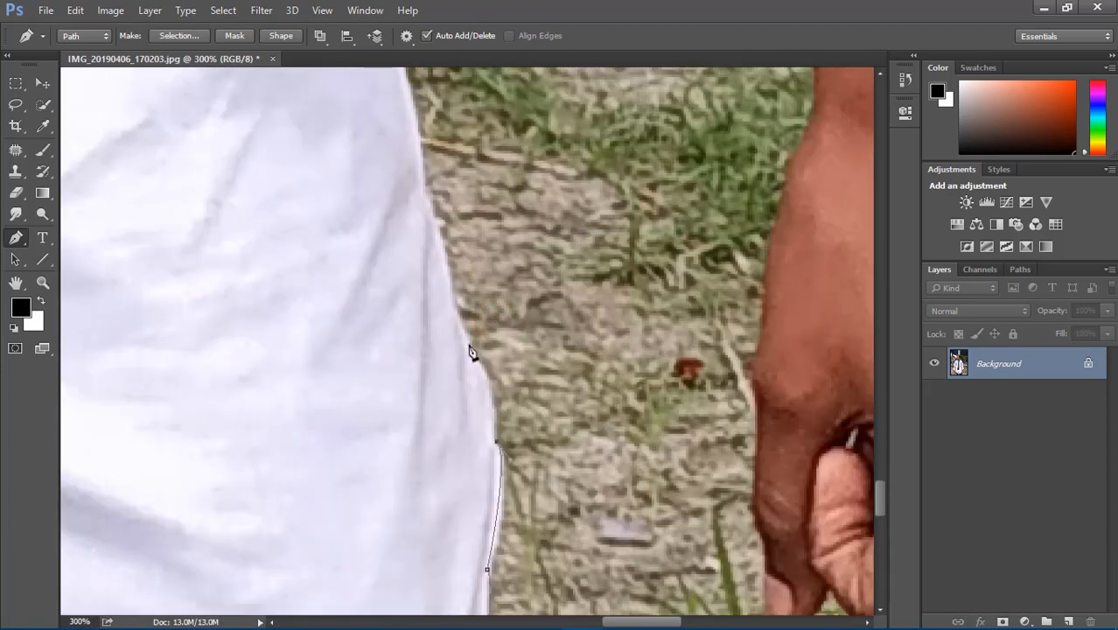
pyautogui.click(467, 345)
# Step: Trace the lower half of the shirt's right side upward with pen anchor points
pyautogui.scroll(4, 467, 344)
pyautogui.click(423, 334)
pyautogui.scroll(2, 424, 334)
pyautogui.click(395, 296)
pyautogui.scroll(4, 392, 295)
pyautogui.click(372, 307)
pyautogui.click(362, 286)
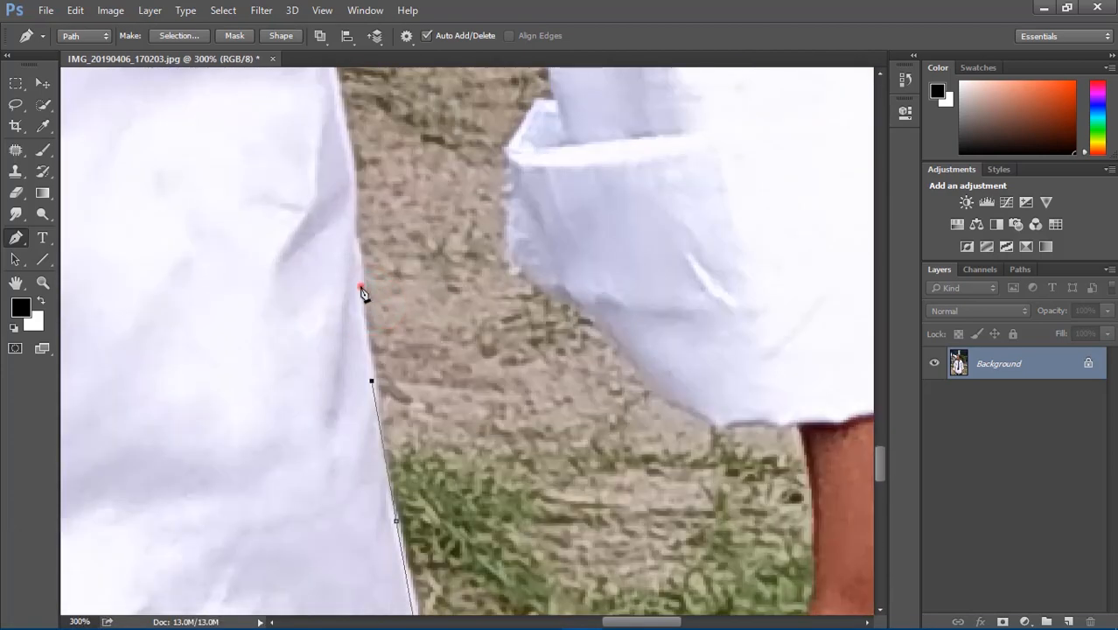
pyautogui.scroll(5, 362, 289)
pyautogui.click(342, 291)
# Step: Extend the pen path up the upper part of the shirt's right side to the armpit
pyautogui.scroll(6, 339, 296)
pyautogui.click(320, 321)
pyautogui.click(307, 305)
pyautogui.scroll(4, 307, 310)
pyautogui.click(295, 329)
pyautogui.scroll(4, 297, 302)
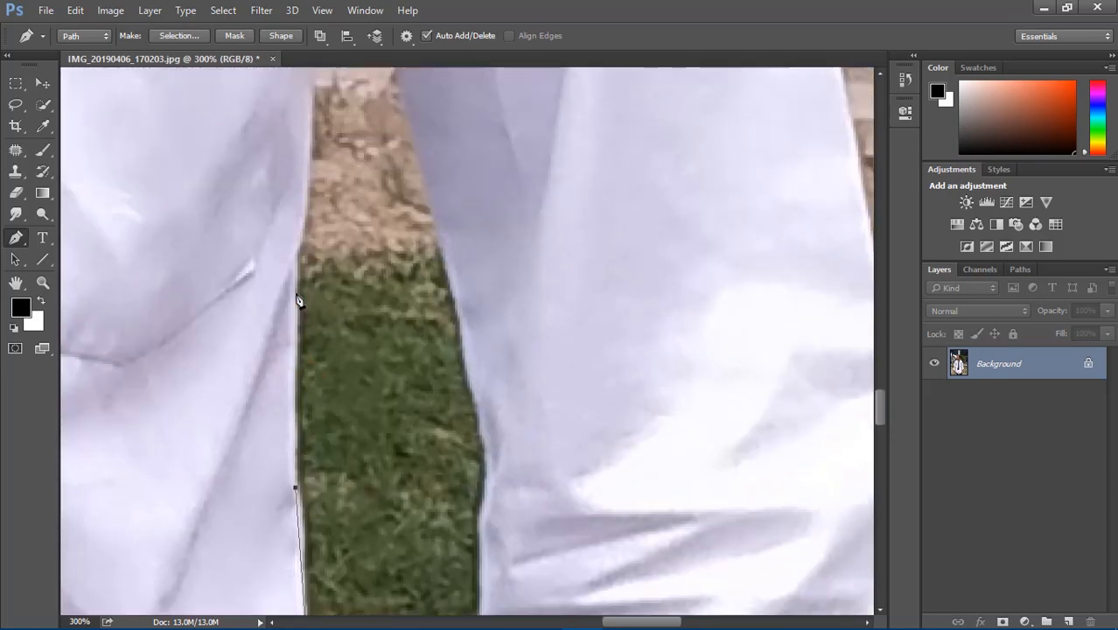
pyautogui.click(297, 295)
pyautogui.click(307, 270)
pyautogui.scroll(4, 307, 273)
pyautogui.click(307, 325)
pyautogui.click(327, 179)
# Step: Turn the pen path at the armpit and trace the inner edge of the right sleeve down to the elbow
pyautogui.click(347, 202)
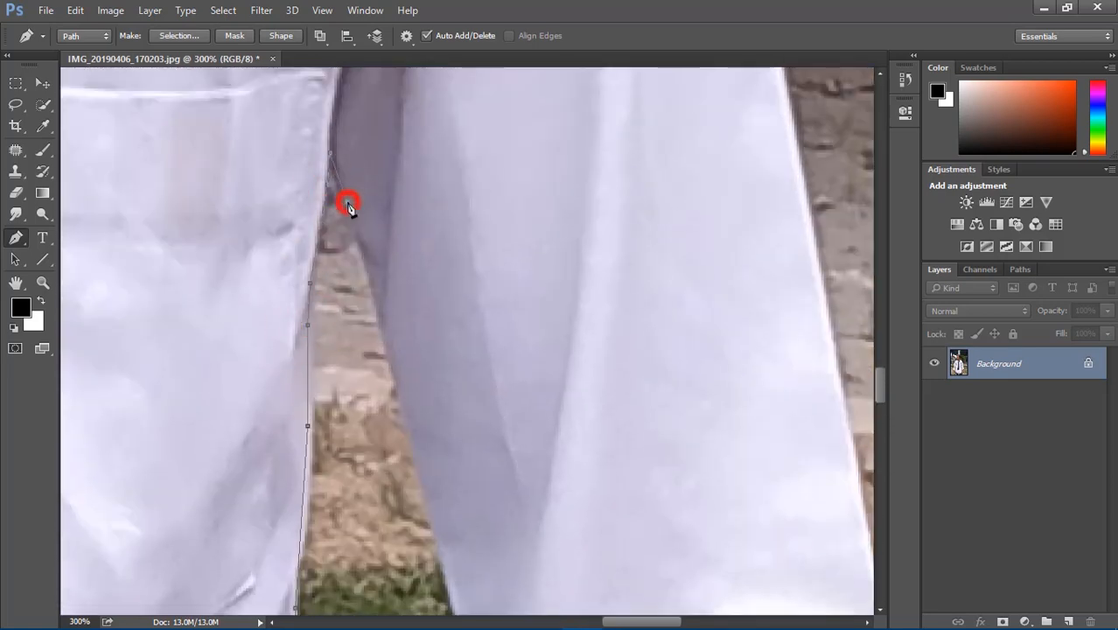
pyautogui.scroll(-5, 376, 214)
pyautogui.click(407, 220)
pyautogui.scroll(-3, 411, 219)
pyautogui.click(426, 212)
pyautogui.scroll(-7, 437, 214)
pyautogui.click(470, 214)
pyautogui.scroll(-3, 473, 214)
pyautogui.click(481, 200)
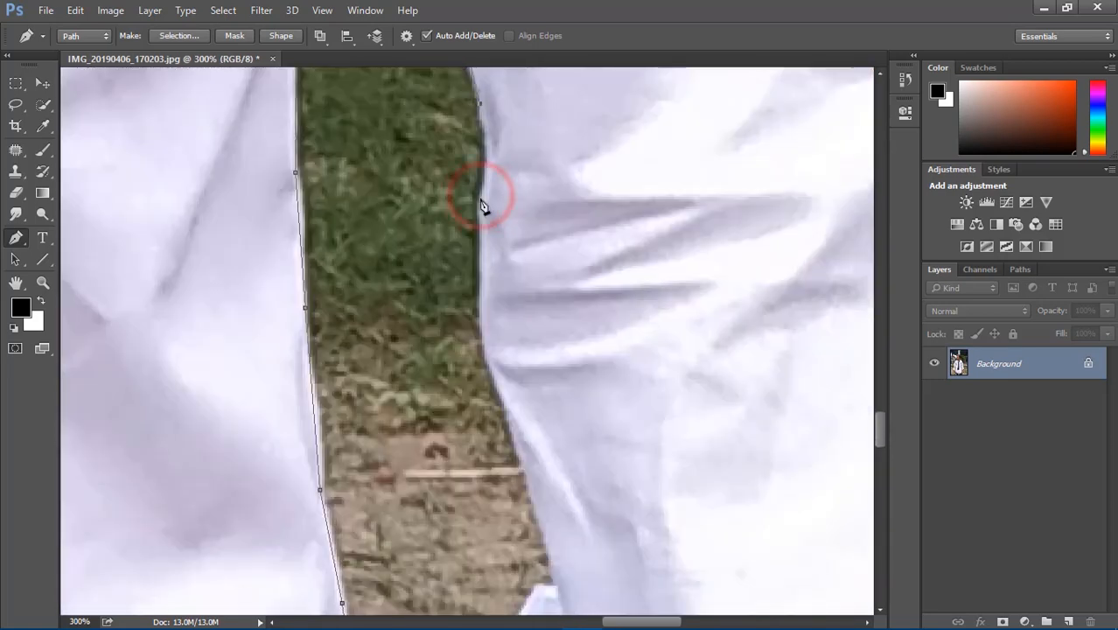
# Step: Trace the inner edge of the right sleeve from the elbow down to the rolled cuff
pyautogui.scroll(-6, 480, 205)
pyautogui.click(492, 191)
pyautogui.scroll(-3, 500, 194)
pyautogui.click(524, 194)
pyautogui.scroll(-3, 526, 198)
pyautogui.click(551, 204)
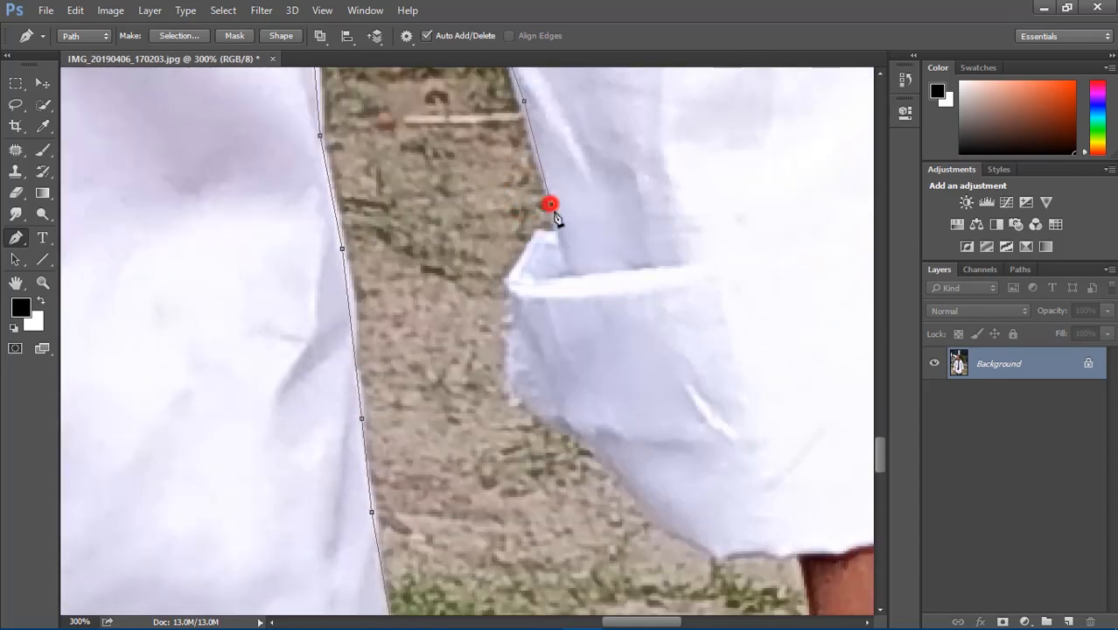
# Step: Outline the inner and lower edges of the rolled cuff with anchor points up to the wrist
pyautogui.click(558, 227)
pyautogui.click(548, 233)
pyautogui.click(509, 280)
pyautogui.scroll(-2, 515, 278)
pyautogui.scroll(-6, 559, 280)
pyautogui.click(579, 265)
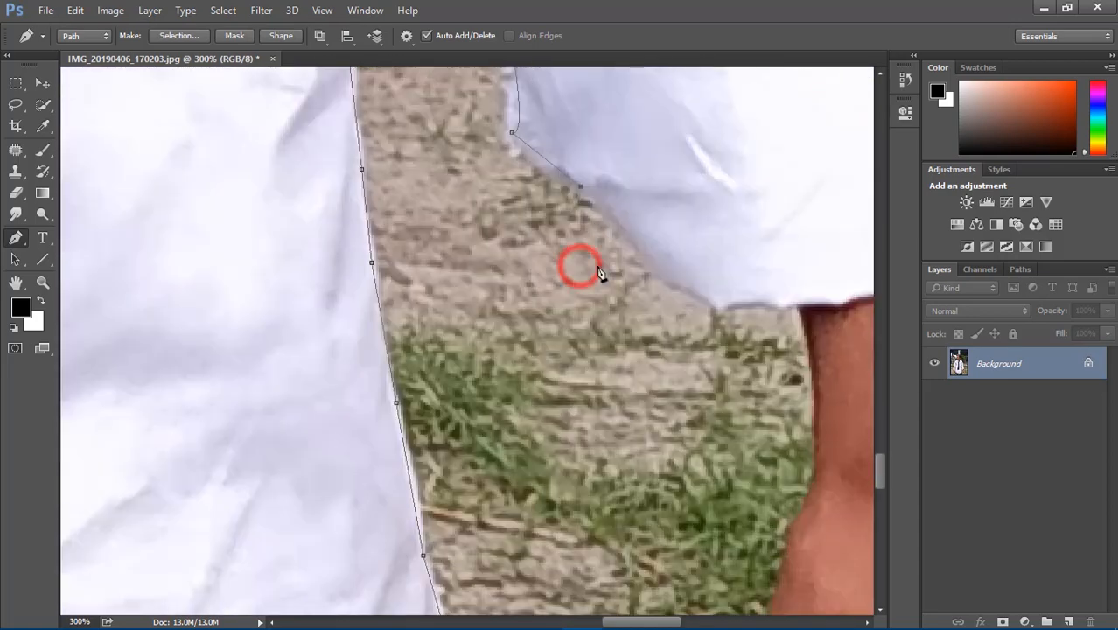
pyautogui.click(647, 267)
pyautogui.click(697, 292)
pyautogui.click(718, 300)
pyautogui.click(764, 300)
pyautogui.click(801, 304)
# Step: Trace the inner edge of the wrist and hand down to the thumb's base
pyautogui.scroll(-6, 820, 294)
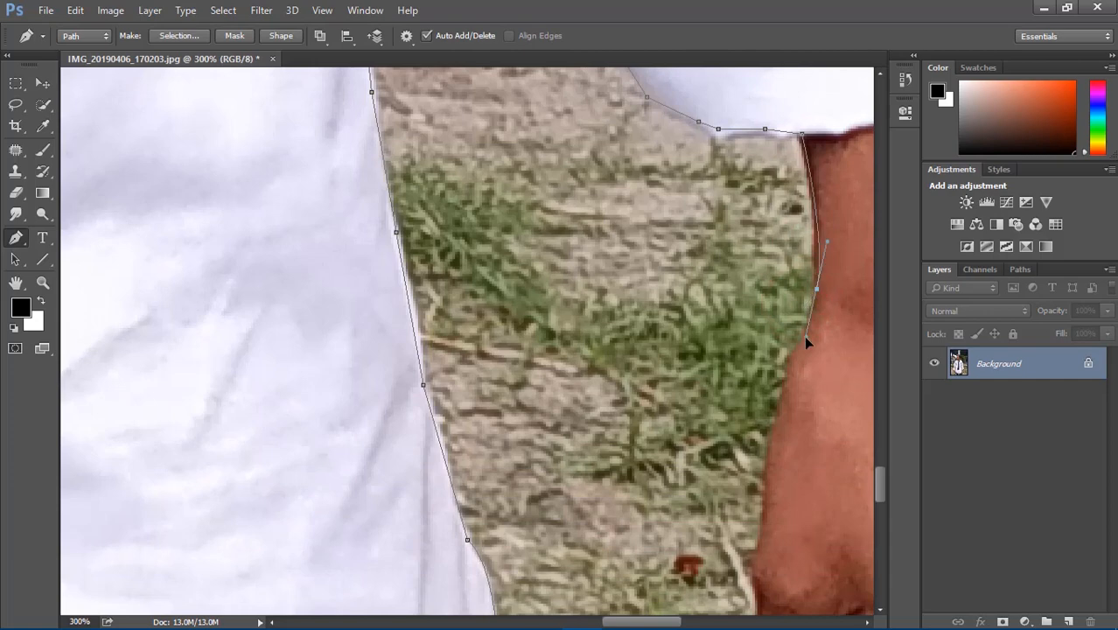
pyautogui.scroll(-3, 819, 294)
pyautogui.click(794, 280)
pyautogui.scroll(-2, 793, 280)
pyautogui.click(768, 251)
pyautogui.scroll(-1, 768, 252)
pyautogui.click(748, 229)
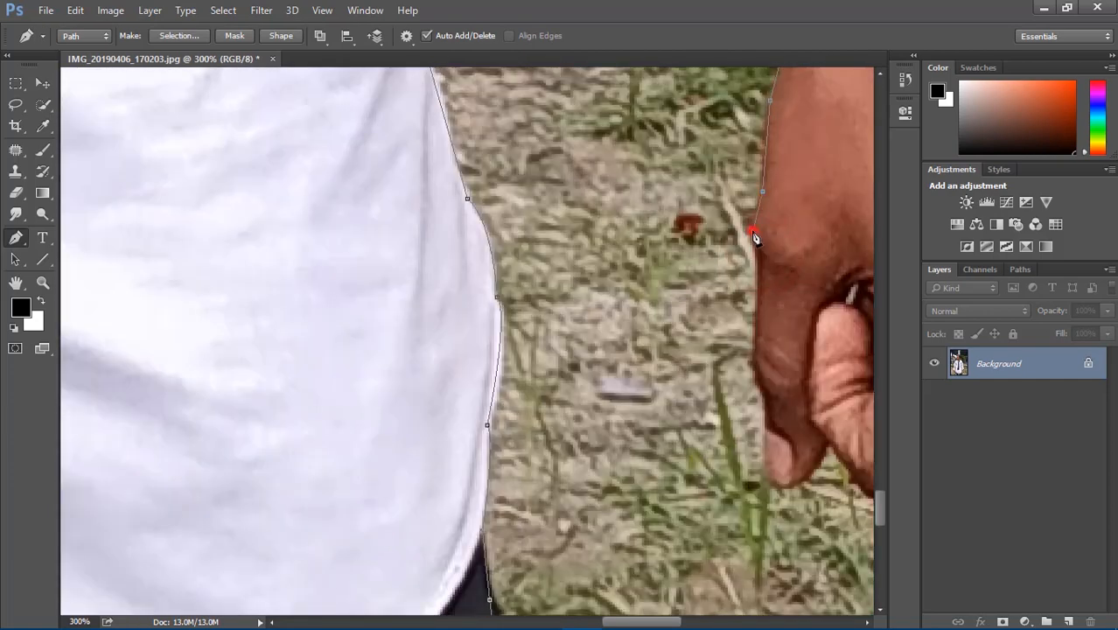
# Step: Continue the pen path along the inner edge of the fist down to the thumb tip
pyautogui.click(758, 266)
pyautogui.scroll(-2, 758, 264)
pyautogui.scroll(-2, 758, 262)
pyautogui.click(766, 238)
pyautogui.click(766, 267)
pyautogui.scroll(-2, 767, 269)
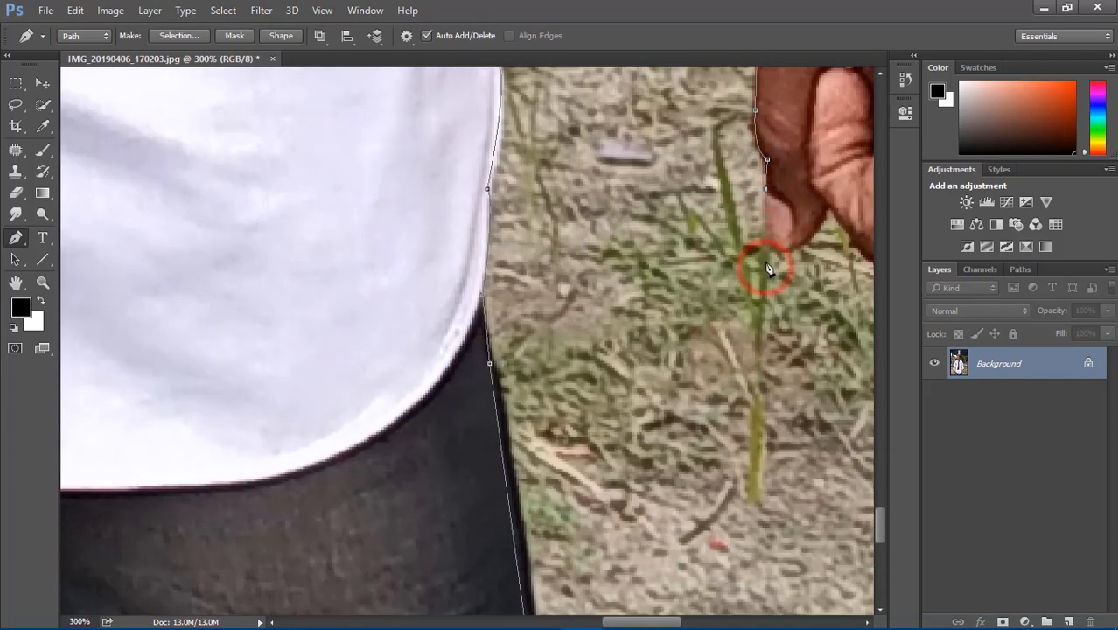
# Step: Carry the pen path around the underside of the fist and up over the knuckles
pyautogui.hscroll(3, 829, 214)
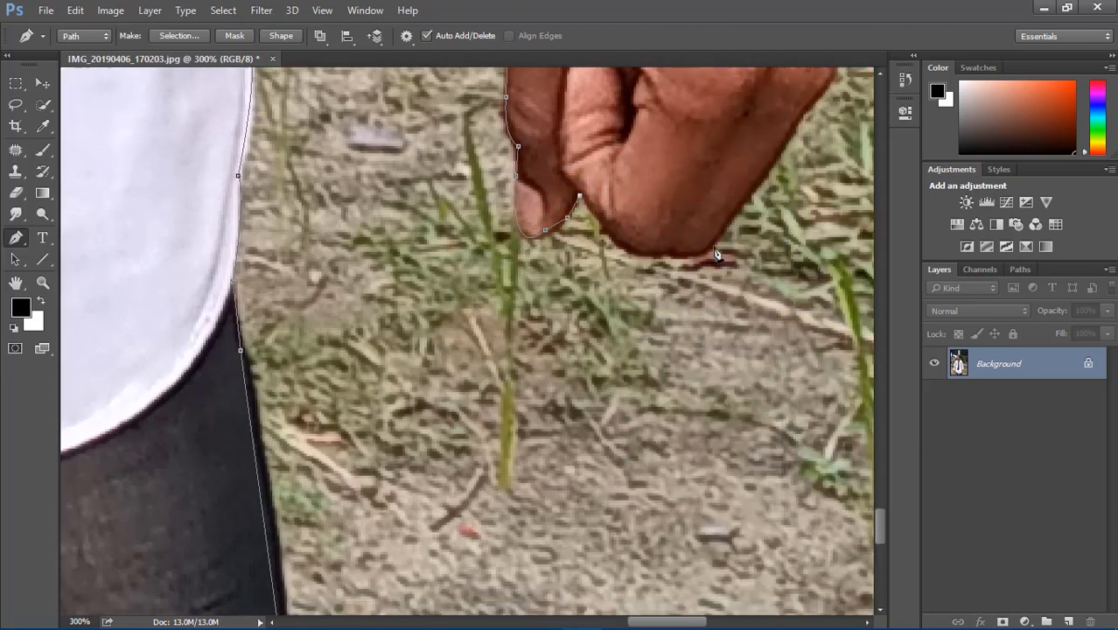
pyautogui.hscroll(3, 787, 196)
pyautogui.scroll(3, 541, 303)
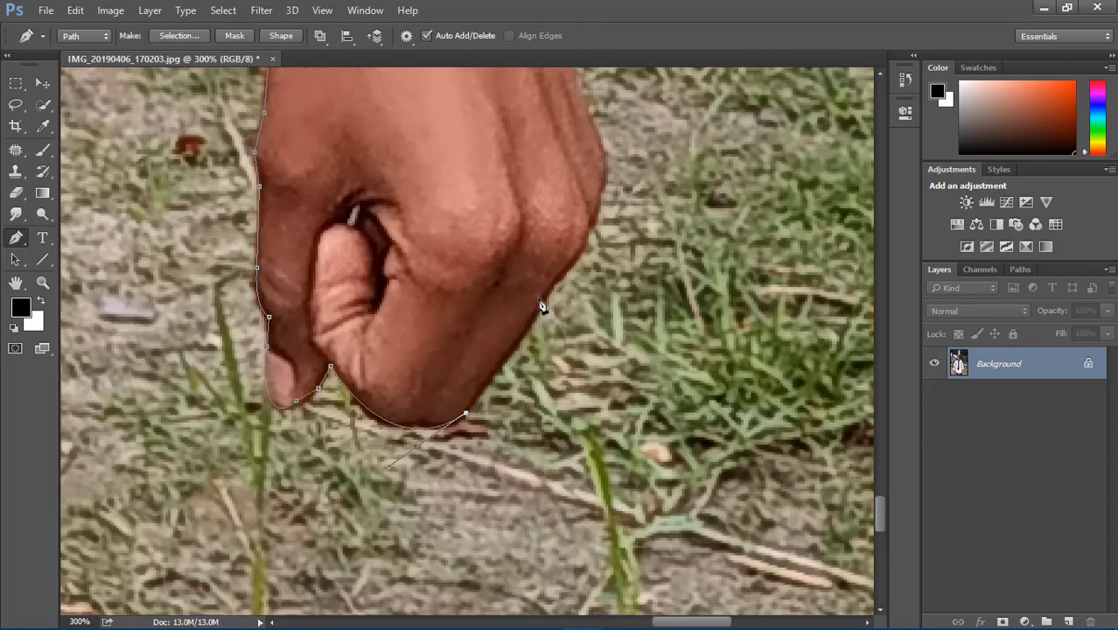
pyautogui.scroll(5, 602, 193)
pyautogui.click(535, 293)
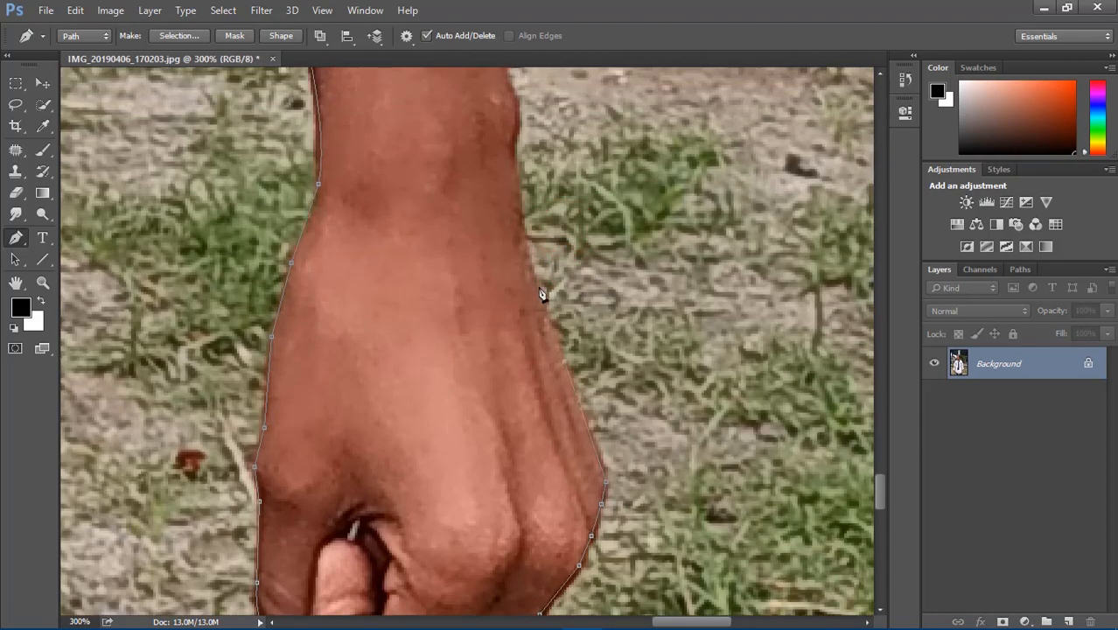
# Step: Trace the outer edge of the wrist up to the lower edge of the shirt cuff
pyautogui.click(520, 225)
pyautogui.scroll(2, 521, 226)
pyautogui.keyDown('alt'); pyautogui.click(507, 183); pyautogui.keyUp('alt')
pyautogui.scroll(3, 506, 183)
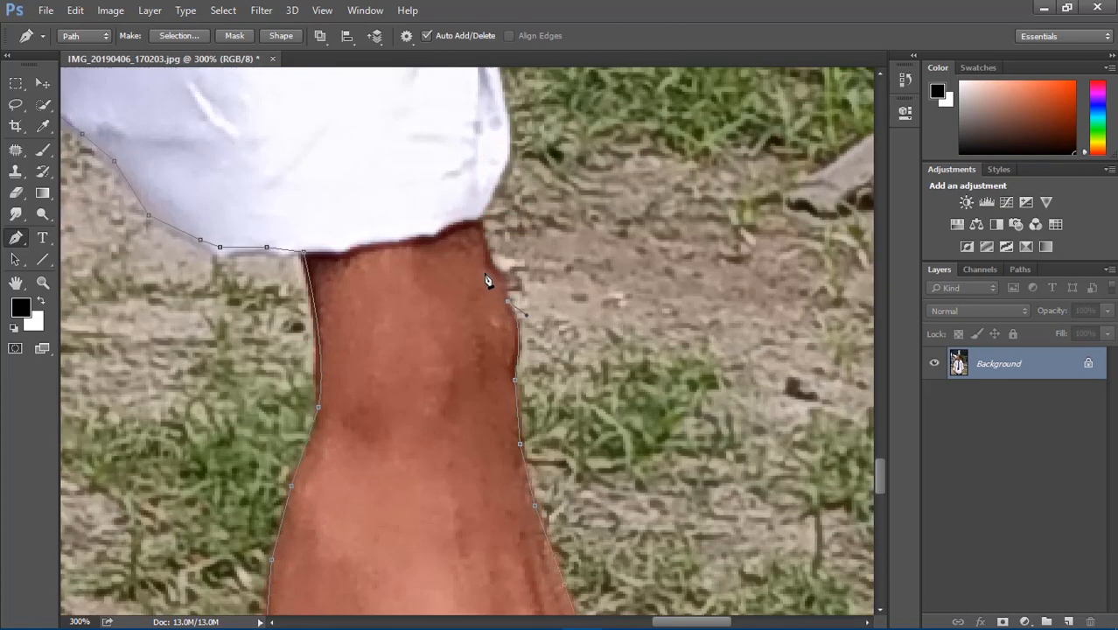
pyautogui.click(485, 265)
pyautogui.click(479, 220)
# Step: Outline the outer side of the rolled cuff with curved pen segments up to where the sleeve begins
pyautogui.scroll(4, 478, 219)
pyautogui.moveTo(487, 194); pyautogui.dragTo(443, 104)
pyautogui.keyDown('alt'); pyautogui.click(488, 194); pyautogui.keyUp('alt')
pyautogui.scroll(4, 487, 194)
pyautogui.click(474, 307)
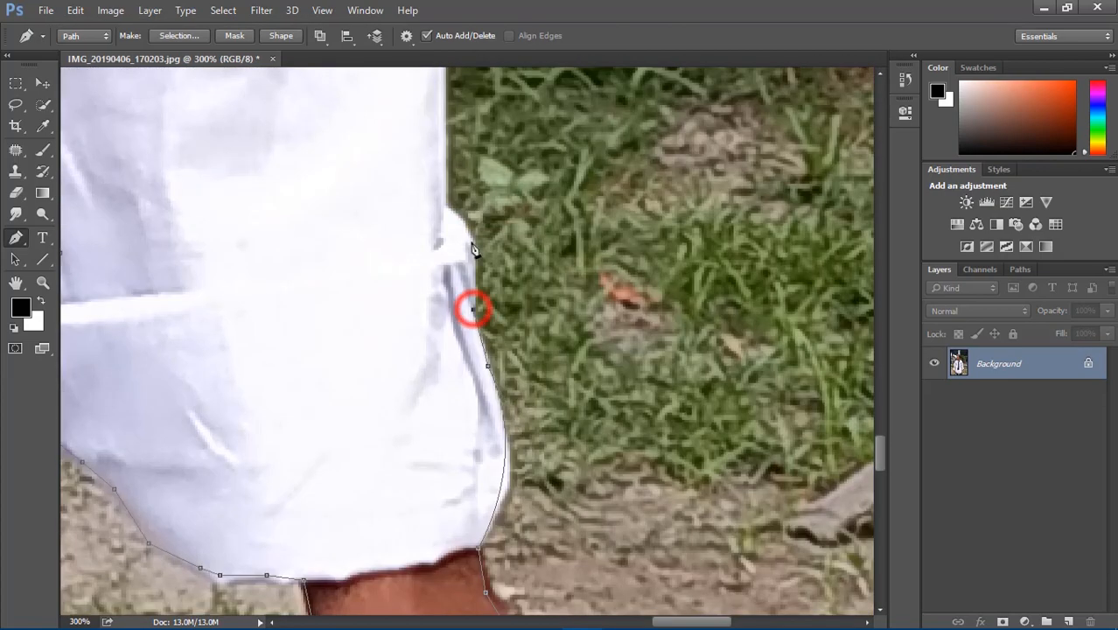
pyautogui.moveTo(451, 211); pyautogui.dragTo(372, 105)
pyautogui.keyDown('alt'); pyautogui.click(451, 211); pyautogui.keyUp('alt')
# Step: Trace the outer edge of the right sleeve from the cuff up past the elbow
pyautogui.scroll(5, 449, 206)
pyautogui.click(434, 201)
pyautogui.scroll(4, 432, 205)
pyautogui.keyDown('alt'); pyautogui.click(394, 137); pyautogui.keyUp('alt')
pyautogui.scroll(3, 394, 136)
pyautogui.click(357, 209)
pyautogui.scroll(2, 356, 210)
pyautogui.hscroll(-2, 357, 210)
pyautogui.scroll(1, 359, 212)
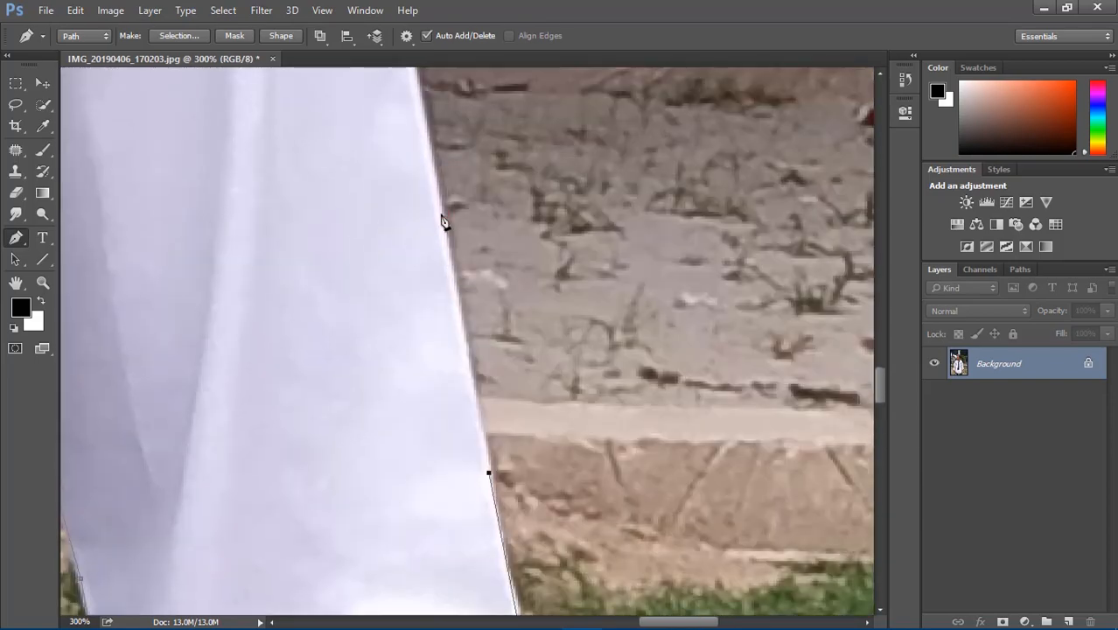
# Step: Continue the pen path up the outer edge of the upper sleeve toward the shoulder
pyautogui.click(442, 215)
pyautogui.scroll(3, 441, 216)
pyautogui.click(406, 184)
pyautogui.scroll(4, 407, 184)
pyautogui.hscroll(-3, 408, 184)
pyautogui.scroll(2, 410, 185)
pyautogui.click(453, 130)
pyautogui.scroll(6, 453, 129)
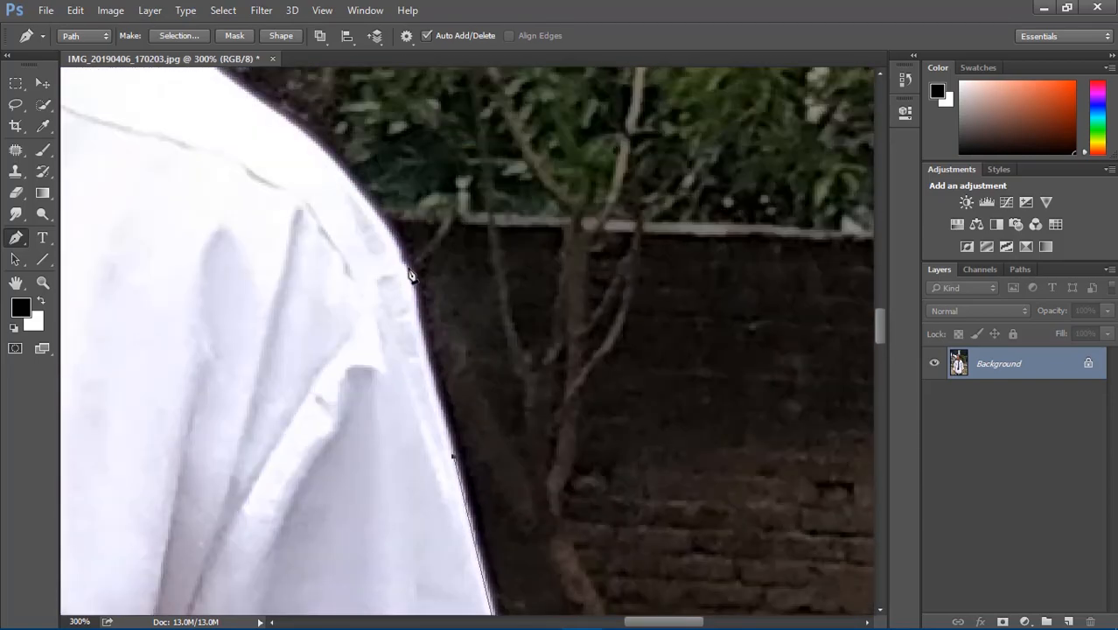
# Step: Curve the pen path around the rounded outer part of the right shoulder
pyautogui.click(408, 268)
pyautogui.hscroll(-3, 408, 269)
pyautogui.scroll(2, 408, 269)
pyautogui.moveTo(386, 152); pyautogui.dragTo(314, 131)
pyautogui.keyDown('alt'); pyautogui.click(387, 153); pyautogui.keyUp('alt')
pyautogui.hscroll(-5, 390, 158)
pyautogui.scroll(5, 390, 158)
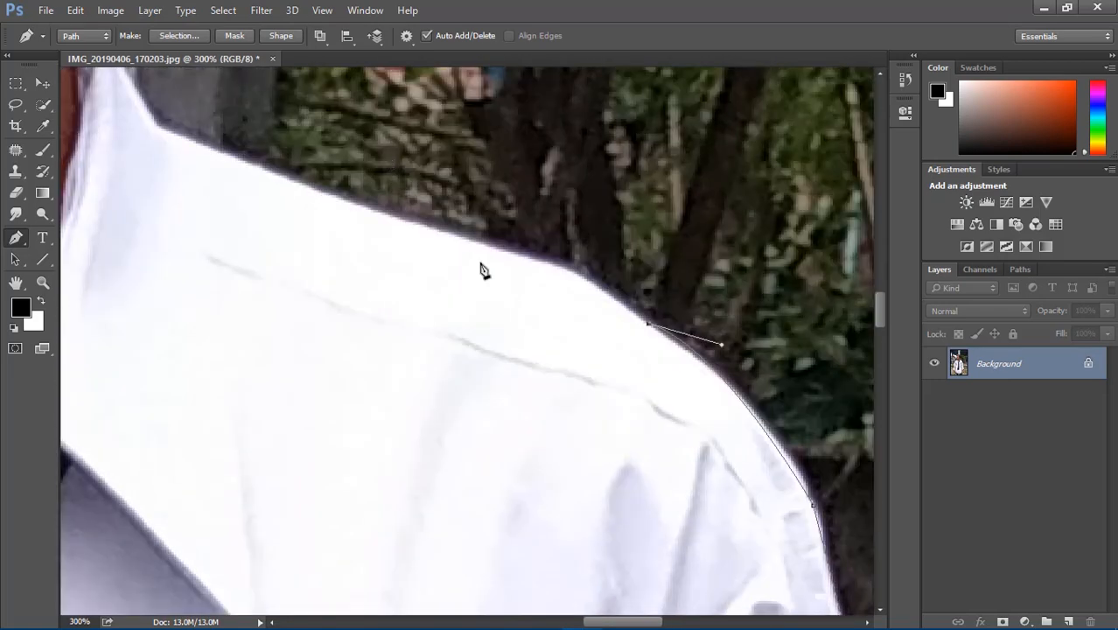
# Step: Trace along the top of the shoulder and up the edge of the shirt collar
pyautogui.keyDown('alt'); pyautogui.click(481, 244); pyautogui.keyUp('alt')
pyautogui.hscroll(-8, 481, 245)
pyautogui.scroll(1, 483, 236)
pyautogui.moveTo(487, 165); pyautogui.dragTo(458, 138)
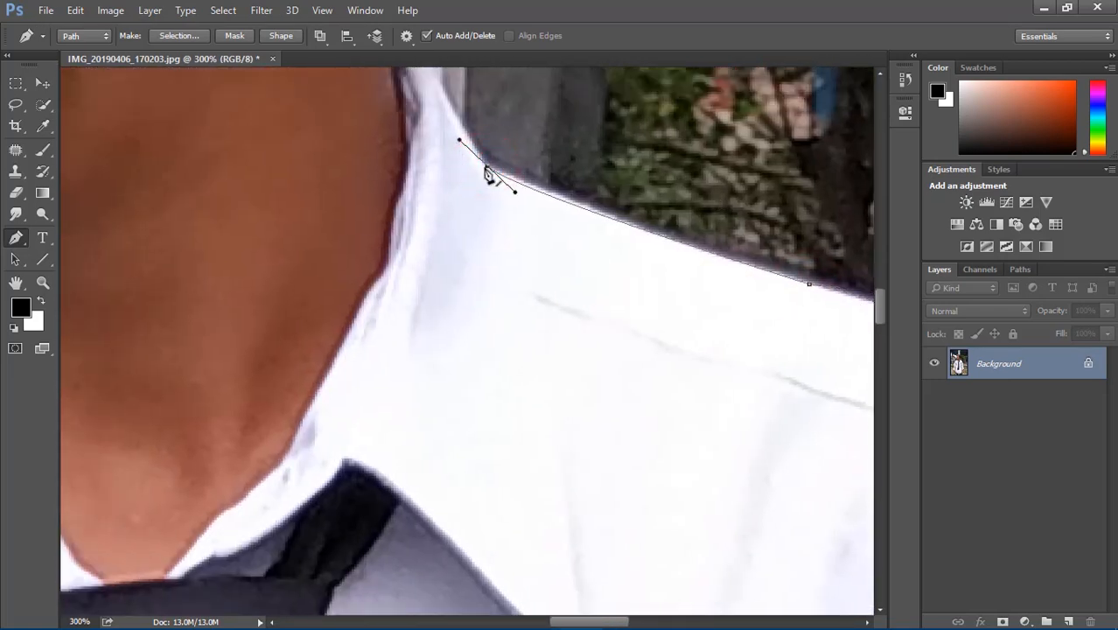
pyautogui.keyDown('alt'); pyautogui.click(487, 166); pyautogui.keyUp('alt')
pyautogui.scroll(4, 487, 168)
pyautogui.click(425, 215)
# Step: Trace from the collar tip past the neck and up the nape hairline to behind the ear
pyautogui.scroll(3, 425, 215)
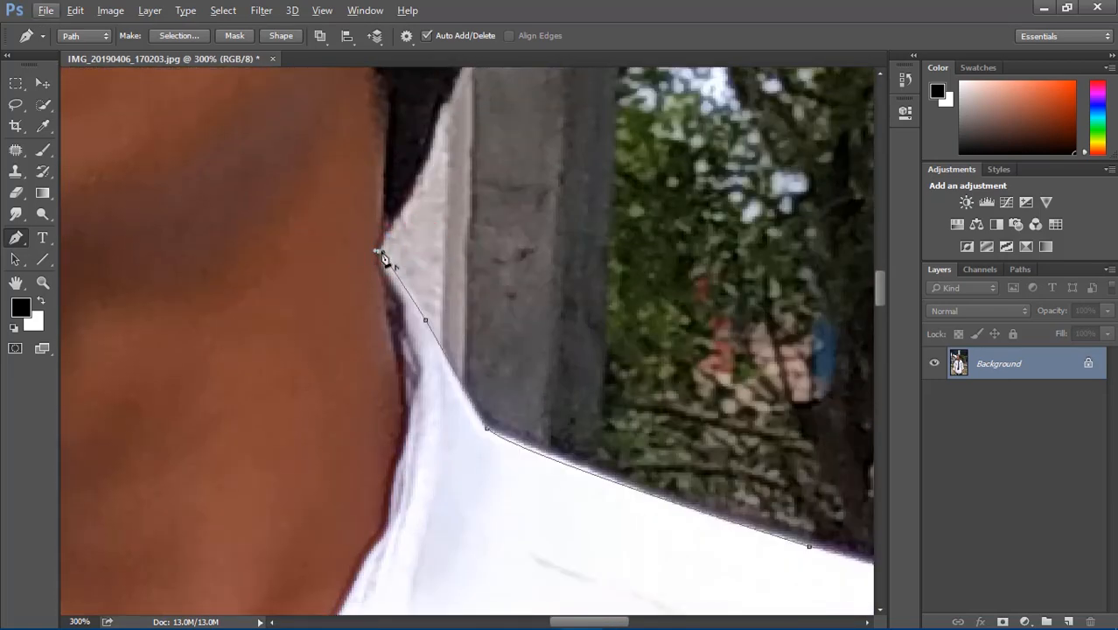
pyautogui.click(409, 193)
pyautogui.scroll(3, 411, 194)
pyautogui.click(434, 231)
pyautogui.scroll(3, 434, 231)
pyautogui.click(468, 215)
pyautogui.scroll(3, 471, 216)
pyautogui.click(512, 176)
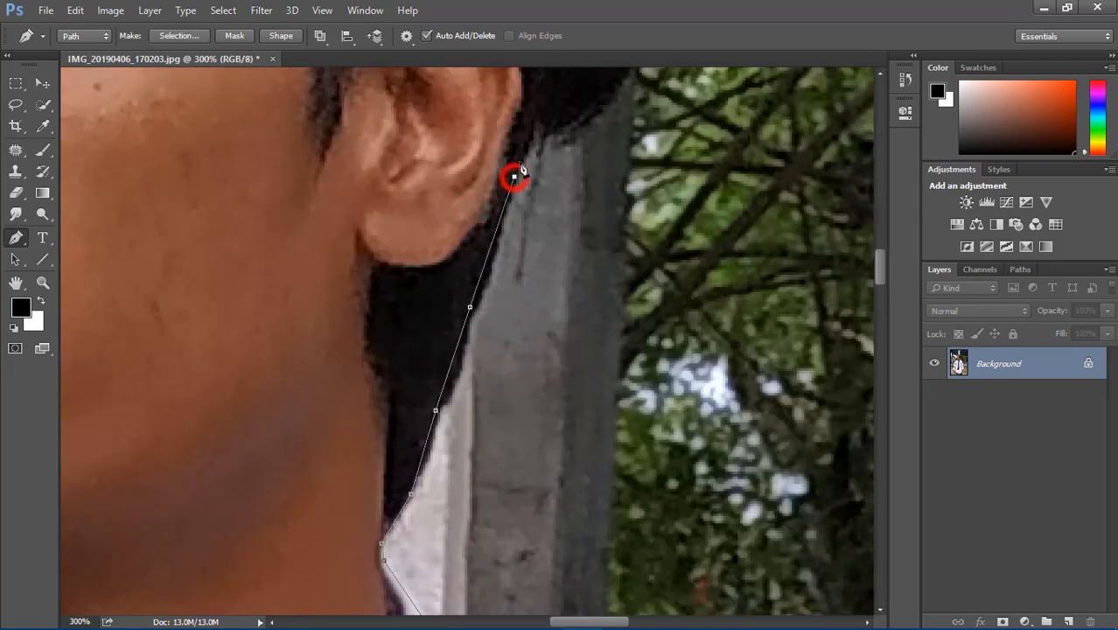
# Step: Outline the back of the head with curved pen segments up to the crown
pyautogui.hscroll(-4, 516, 175)
pyautogui.hscroll(9, 643, 134)
pyautogui.scroll(8, 453, 204)
pyautogui.moveTo(493, 167); pyautogui.dragTo(485, 311)
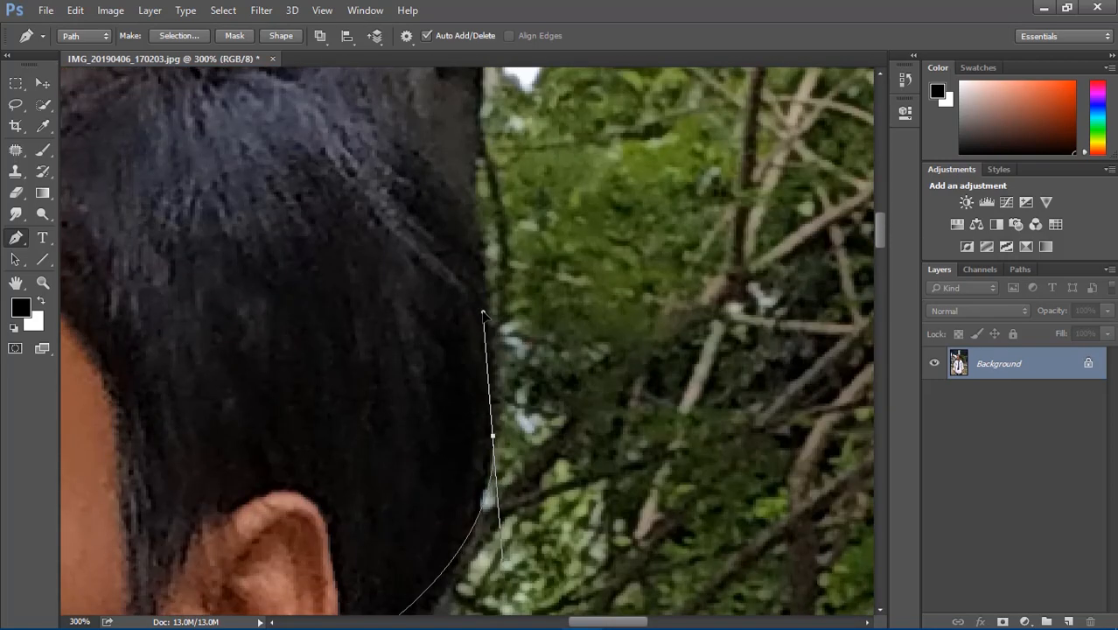
pyautogui.scroll(-4, 485, 325)
pyautogui.scroll(5, 493, 310)
pyautogui.moveTo(432, 225); pyautogui.dragTo(375, 180)
pyautogui.scroll(5, 415, 301)
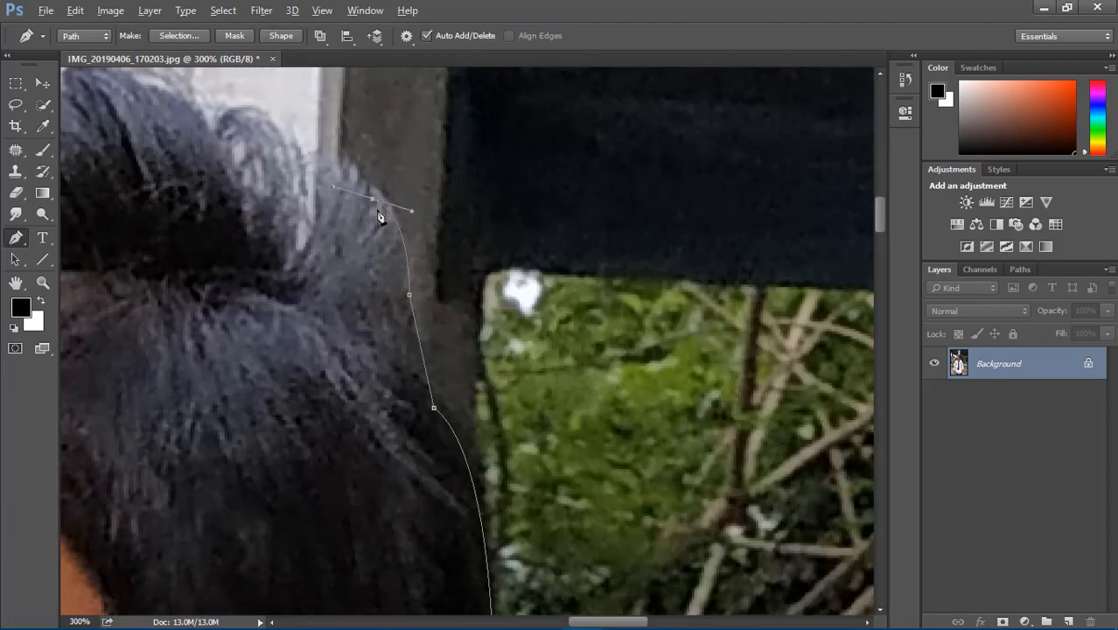
# Step: Continue the pen path over the crown with curved segments following the raised tufts of hair
pyautogui.hscroll(-6, 378, 217)
pyautogui.scroll(2, 375, 209)
pyautogui.keyDown('alt'); pyautogui.click(458, 203); pyautogui.keyUp('alt')
pyautogui.hscroll(-5, 457, 207)
pyautogui.moveTo(436, 163); pyautogui.dragTo(350, 192)
pyautogui.keyDown('alt'); pyautogui.click(437, 163); pyautogui.keyUp('alt')
# Step: Trace along the top edge of the hair from the crown to the front tuft
pyautogui.hscroll(-5, 436, 164)
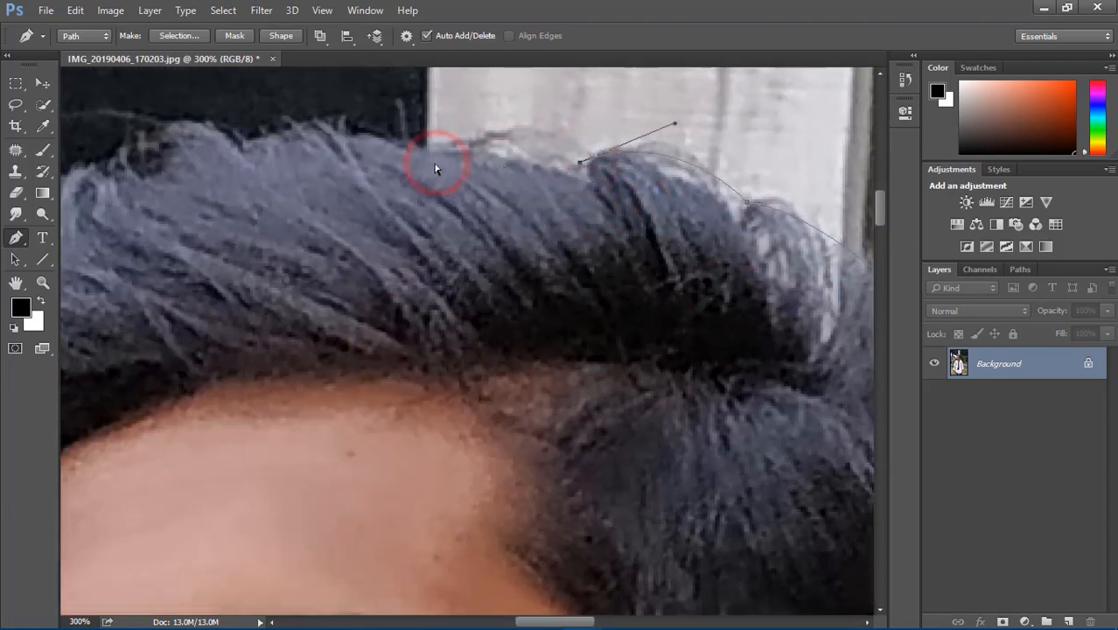
pyautogui.moveTo(439, 148); pyautogui.dragTo(400, 139)
pyautogui.keyDown('alt'); pyautogui.click(438, 148); pyautogui.keyUp('alt')
pyautogui.hscroll(-4, 436, 152)
pyautogui.click(400, 123)
pyautogui.click(356, 141)
pyautogui.hscroll(-4, 359, 143)
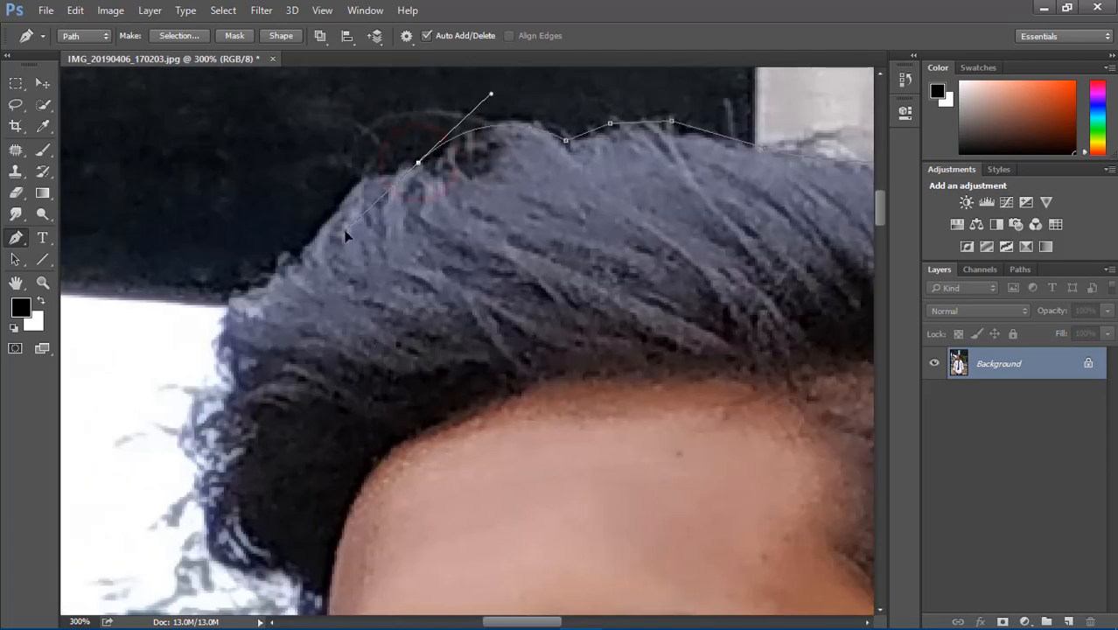
# Step: Trace down the front of the hair and around the overhanging forelock to the forehead
pyautogui.click(349, 195)
pyautogui.click(295, 262)
pyautogui.scroll(-1, 270, 280)
pyautogui.click(227, 226)
pyautogui.click(220, 273)
pyautogui.scroll(-2, 218, 273)
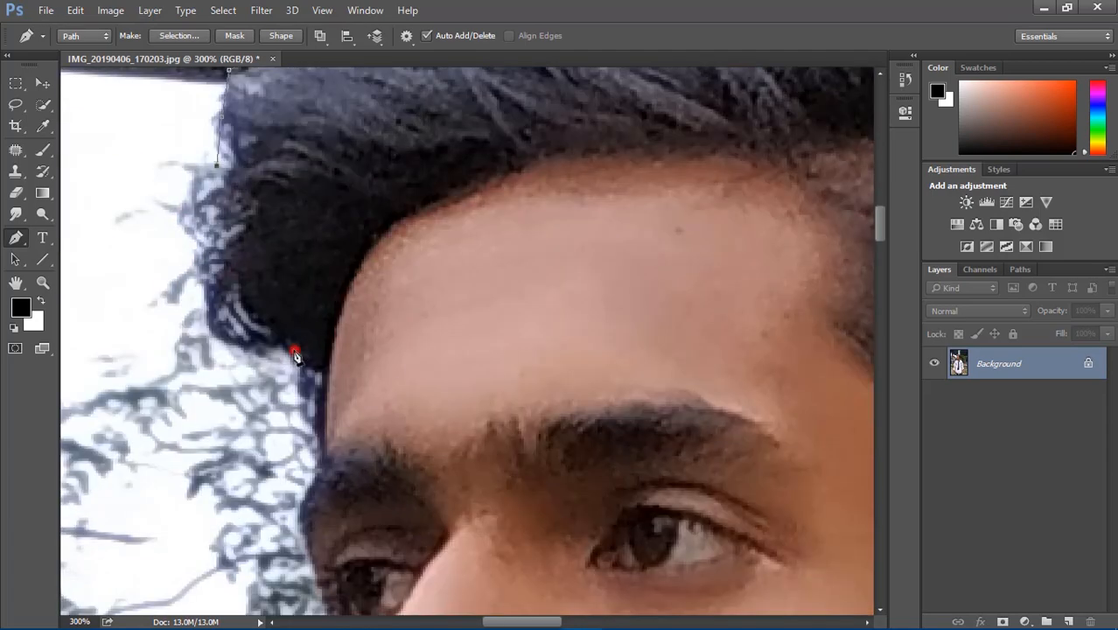
pyautogui.moveTo(295, 351); pyautogui.dragTo(397, 367)
pyautogui.keyDown('alt'); pyautogui.click(294, 352); pyautogui.keyUp('alt')
# Step: Follow the edge of the forehead, brow and eye socket with short curved pen segments
pyautogui.scroll(-2, 300, 359)
pyautogui.moveTo(311, 272); pyautogui.dragTo(339, 319)
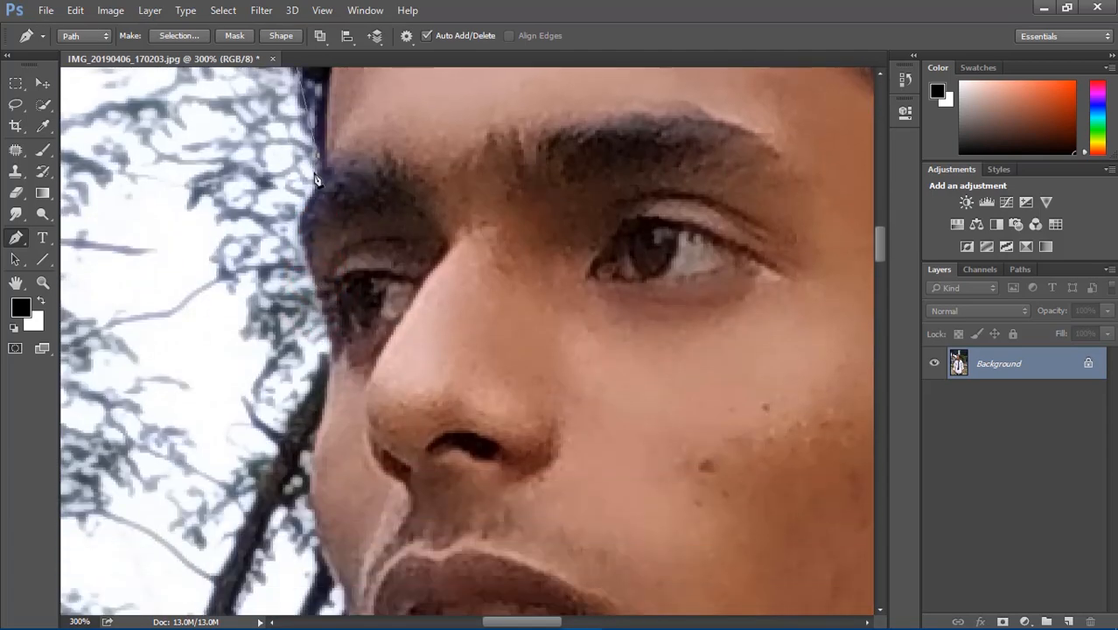
pyautogui.moveTo(306, 179); pyautogui.dragTo(325, 208)
pyautogui.moveTo(296, 250); pyautogui.dragTo(313, 270)
pyautogui.scroll(-1, 326, 280)
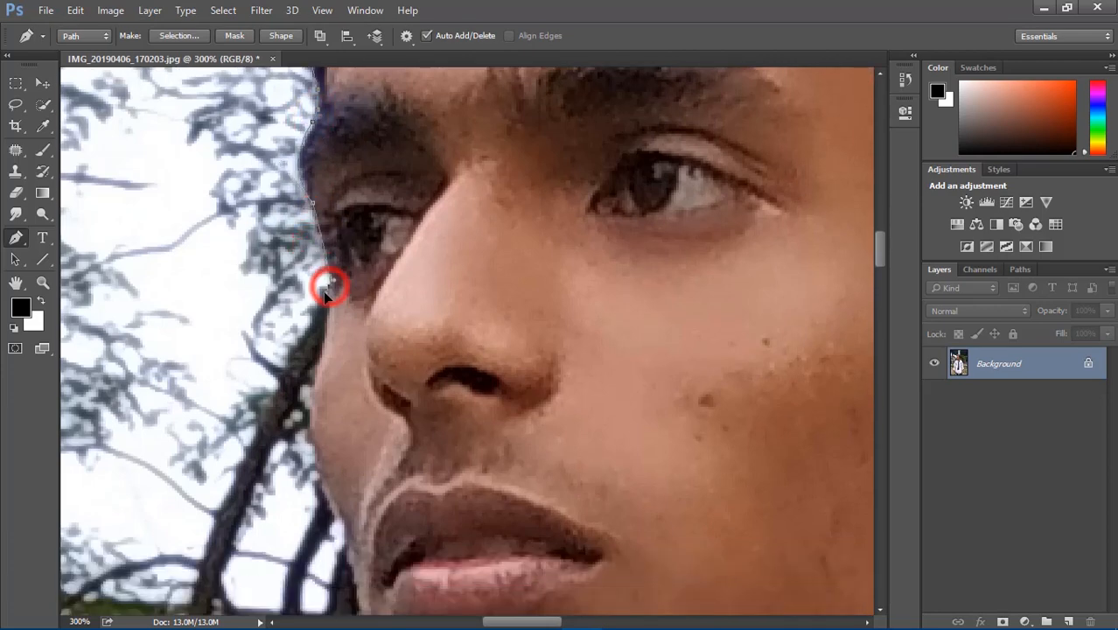
# Step: Trace the cheek contour from below the eye down past the mouth
pyautogui.scroll(-1, 332, 287)
pyautogui.click(327, 254)
pyautogui.scroll(-1, 324, 306)
pyautogui.moveTo(309, 273); pyautogui.dragTo(344, 266)
pyautogui.scroll(-1, 312, 282)
pyautogui.scroll(-1, 350, 262)
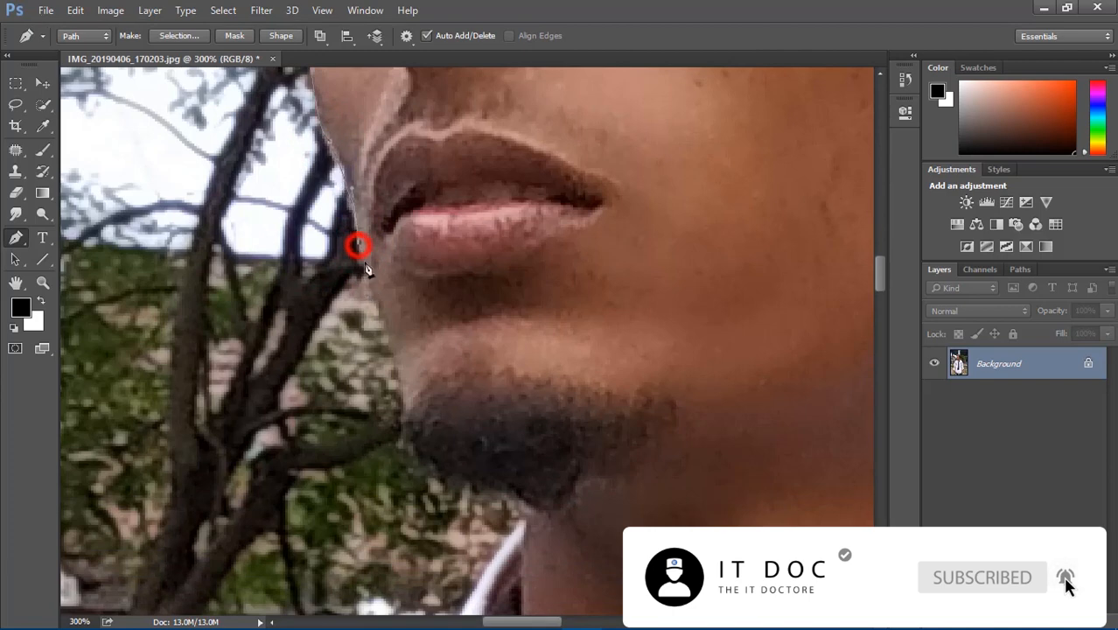
pyautogui.scroll(-1, 367, 265)
pyautogui.click(376, 234)
# Step: Curve the path around the bearded chin and bring it to the top of the shirt collar
pyautogui.scroll(-1, 383, 258)
pyautogui.moveTo(401, 288); pyautogui.dragTo(495, 296)
pyautogui.scroll(-1, 407, 296)
pyautogui.click(522, 303)
pyautogui.click(522, 326)
# Step: Trace down the outer collar edge and start along the top of the left shoulder
pyautogui.scroll(-1, 522, 326)
pyautogui.click(487, 315)
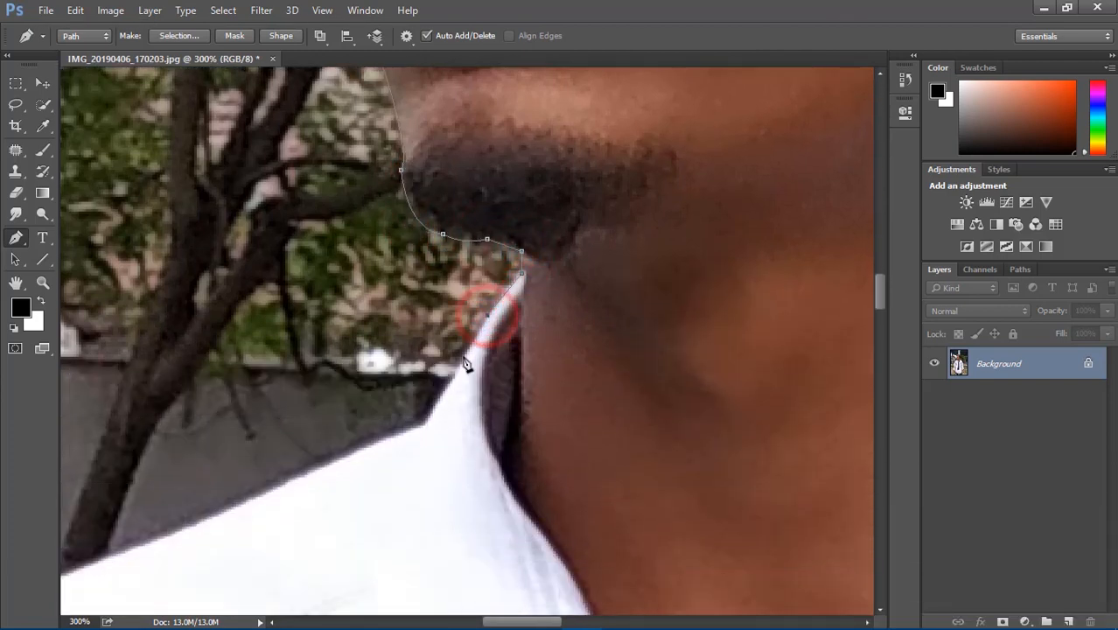
pyautogui.click(462, 356)
pyautogui.click(425, 422)
pyautogui.hscroll(-3, 425, 421)
pyautogui.scroll(-2, 426, 422)
pyautogui.click(397, 406)
# Step: Curve the path around the rounded left shoulder to the top of the sleeve
pyautogui.hscroll(-3, 389, 398)
pyautogui.scroll(-4, 385, 390)
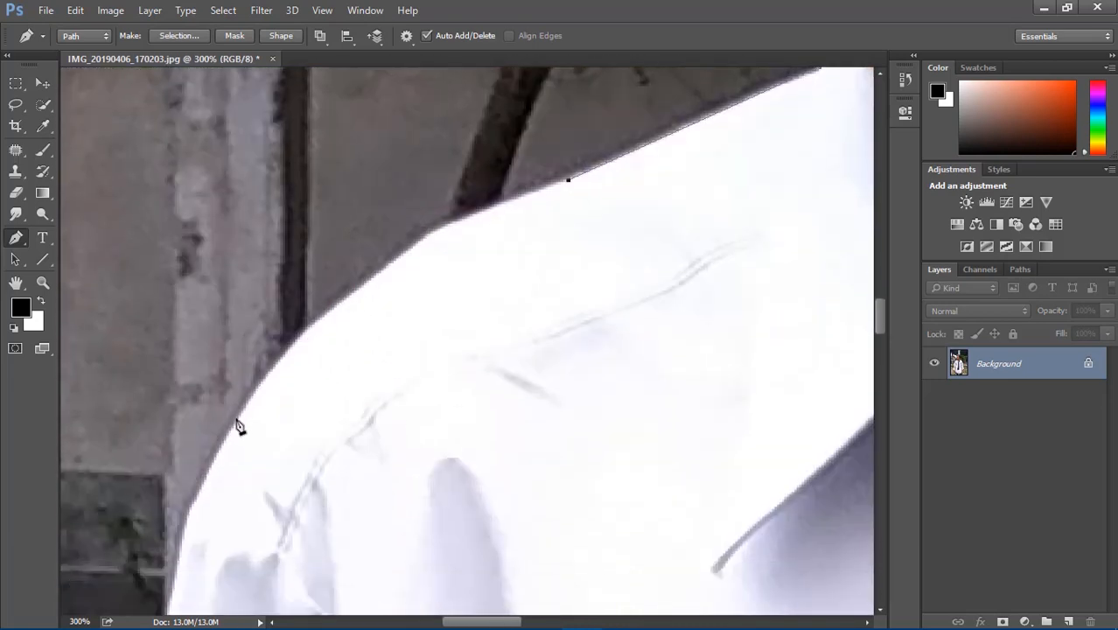
pyautogui.moveTo(237, 420); pyautogui.dragTo(137, 584)
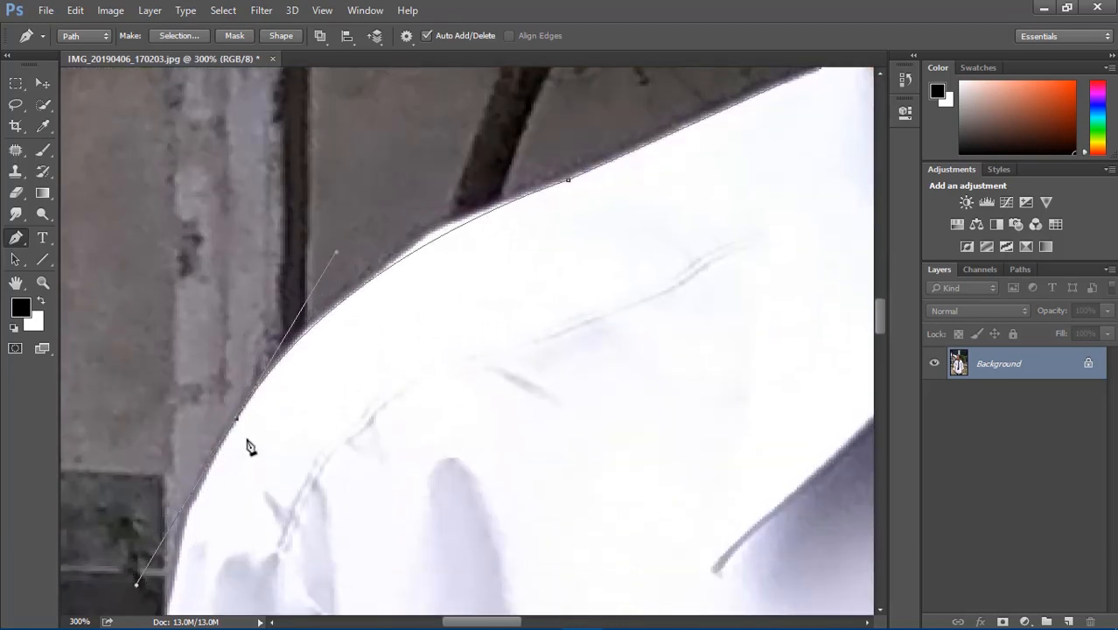
pyautogui.keyDown('alt'); pyautogui.click(236, 420); pyautogui.keyUp('alt')
pyautogui.hscroll(-3, 236, 424)
pyautogui.scroll(-4, 262, 403)
pyautogui.click(357, 341)
pyautogui.moveTo(357, 341); pyautogui.dragTo(349, 425)
pyautogui.keyDown('alt'); pyautogui.click(359, 342); pyautogui.keyUp('alt')
# Step: Trace the outer edge of the left sleeve down past the elbow
pyautogui.scroll(-4, 348, 358)
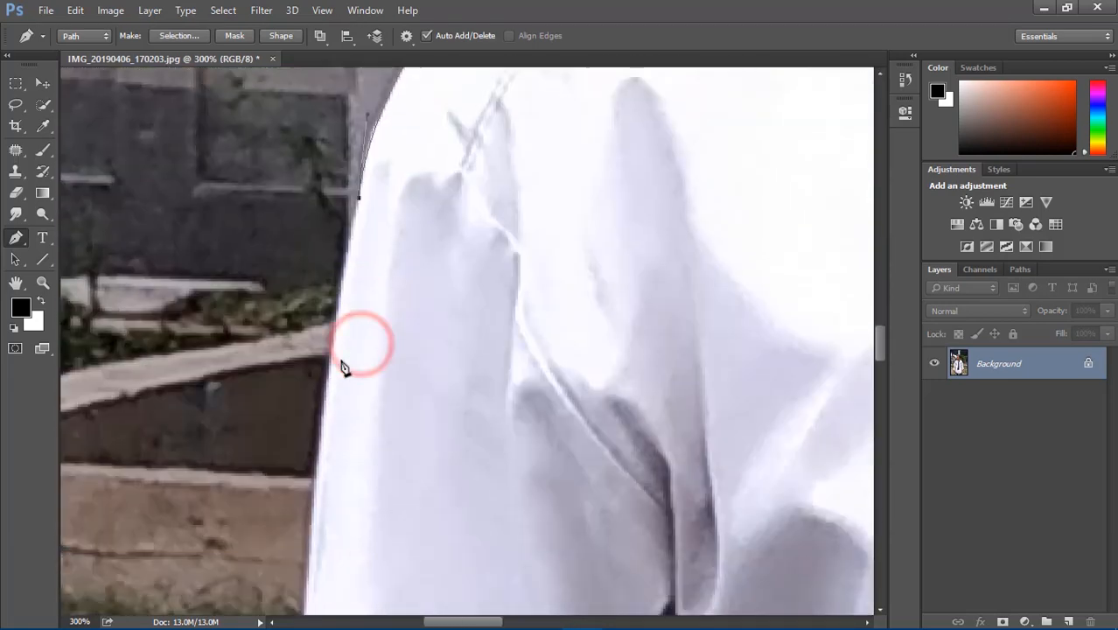
pyautogui.click(319, 381)
pyautogui.scroll(-3, 315, 383)
pyautogui.click(302, 388)
pyautogui.scroll(-4, 297, 390)
pyautogui.scroll(-4, 254, 402)
pyautogui.click(219, 424)
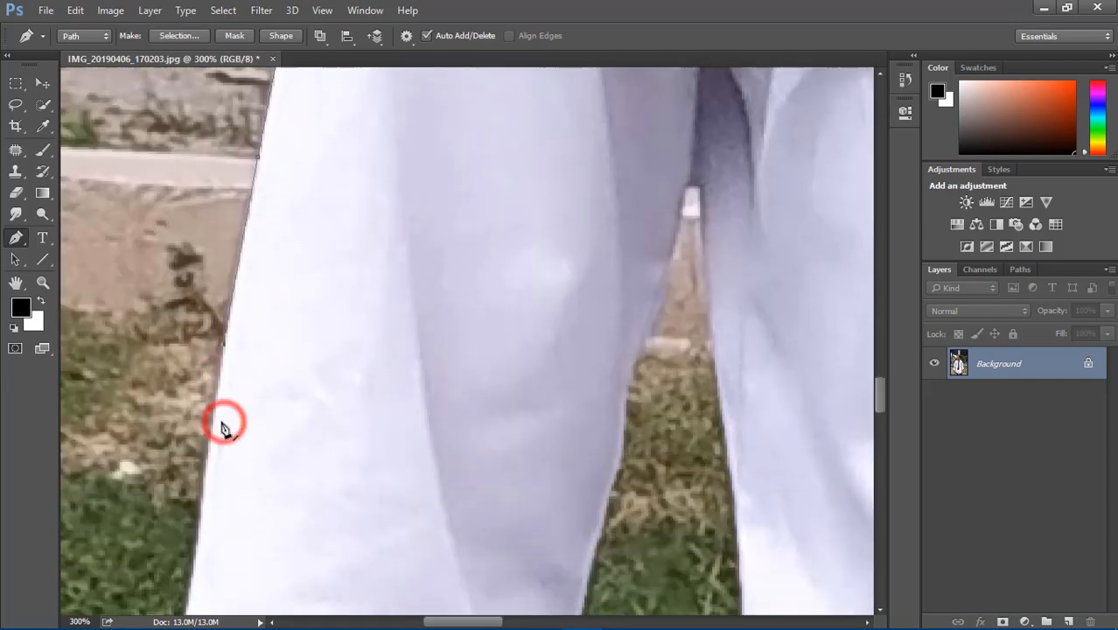
pyautogui.scroll(-2, 205, 433)
pyautogui.scroll(-2, 194, 439)
pyautogui.click(150, 460)
# Step: Follow the lower sleeve to the rolled cuff and outline the cuff's upper outer corner
pyautogui.hscroll(-2, 152, 466)
pyautogui.scroll(-3, 154, 467)
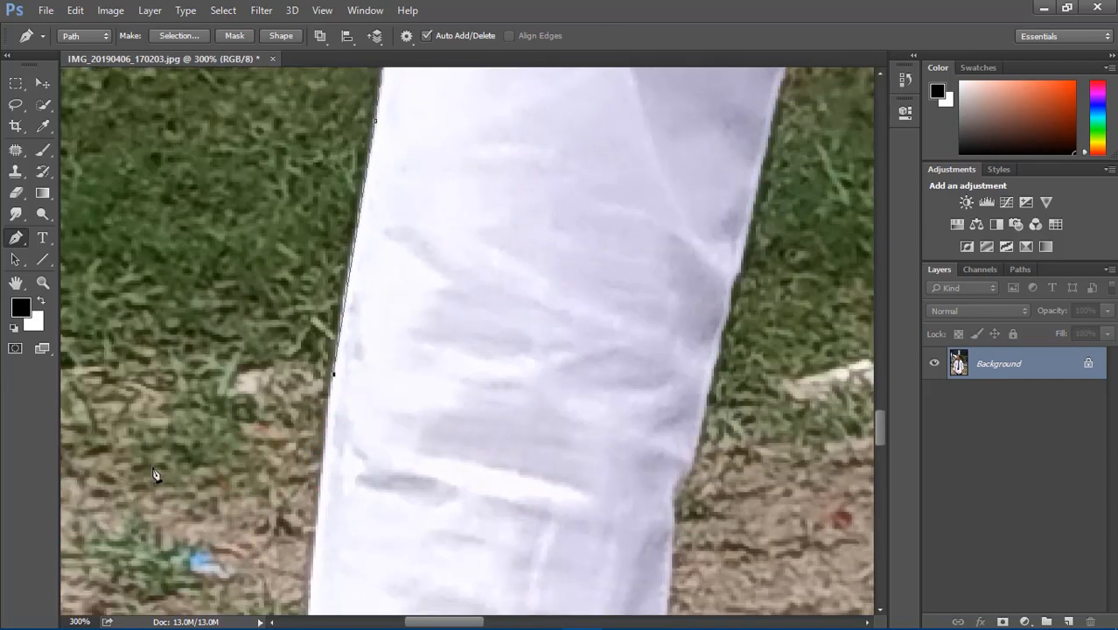
pyautogui.click(309, 464)
pyautogui.click(286, 464)
pyautogui.scroll(-1, 285, 464)
pyautogui.moveTo(264, 456); pyautogui.dragTo(262, 513)
pyautogui.keyDown('alt'); pyautogui.click(265, 457); pyautogui.keyUp('alt')
# Step: Outline the bulging outer side of the rolled cuff down to where the bare forearm starts
pyautogui.scroll(-3, 260, 463)
pyautogui.moveTo(230, 476); pyautogui.dragTo(258, 542)
pyautogui.keyDown('alt'); pyautogui.click(230, 476); pyautogui.keyUp('alt')
pyautogui.scroll(-2, 241, 472)
pyautogui.click(267, 444)
pyautogui.click(305, 497)
# Step: Trace the outer edge of the bare forearm and wrist down the side of the hand
pyautogui.scroll(-3, 301, 490)
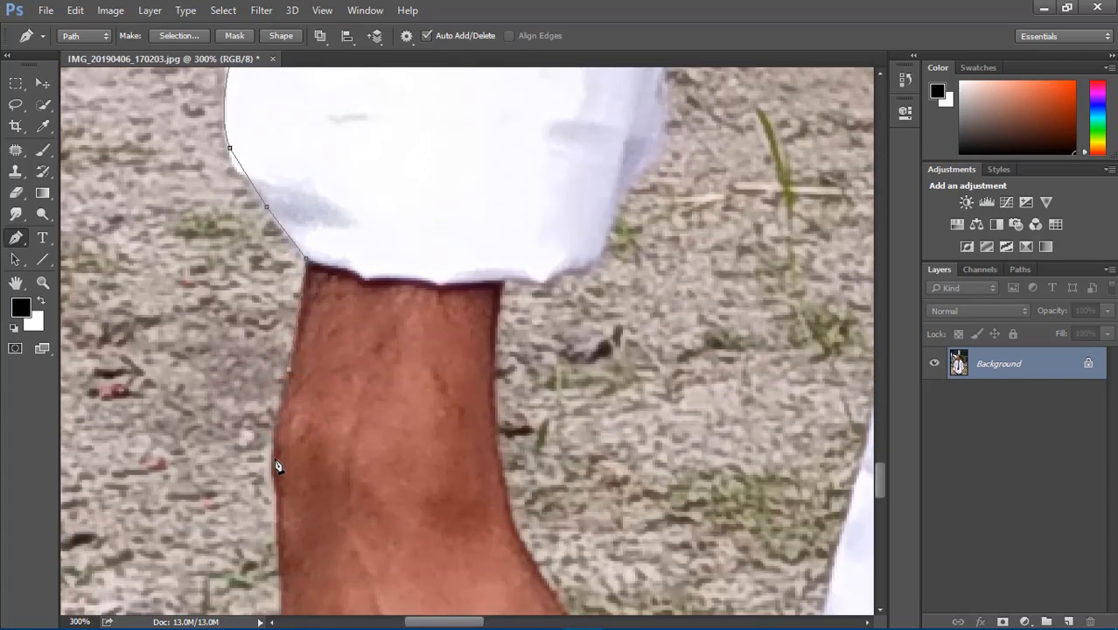
pyautogui.scroll(-5, 276, 472)
pyautogui.click(281, 474)
pyautogui.scroll(-1, 258, 472)
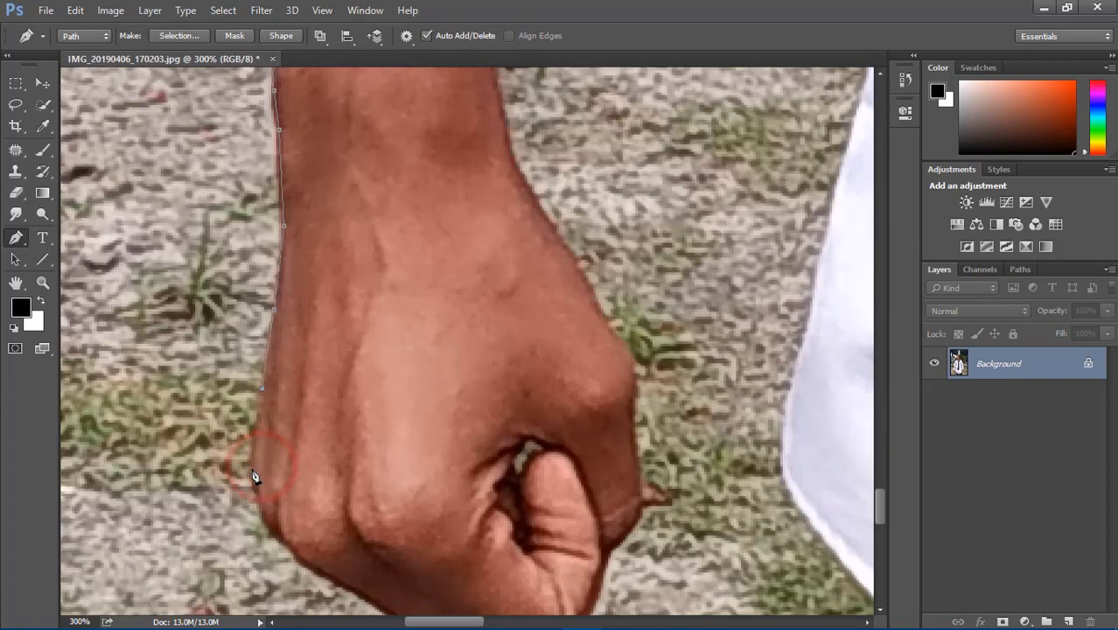
pyautogui.scroll(-2, 255, 468)
# Step: Place anchor points around the outer knuckle and along the lower edge of the fist
pyautogui.click(271, 454)
pyautogui.click(300, 482)
pyautogui.click(321, 494)
pyautogui.click(357, 516)
pyautogui.hscroll(2, 363, 518)
pyautogui.scroll(-2, 367, 519)
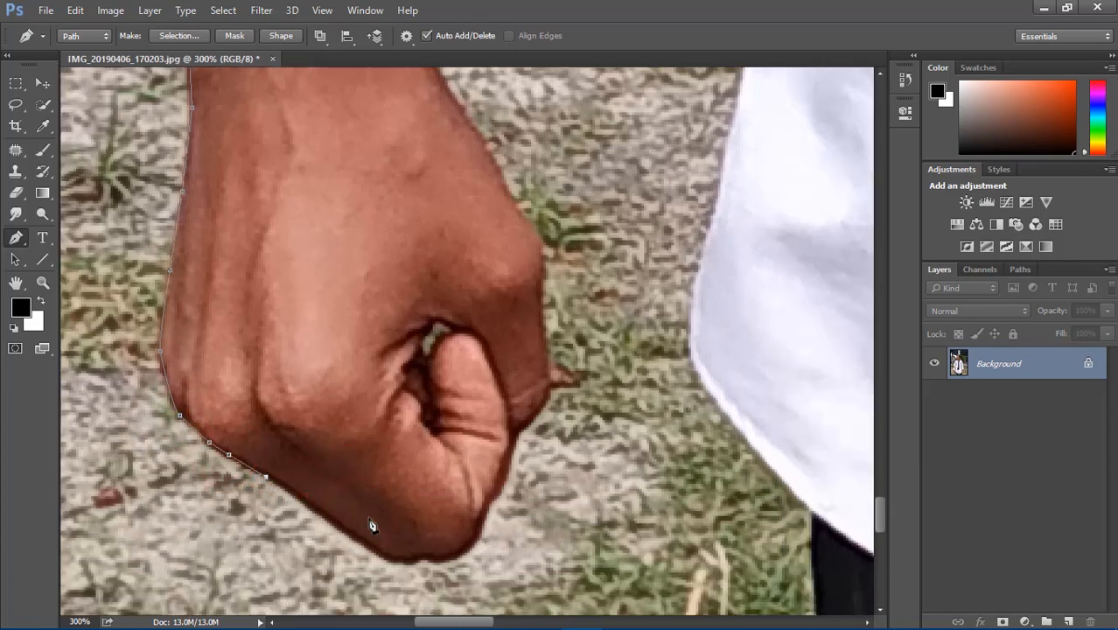
# Step: Curve the path around the bottom of the fist and up its thumb side
pyautogui.moveTo(479, 469); pyautogui.dragTo(495, 425)
pyautogui.click(495, 433)
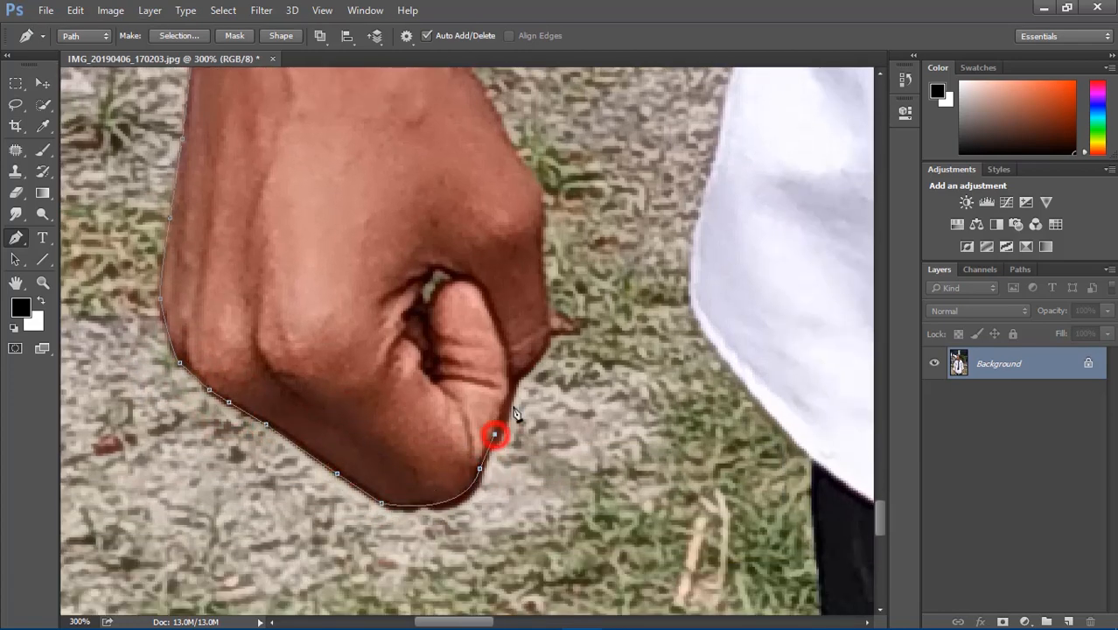
pyautogui.click(514, 378)
pyautogui.click(549, 313)
# Step: Trace the inner edge of the hand and forearm up to the hem of the rolled cuff
pyautogui.scroll(3, 515, 159)
pyautogui.click(462, 206)
pyautogui.click(431, 152)
pyautogui.scroll(3, 430, 153)
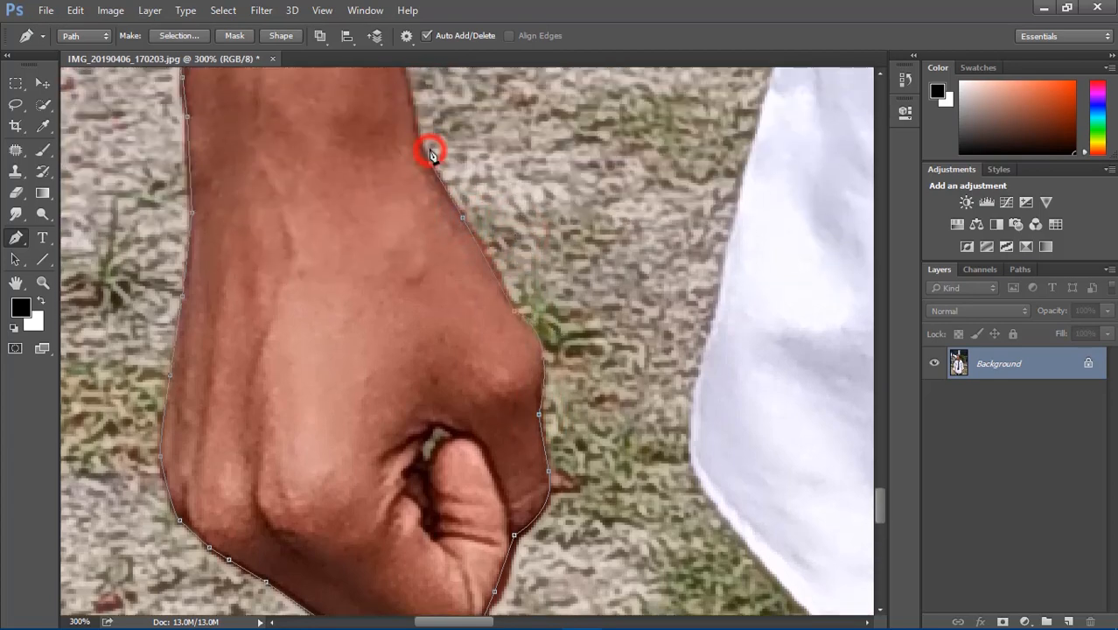
pyautogui.click(402, 201)
pyautogui.scroll(4, 404, 202)
pyautogui.moveTo(408, 205); pyautogui.dragTo(426, 186)
pyautogui.keyDown('alt'); pyautogui.click(408, 205); pyautogui.keyUp('alt')
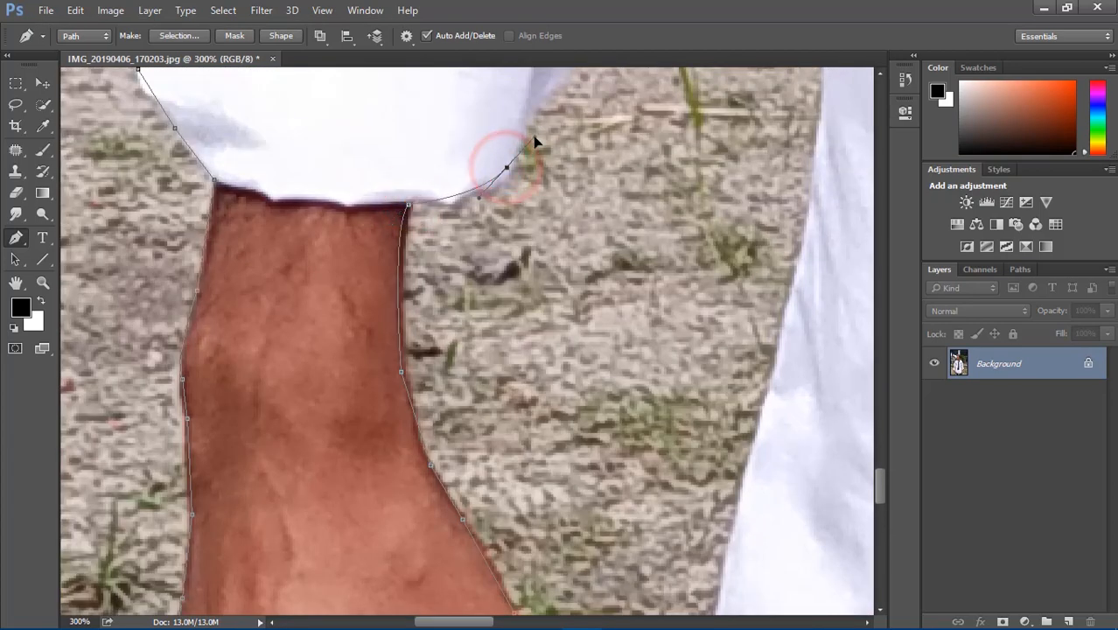
# Step: Outline the inner side of the rolled cuff up to its top edge
pyautogui.scroll(5, 516, 167)
pyautogui.click(535, 308)
pyautogui.keyDown('alt'); pyautogui.click(565, 215); pyautogui.keyUp('alt')
pyautogui.scroll(3, 585, 258)
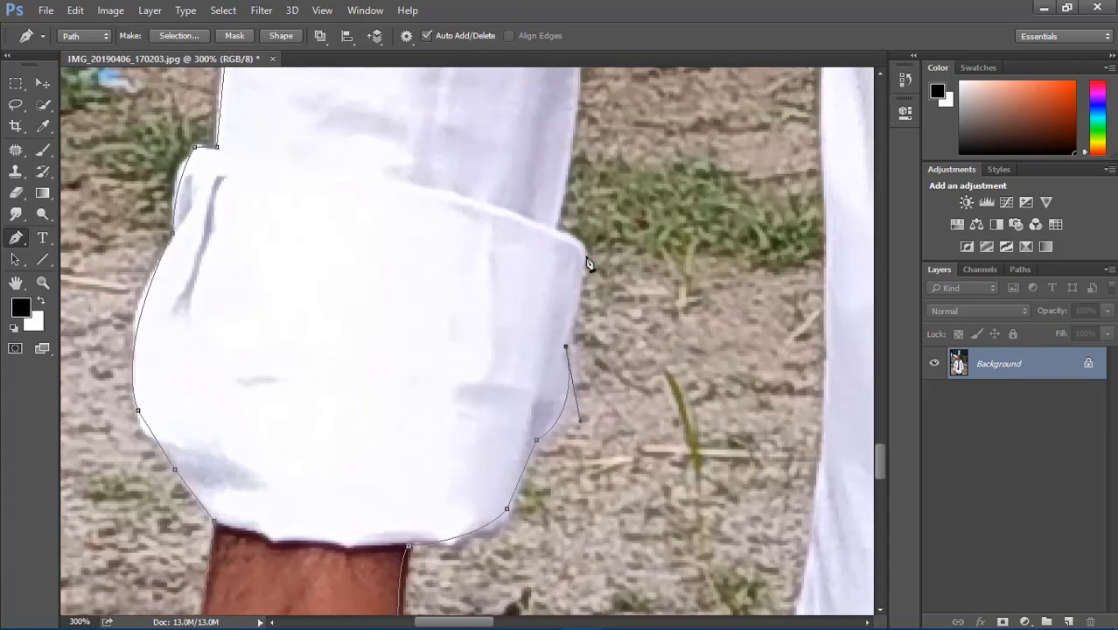
pyautogui.keyDown('alt'); pyautogui.click(556, 226); pyautogui.keyUp('alt')
# Step: Trace the inner sleeve edge above the cuff and around the fabric fold below the elbow
pyautogui.scroll(4, 560, 226)
pyautogui.click(577, 224)
pyautogui.scroll(2, 584, 228)
pyautogui.moveTo(598, 227); pyautogui.dragTo(630, 206)
pyautogui.keyDown('alt'); pyautogui.click(598, 226); pyautogui.keyUp('alt')
pyautogui.scroll(4, 598, 226)
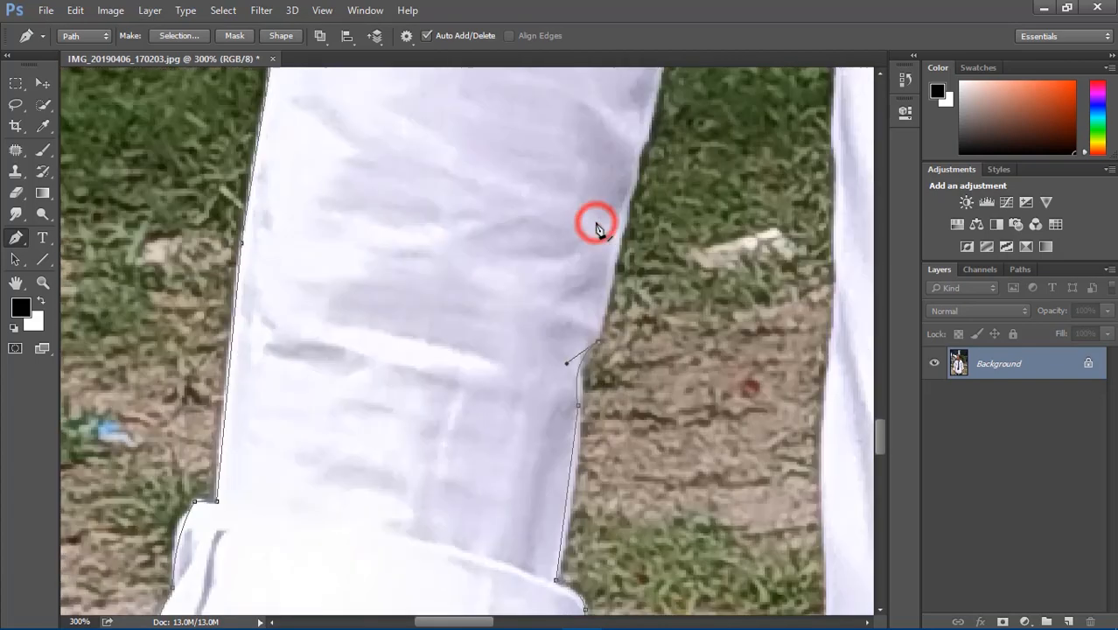
# Step: Continue up the inner sleeve edge to the top of the gap between arm and body
pyautogui.click(635, 227)
pyautogui.scroll(4, 635, 227)
pyautogui.hscroll(4, 635, 226)
pyautogui.click(485, 236)
pyautogui.scroll(2, 488, 234)
pyautogui.click(516, 190)
pyautogui.scroll(5, 521, 194)
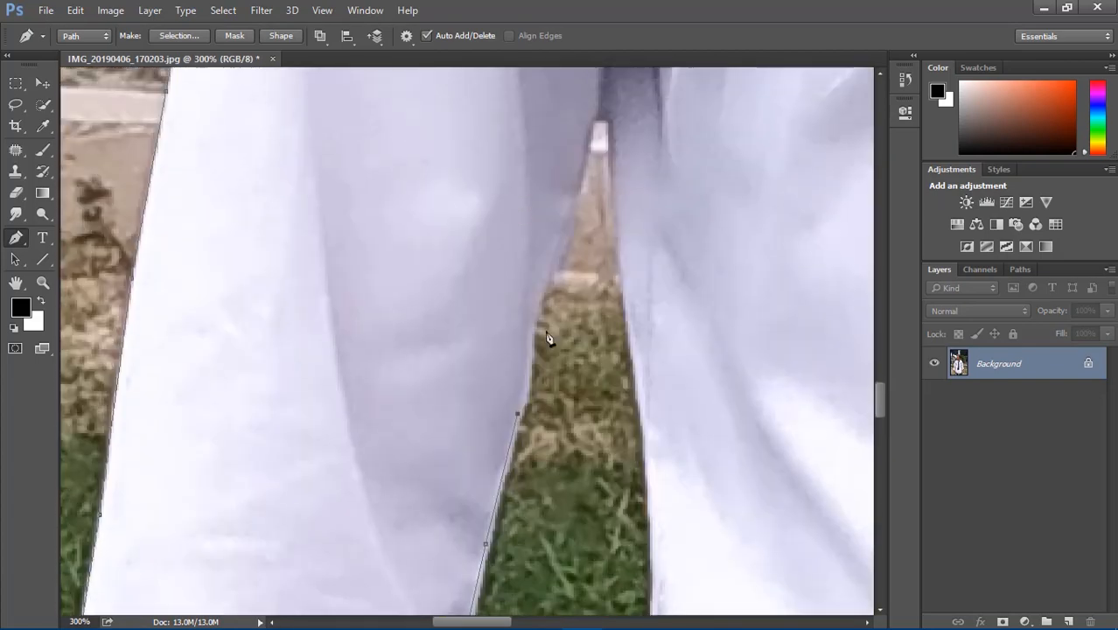
pyautogui.click(591, 110)
# Step: Turn the path at the top of the gap and trace down the upper side of the shirt
pyautogui.scroll(-2, 616, 131)
pyautogui.click(619, 219)
pyautogui.click(648, 261)
pyautogui.scroll(-2, 649, 262)
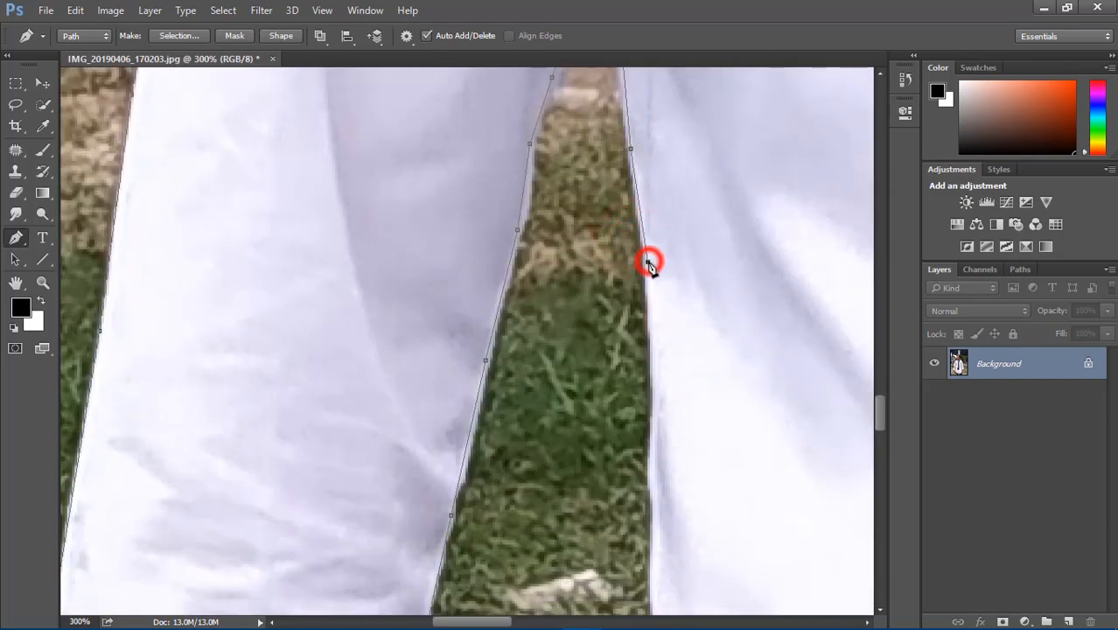
pyautogui.scroll(-2, 650, 271)
pyautogui.click(651, 278)
# Step: Trace the straight middle part of the shirt's side edge down to the level of the cuff
pyautogui.scroll(-2, 654, 288)
pyautogui.click(644, 312)
pyautogui.scroll(-2, 643, 315)
pyautogui.click(643, 334)
pyautogui.scroll(-2, 643, 341)
pyautogui.click(640, 362)
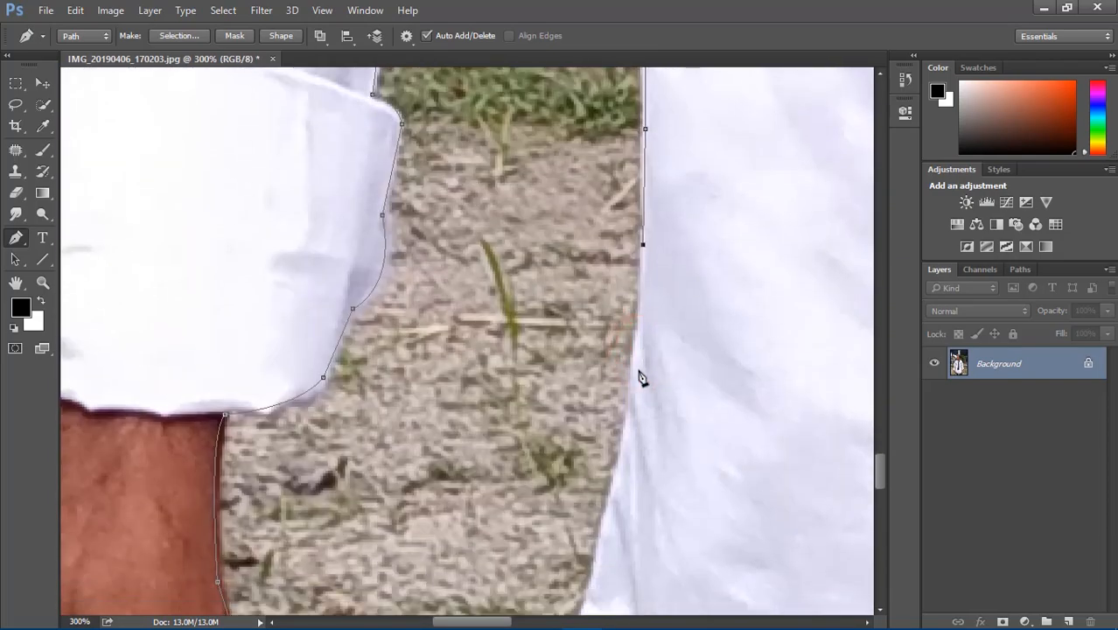
# Step: Follow the lower shirt side and curve around its rounded hem to the top of the trouser leg
pyautogui.scroll(-1, 638, 374)
pyautogui.click(610, 403)
pyautogui.scroll(-2, 603, 411)
pyautogui.click(564, 396)
pyautogui.scroll(-1, 562, 403)
pyautogui.click(537, 432)
pyautogui.scroll(-3, 536, 455)
pyautogui.moveTo(629, 499); pyautogui.dragTo(805, 516)
pyautogui.scroll(2, 748, 467)
pyautogui.click(628, 454)
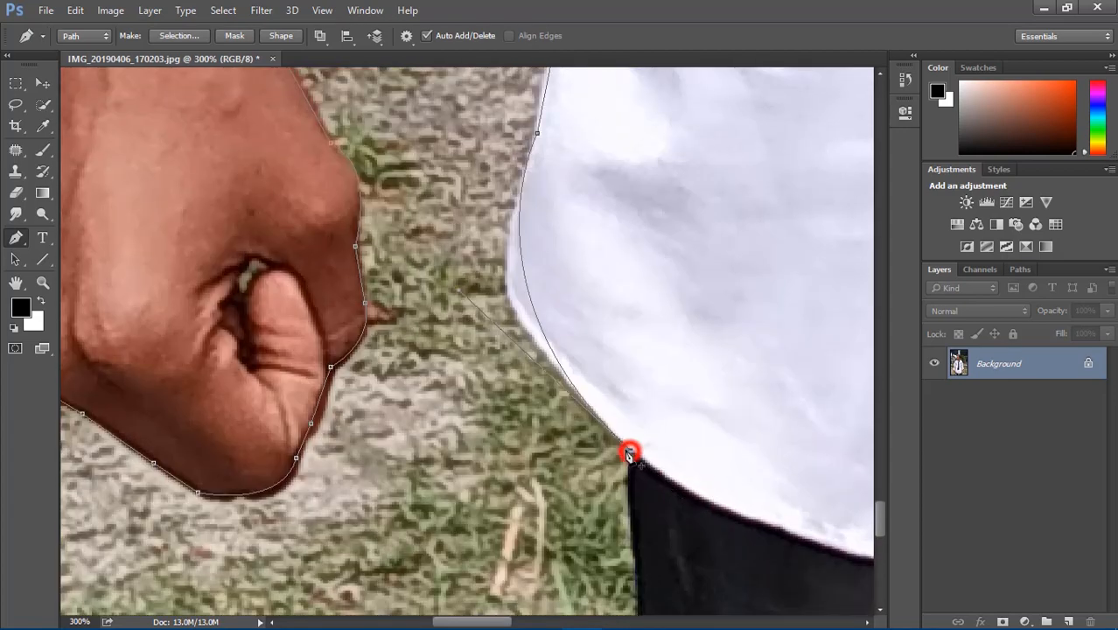
# Step: Trace the left edge of the black trousers down past the bottom edge of the image
pyautogui.scroll(-3, 631, 450)
pyautogui.click(641, 433)
pyautogui.scroll(-3, 643, 442)
pyautogui.click(669, 414)
pyautogui.scroll(-2, 691, 420)
pyautogui.click(715, 421)
pyautogui.scroll(-2, 726, 418)
pyautogui.click(738, 412)
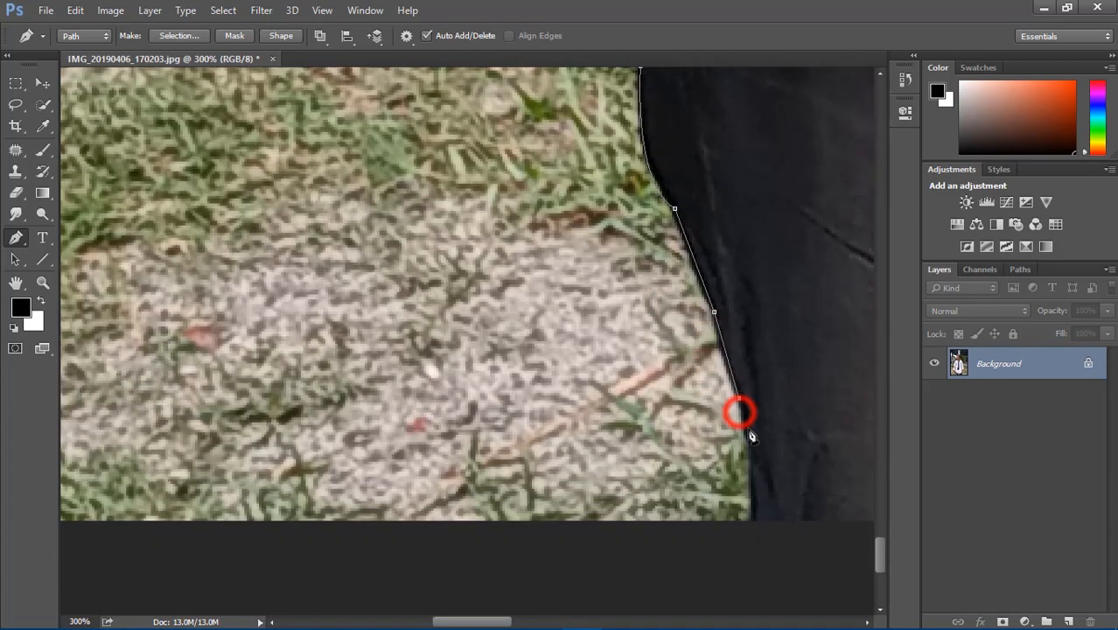
pyautogui.scroll(-2, 740, 415)
pyautogui.click(754, 449)
# Step: Carry the path across below the image and start up the right edge of the trousers
pyautogui.hscroll(4, 749, 489)
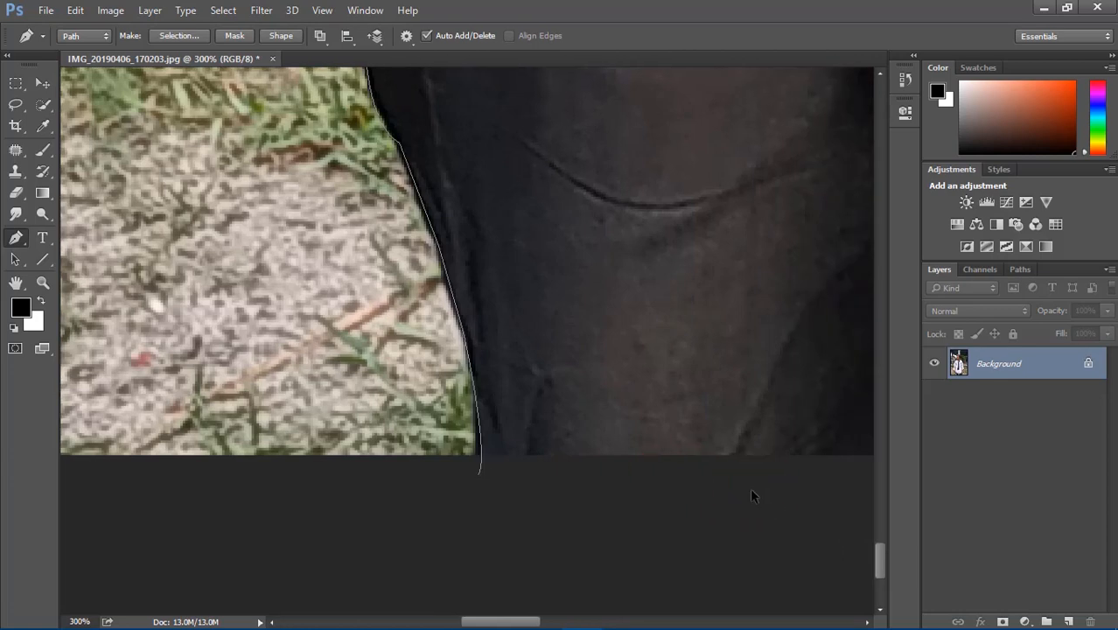
pyautogui.click(733, 500)
pyautogui.hscroll(3, 730, 504)
pyautogui.click(723, 499)
pyautogui.click(669, 470)
pyautogui.click(690, 359)
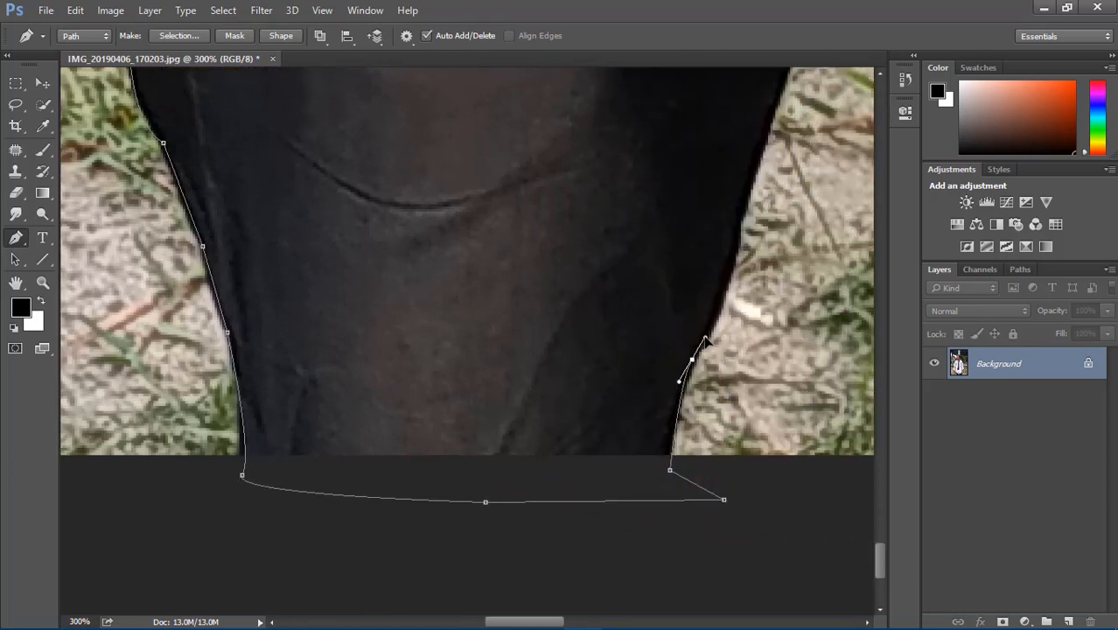
# Step: Trace the inner edge of the left trouser leg upward to the shirt hem
pyautogui.scroll(3, 749, 379)
pyautogui.click(775, 240)
pyautogui.click(803, 164)
pyautogui.hscroll(3, 801, 185)
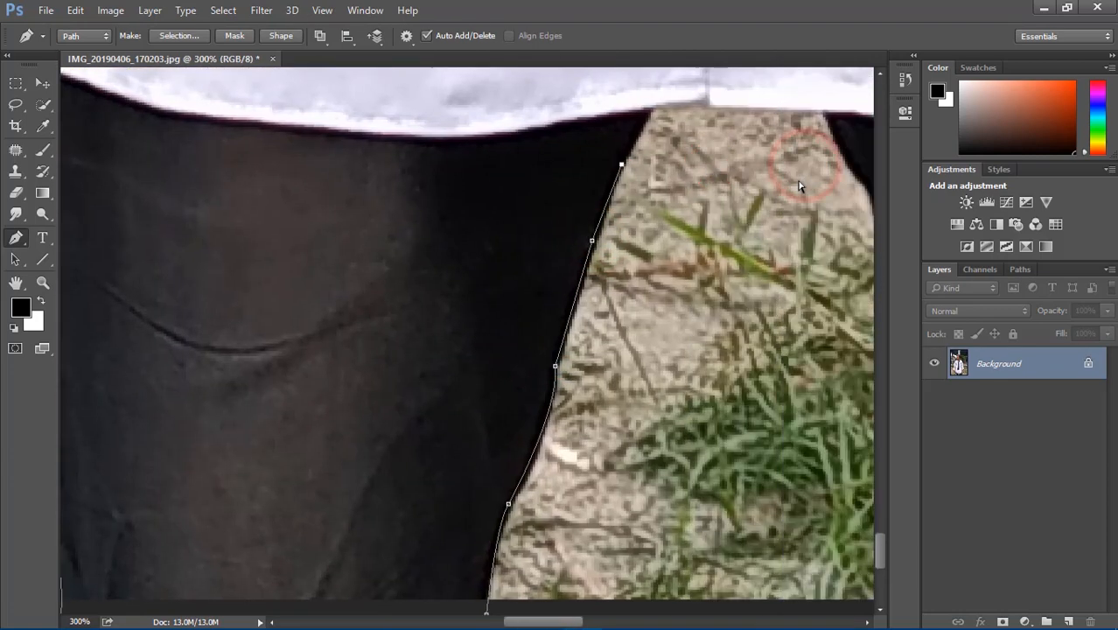
pyautogui.scroll(1, 800, 187)
pyautogui.click(557, 200)
# Step: Carry the path along the shirt hem across the gap and start down the other leg's inner edge
pyautogui.click(614, 192)
pyautogui.click(633, 200)
pyautogui.click(709, 203)
pyautogui.click(782, 278)
pyautogui.hscroll(1, 782, 277)
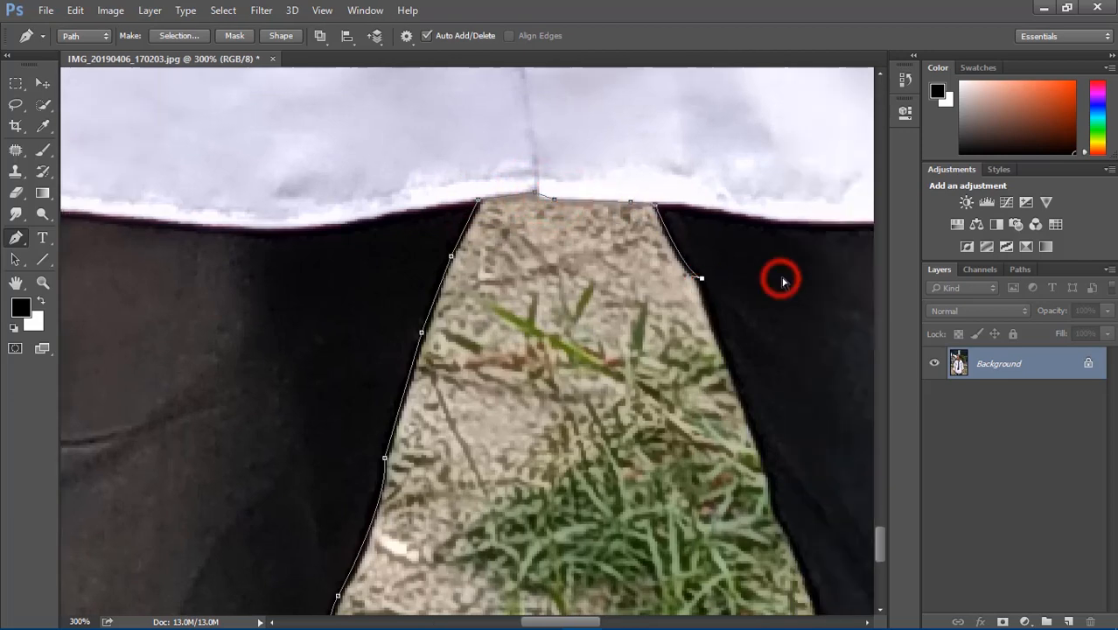
# Step: Trace the inner edge of the right trouser leg down past the bottom edge of the image
pyautogui.hscroll(1, 717, 280)
pyautogui.scroll(-2, 717, 280)
pyautogui.click(653, 283)
pyautogui.scroll(-1, 653, 284)
pyautogui.click(673, 310)
pyautogui.click(692, 350)
pyautogui.click(708, 394)
pyautogui.click(723, 436)
pyautogui.click(737, 479)
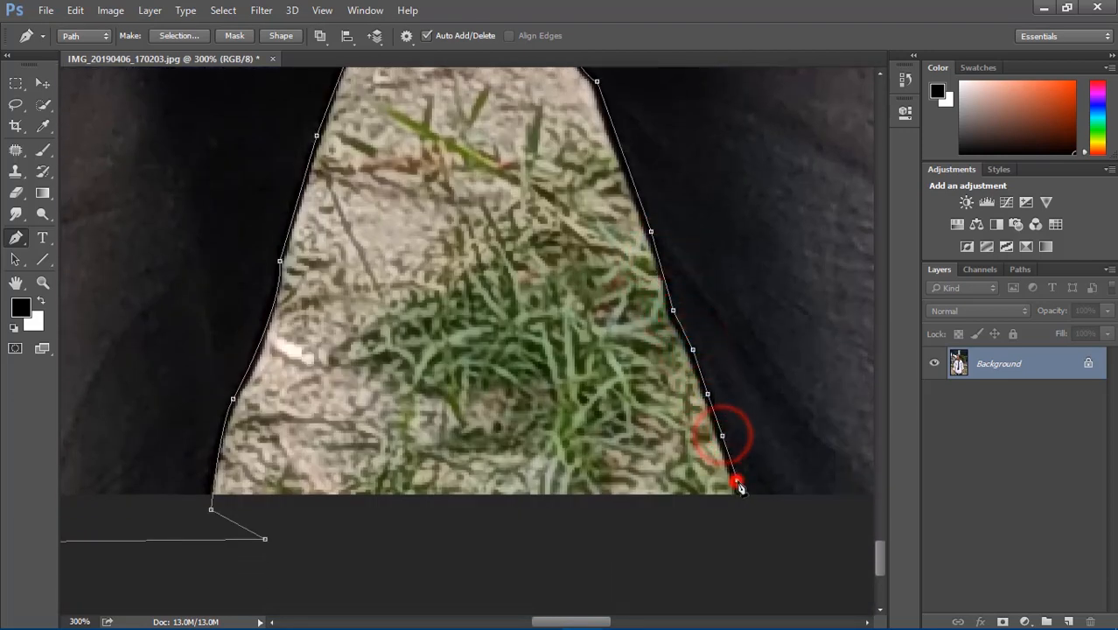
pyautogui.click(749, 508)
# Step: Convert the man's path into a new anti-aliased selection with a feather radius of 2 pixels
pyautogui.hotkey('ctrl', 'Return')
pyautogui.hotkey('ctrl', '0')
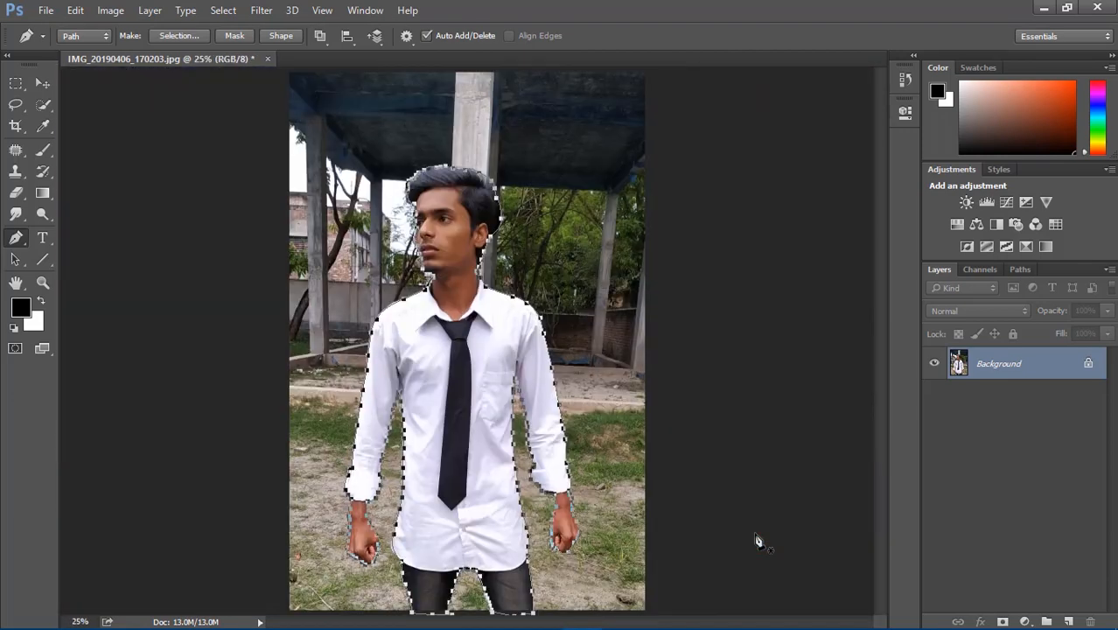
pyautogui.rightClick(419, 329)
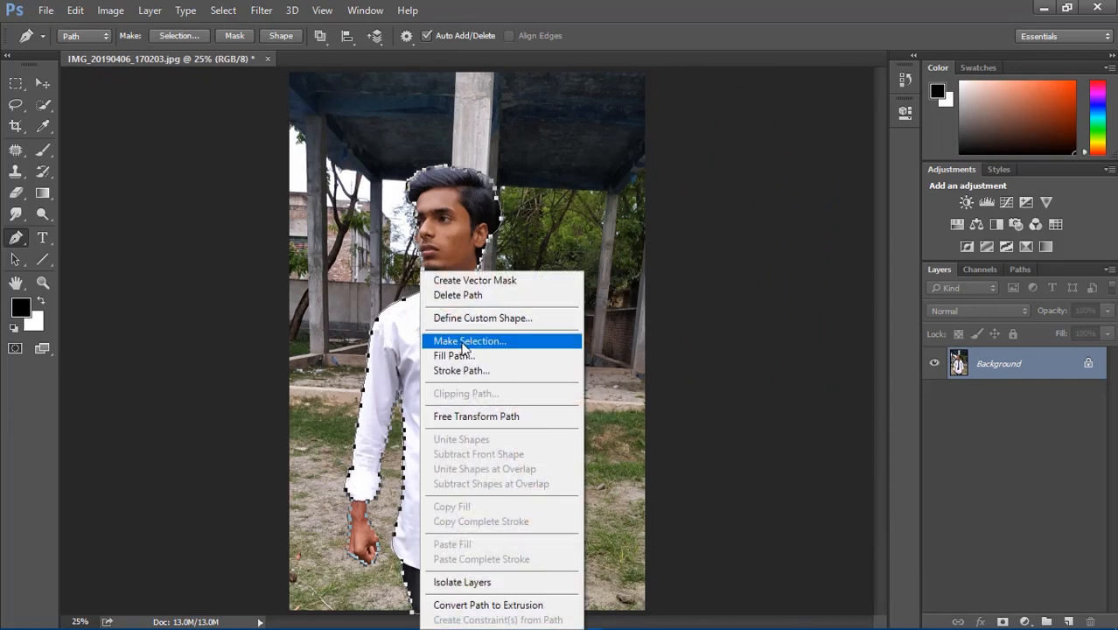
pyautogui.press('i')
pyautogui.click(464, 341)
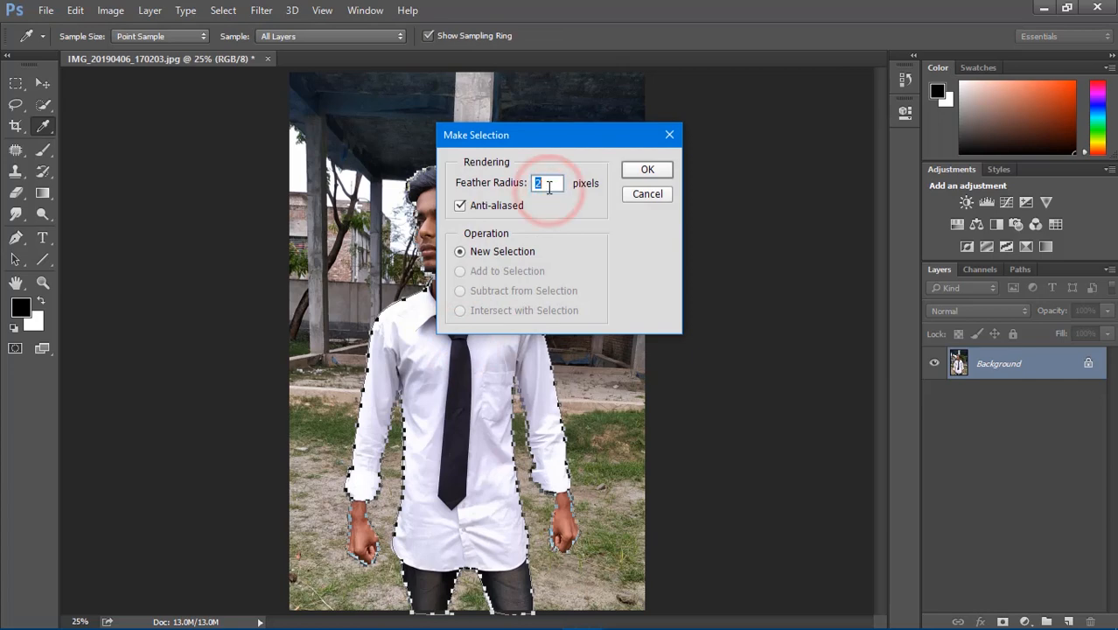
pyautogui.doubleClick(549, 185)
pyautogui.click(551, 199)
pyautogui.click(641, 171)
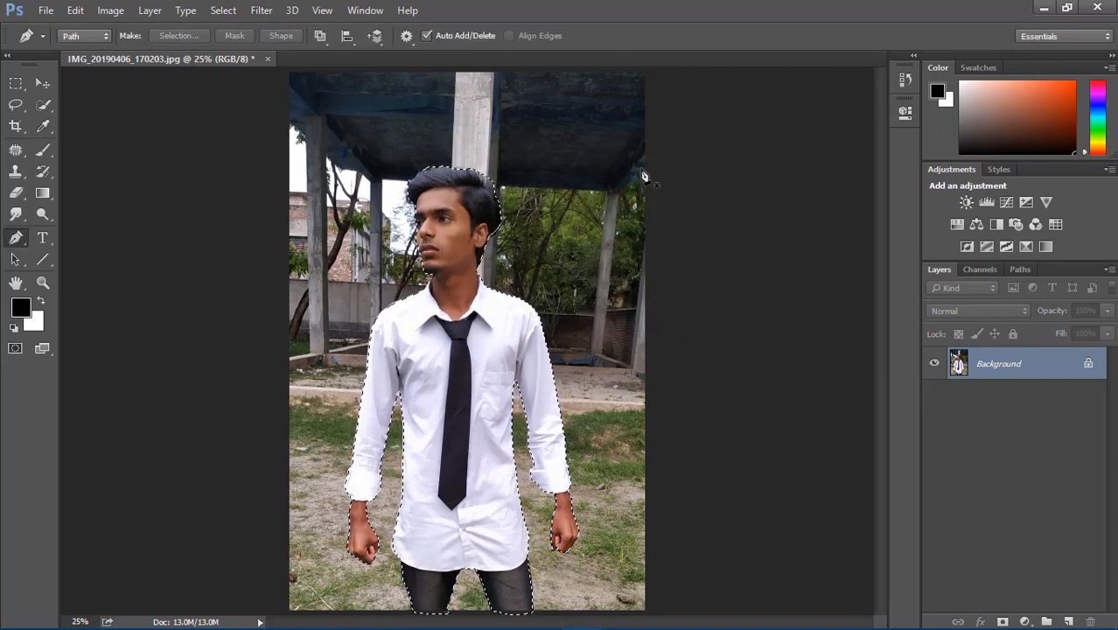
# Step: Open Refine Edge for the selection and set Smooth to 41
pyautogui.click(262, 11)
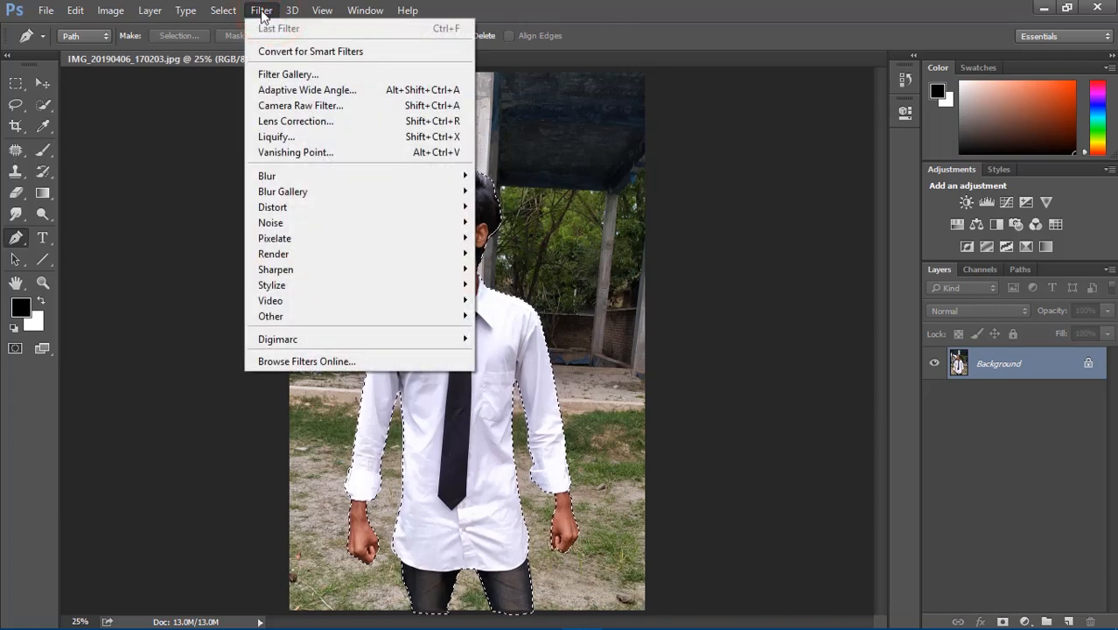
pyautogui.moveTo(223, 11)
pyautogui.click(304, 206)
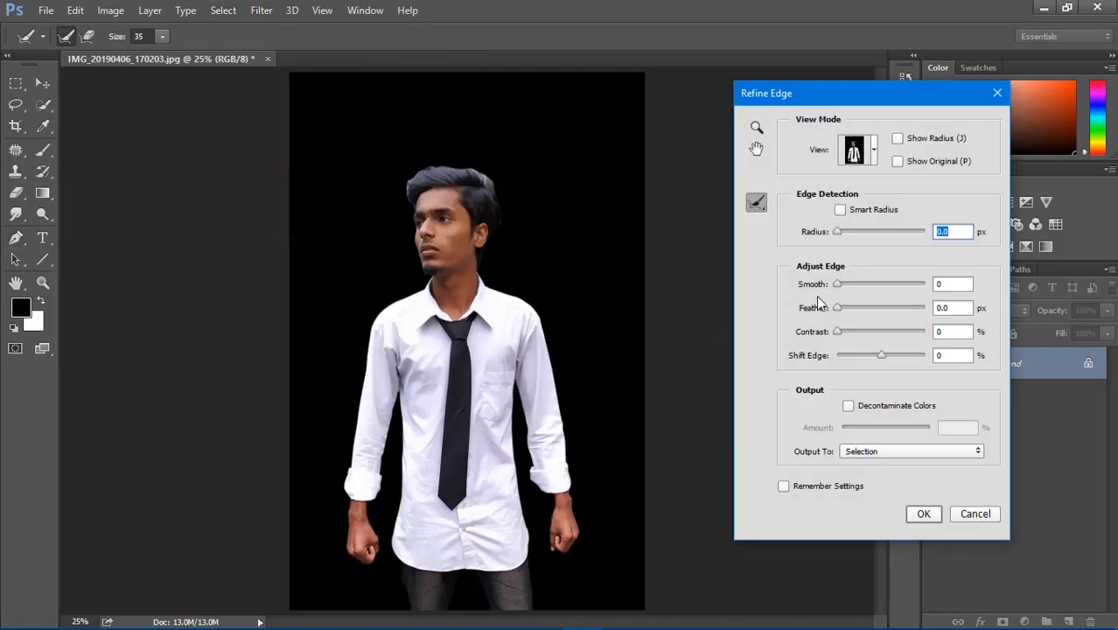
pyautogui.moveTo(845, 285); pyautogui.dragTo(934, 300)
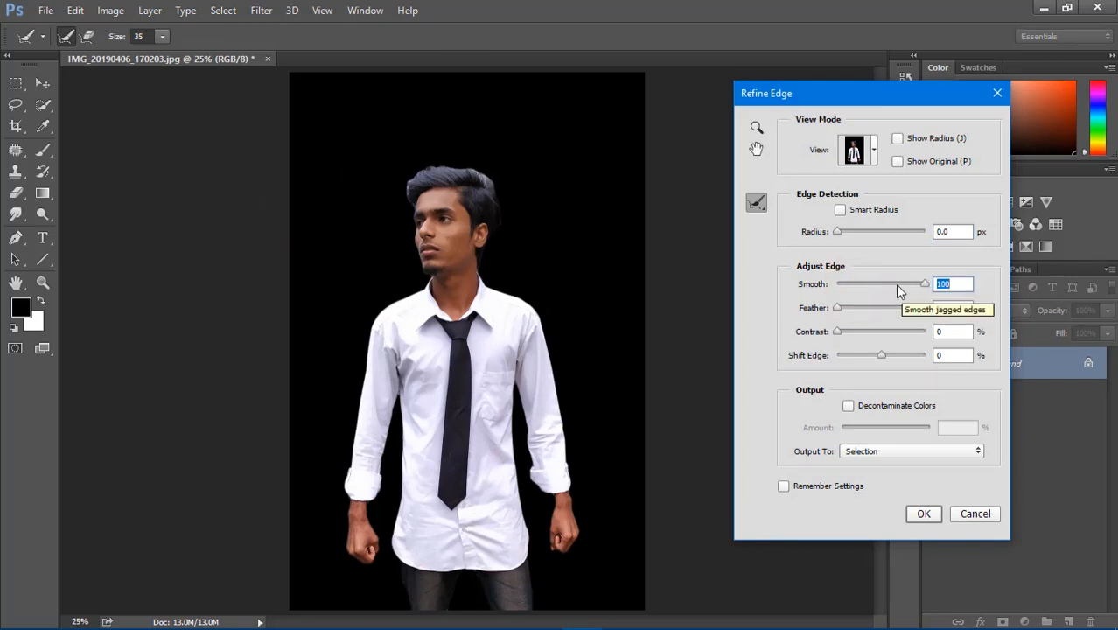
pyautogui.moveTo(923, 284); pyautogui.dragTo(838, 289)
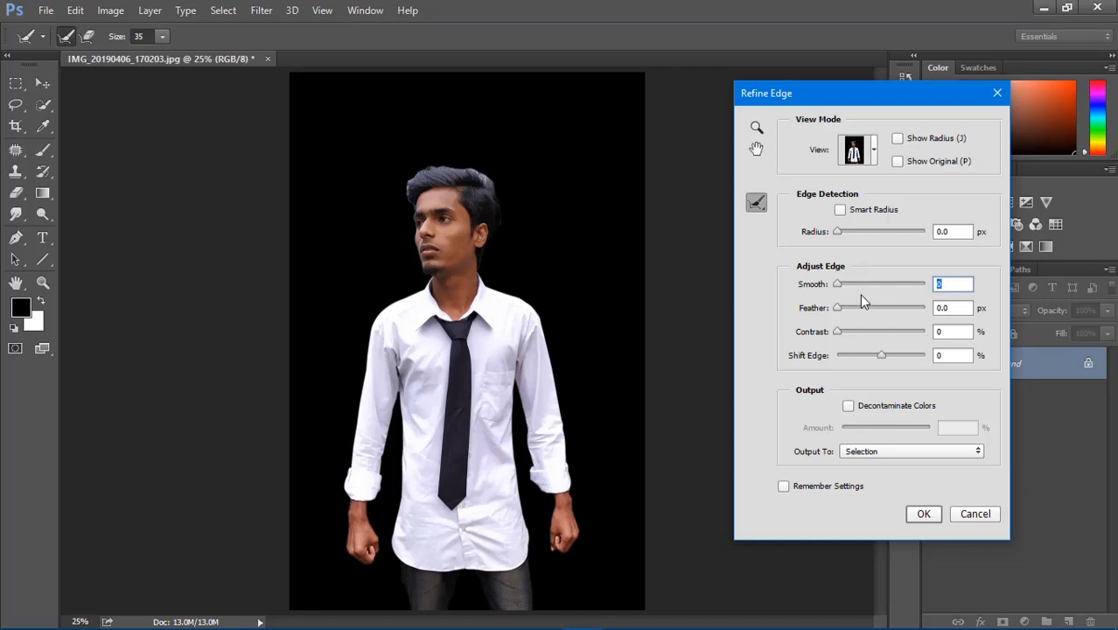
pyautogui.click(858, 292)
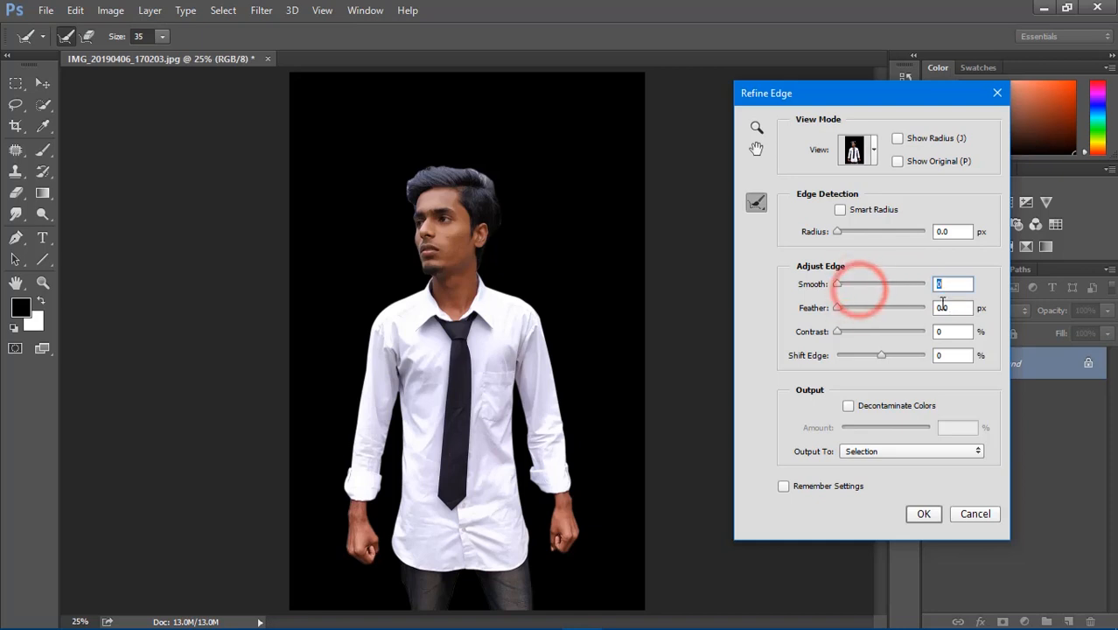
pyautogui.moveTo(916, 289); pyautogui.dragTo(920, 300)
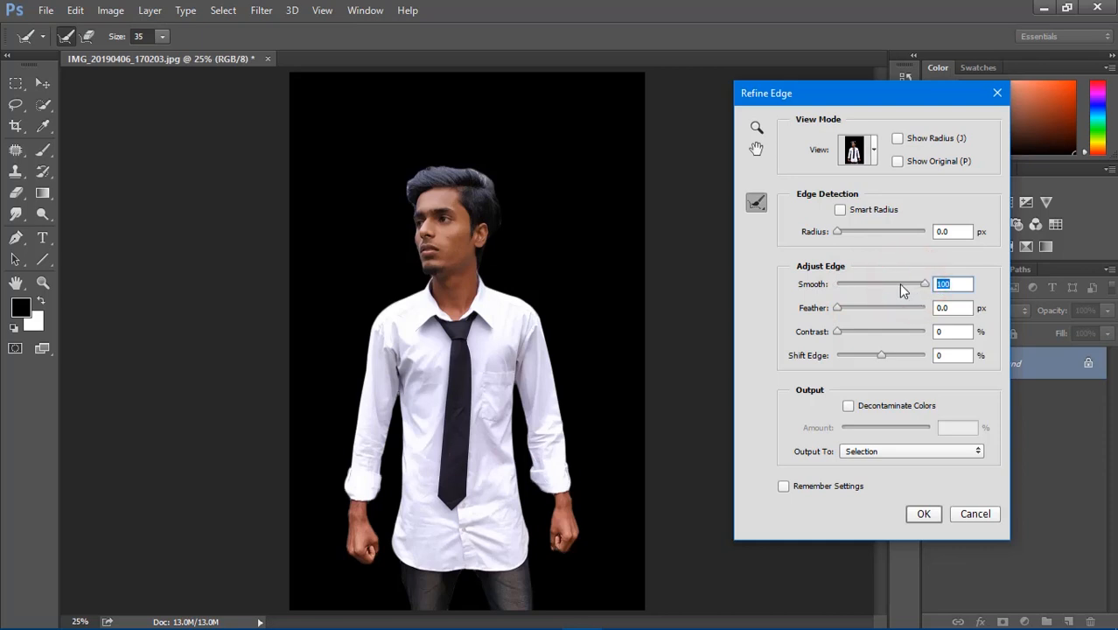
pyautogui.moveTo(898, 283); pyautogui.dragTo(873, 283)
# Step: Brush the hair edges at the front and back of the head with the Refine Radius tool
pyautogui.press('z')
pyautogui.click(409, 189)
pyautogui.click(410, 189)
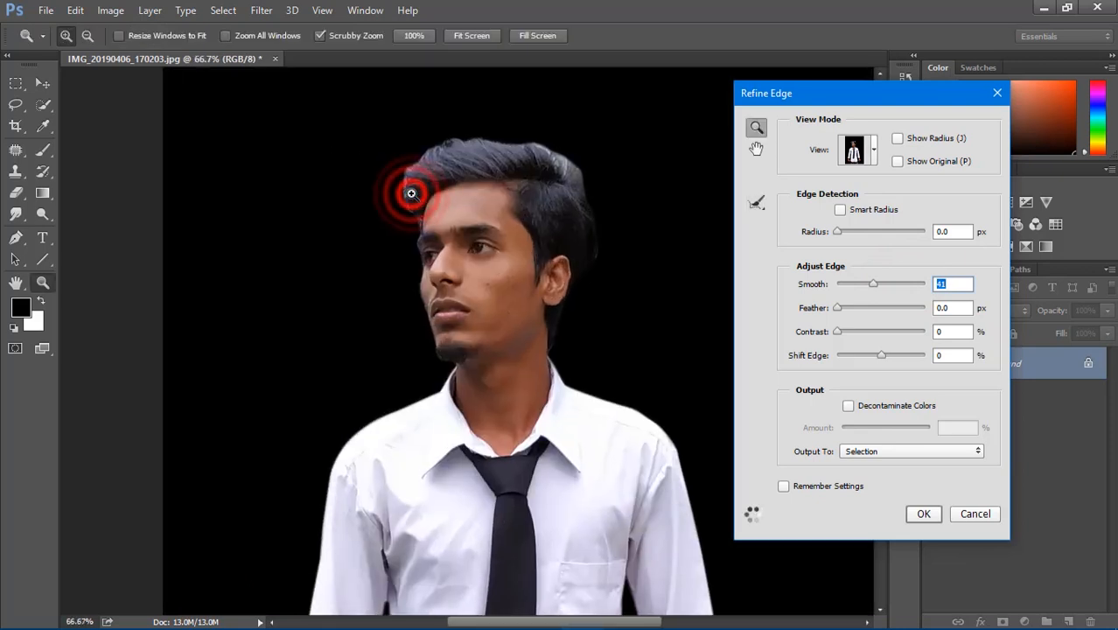
pyautogui.click(412, 188)
pyautogui.click(757, 202)
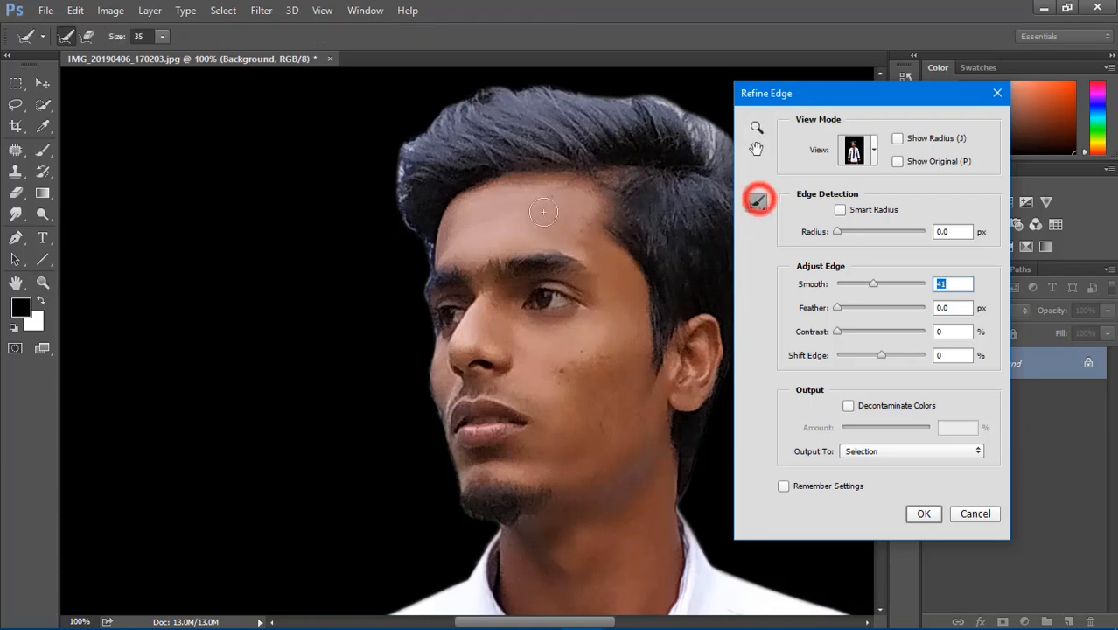
pyautogui.moveTo(407, 160); pyautogui.dragTo(431, 238)
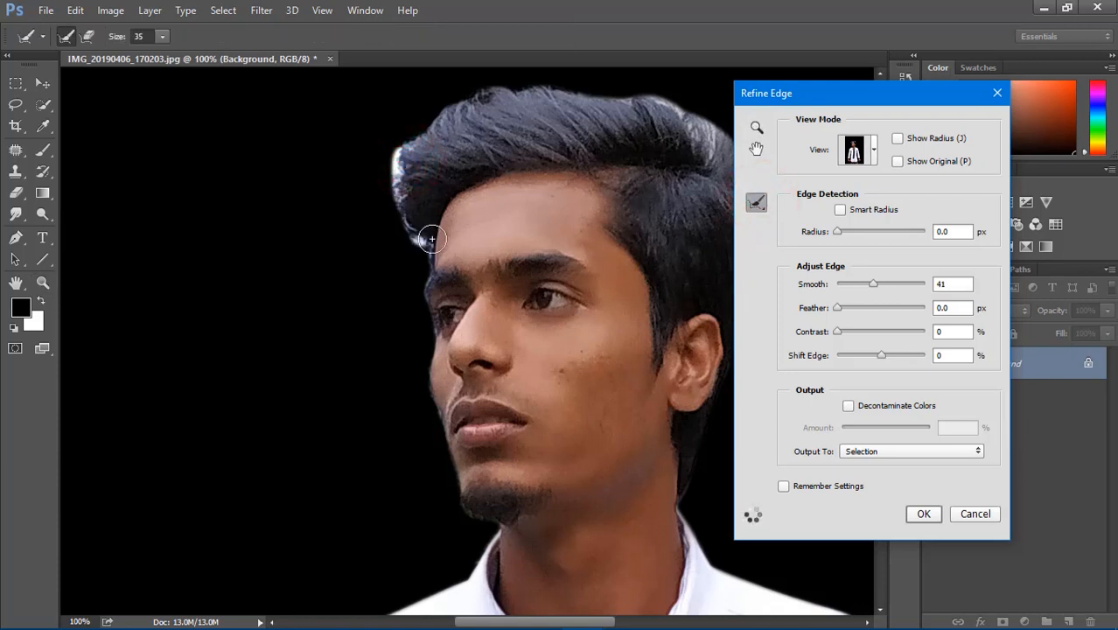
pyautogui.moveTo(699, 150)
pyautogui.mouseDown()
pyautogui.moveTo(677, 116)
pyautogui.moveTo(599, 107)
pyautogui.moveTo(688, 161)
pyautogui.moveTo(694, 119)
pyautogui.moveTo(714, 181)
pyautogui.moveTo(674, 110)
pyautogui.moveTo(719, 162)
pyautogui.mouseUp()
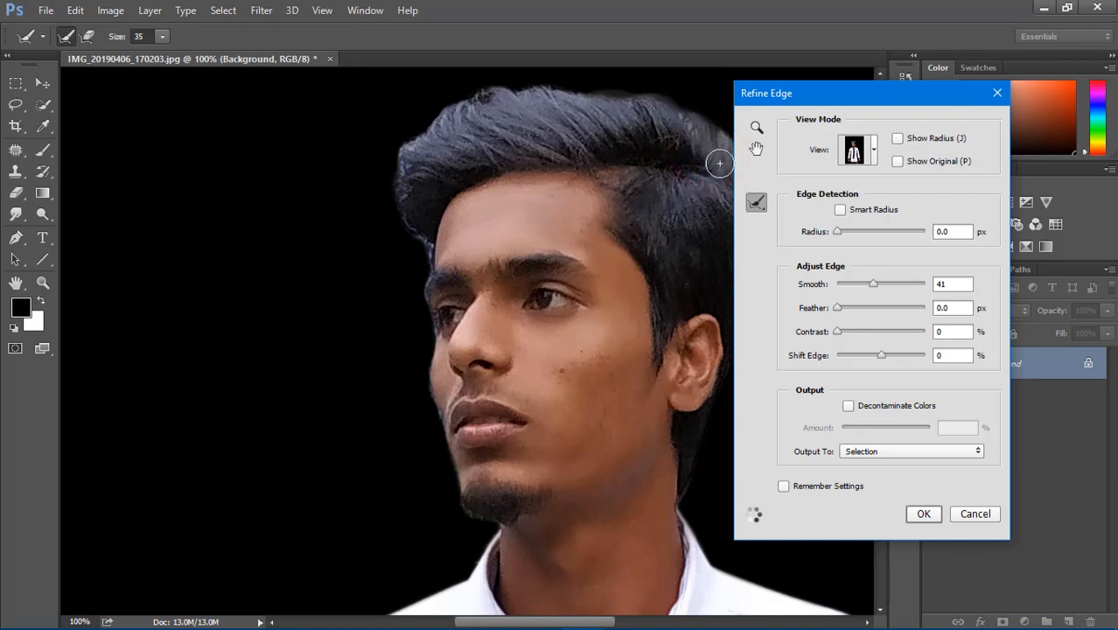
# Step: Brush the front hair edge again to remove the light fringe, and apply the refined edge to the selection
pyautogui.moveTo(422, 146)
pyautogui.mouseDown()
pyautogui.moveTo(445, 123)
pyautogui.moveTo(427, 145)
pyautogui.moveTo(429, 248)
pyautogui.mouseUp()
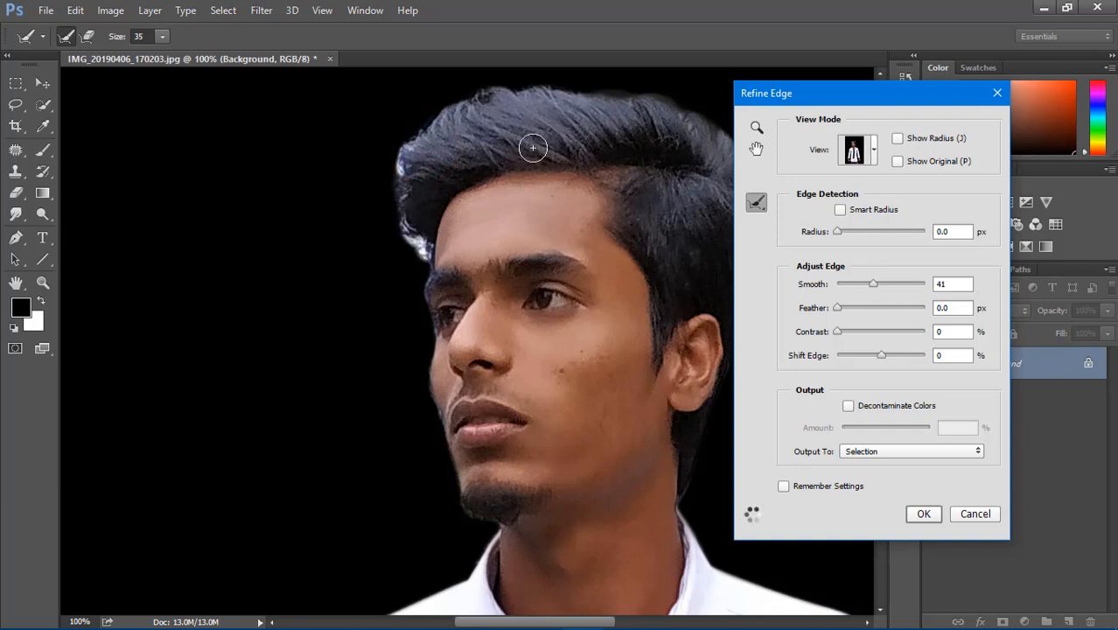
pyautogui.moveTo(409, 173)
pyautogui.mouseDown()
pyautogui.moveTo(410, 212)
pyautogui.moveTo(419, 140)
pyautogui.mouseUp()
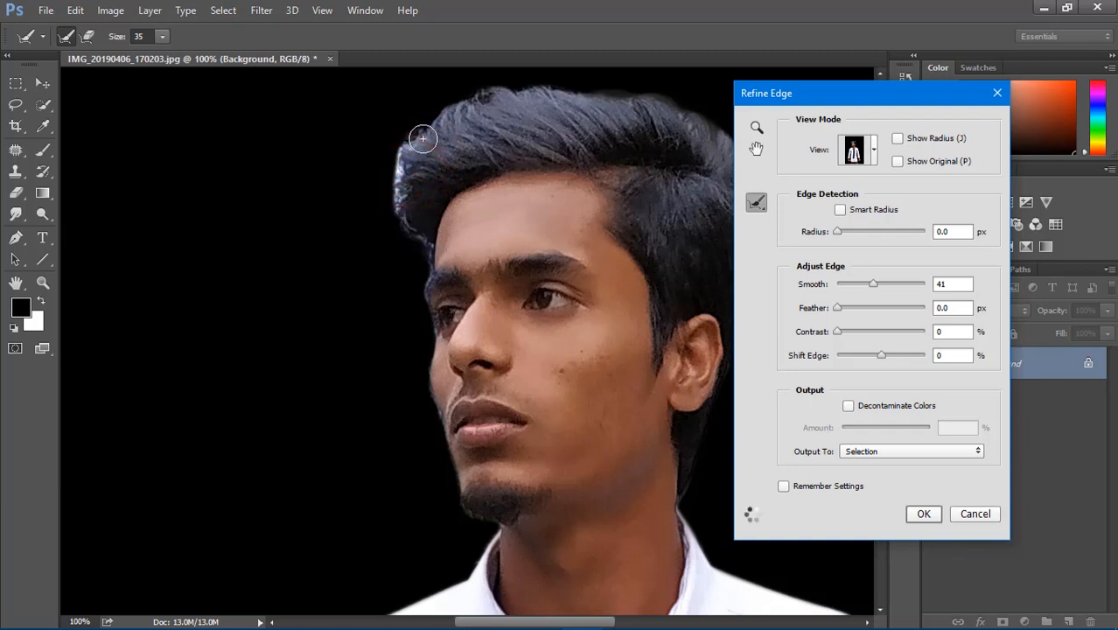
pyautogui.moveTo(414, 184); pyautogui.dragTo(424, 232)
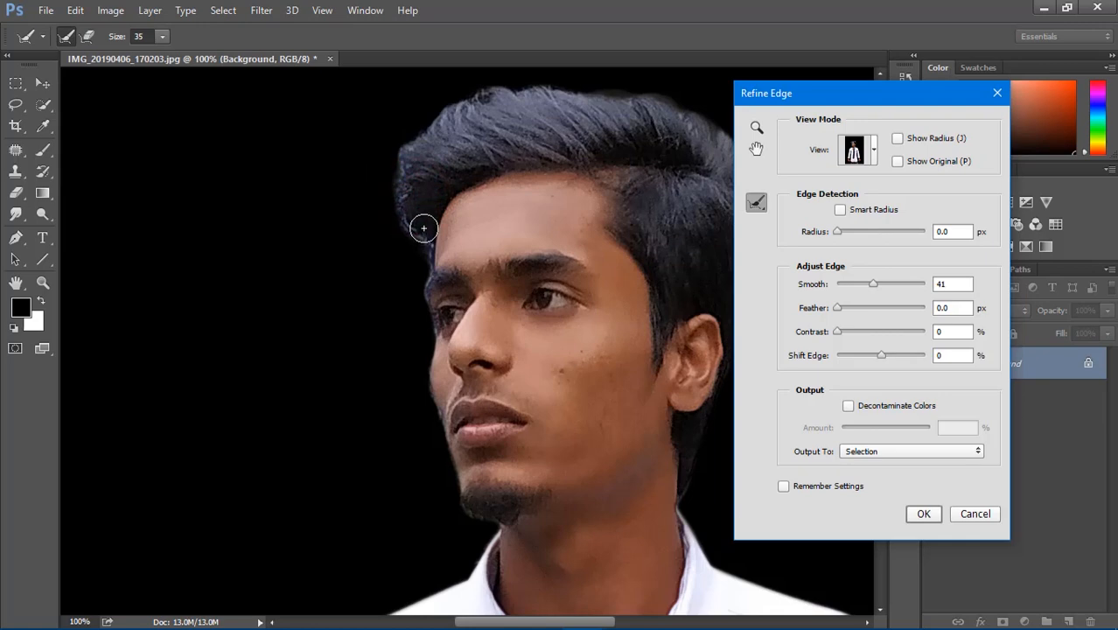
pyautogui.scroll(-6, 502, 212)
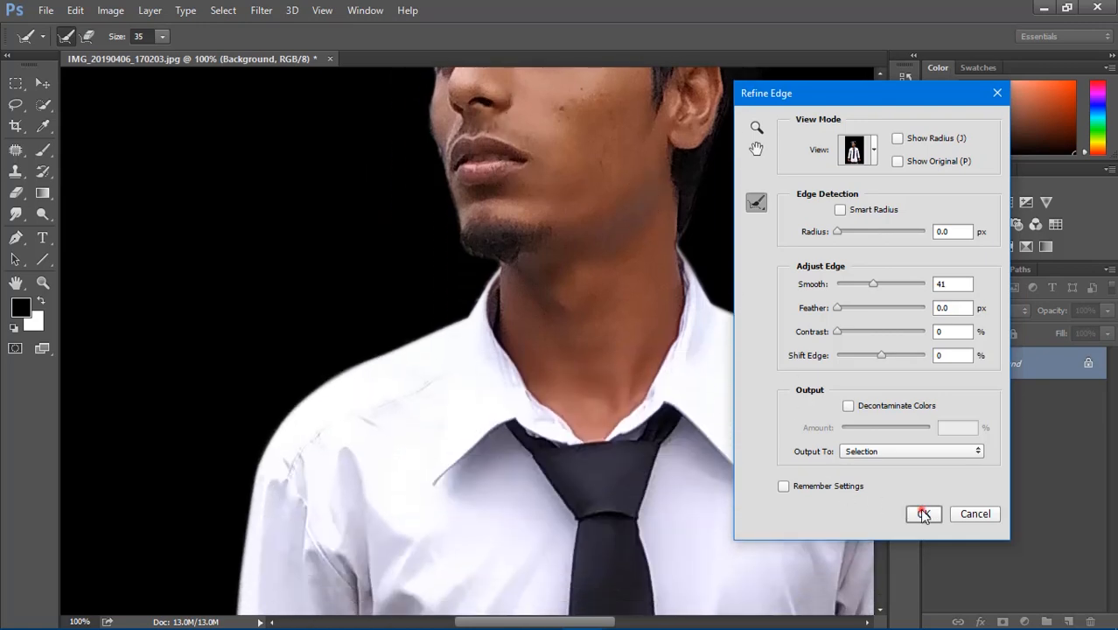
pyautogui.click(923, 514)
pyautogui.hotkey('ctrl', '0')
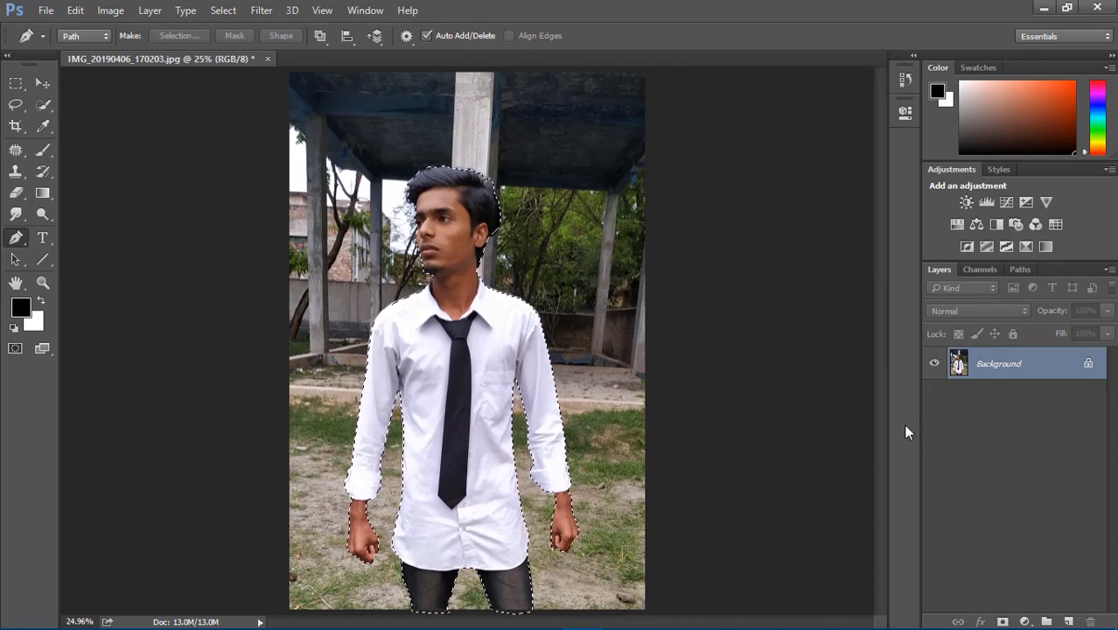
# Step: Cut the man out by masking the unlocked Background layer with the selection and applying the layer mask
pyautogui.click(1087, 363)
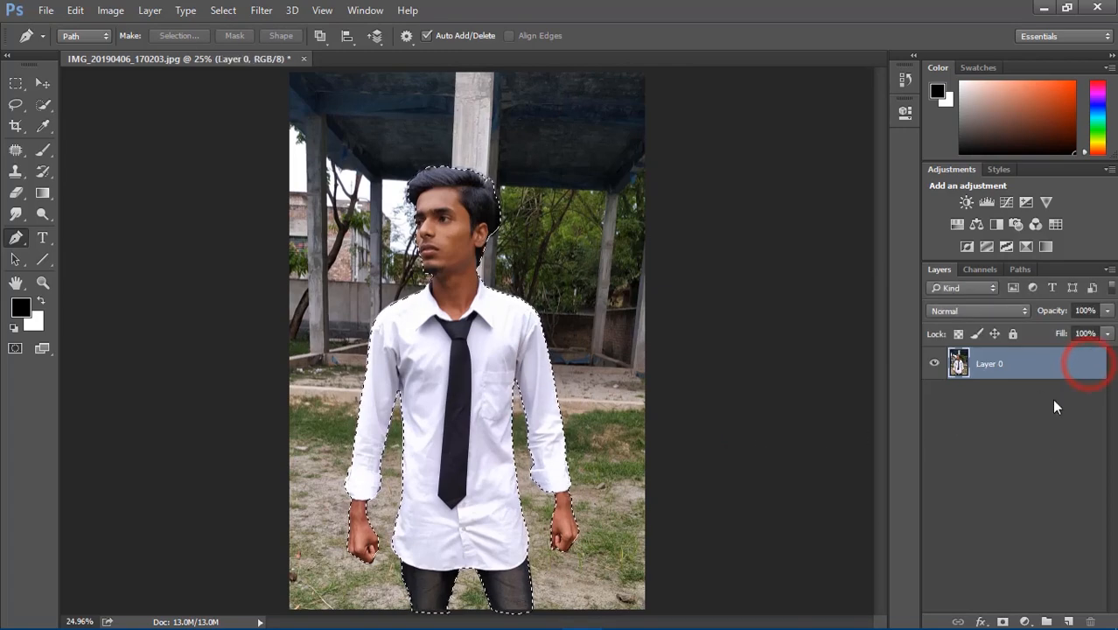
pyautogui.click(1002, 622)
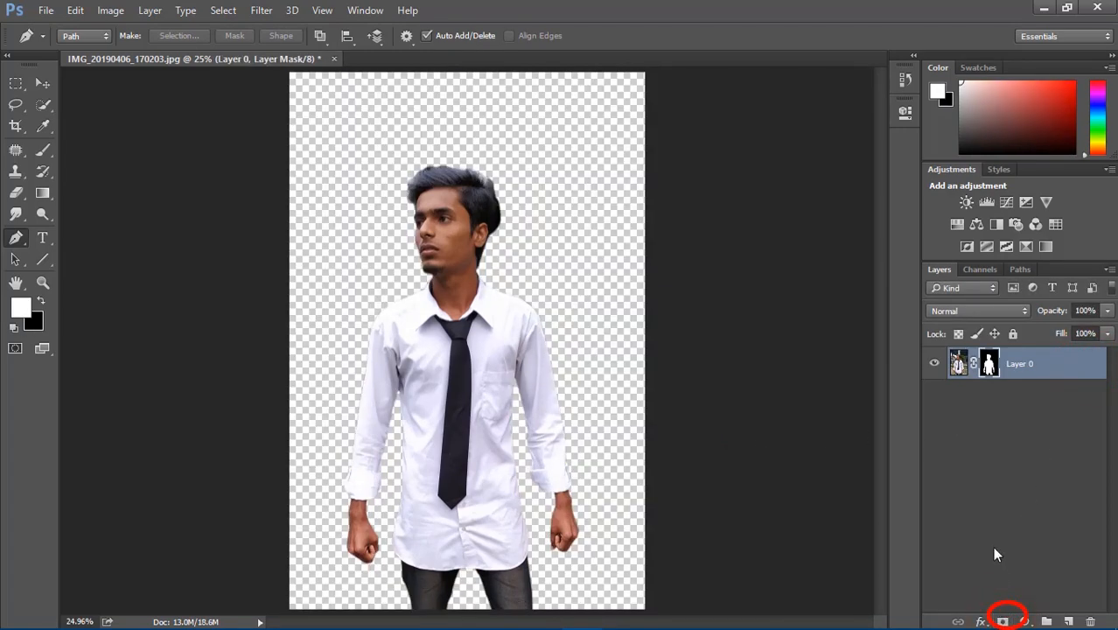
pyautogui.rightClick(990, 366)
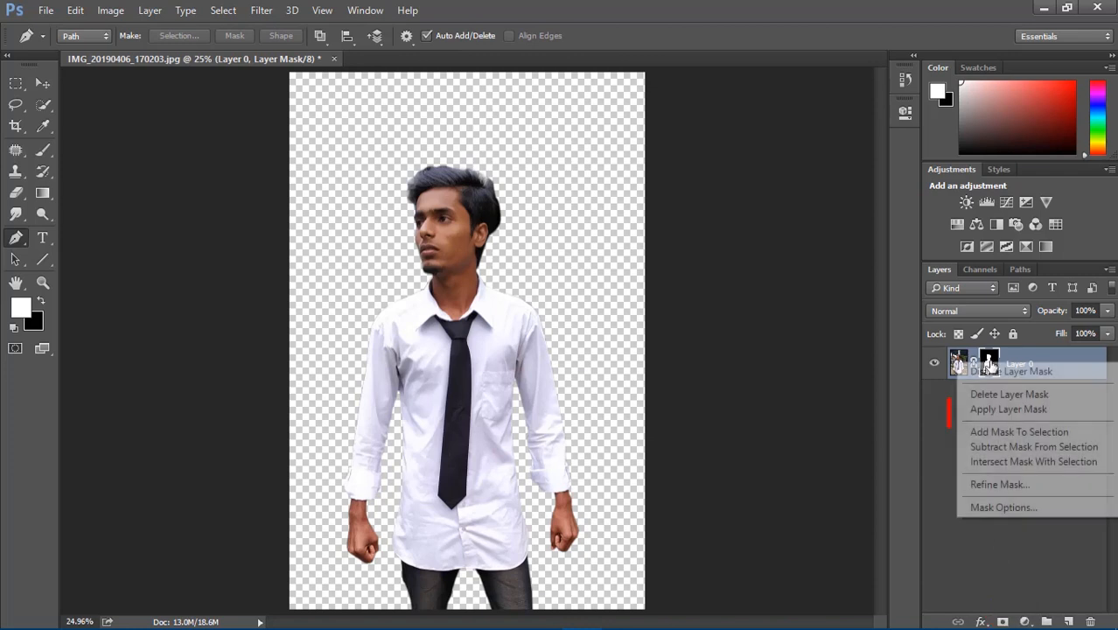
pyautogui.click(1014, 410)
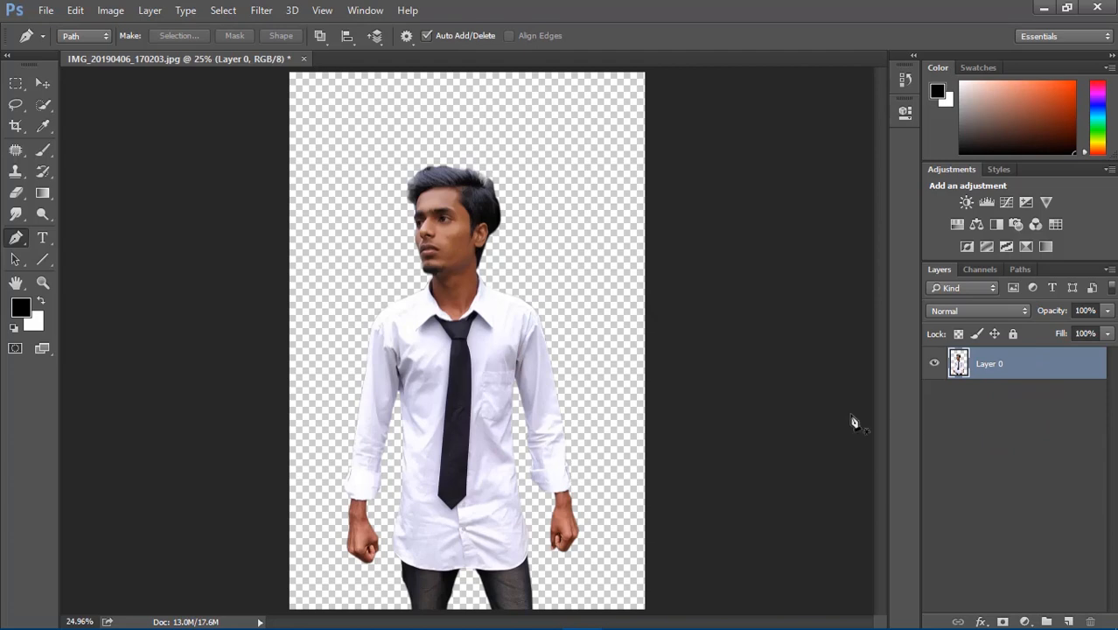
# Step: Start opening another image file and browse to drive D:
pyautogui.click(48, 10)
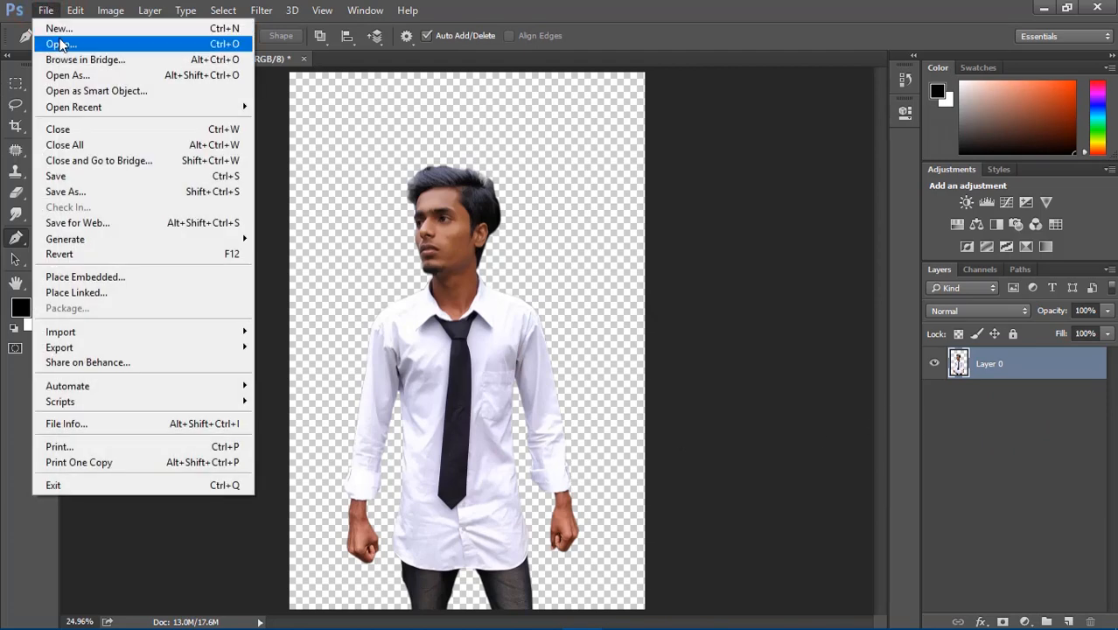
pyautogui.click(47, 42)
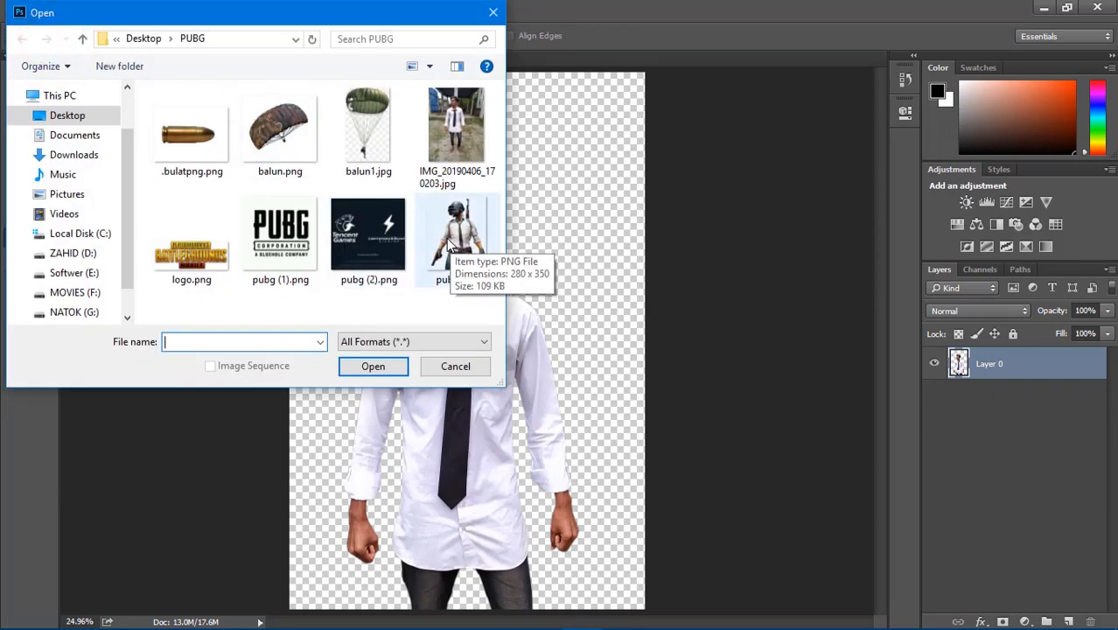
pyautogui.click(155, 40)
pyautogui.click(142, 40)
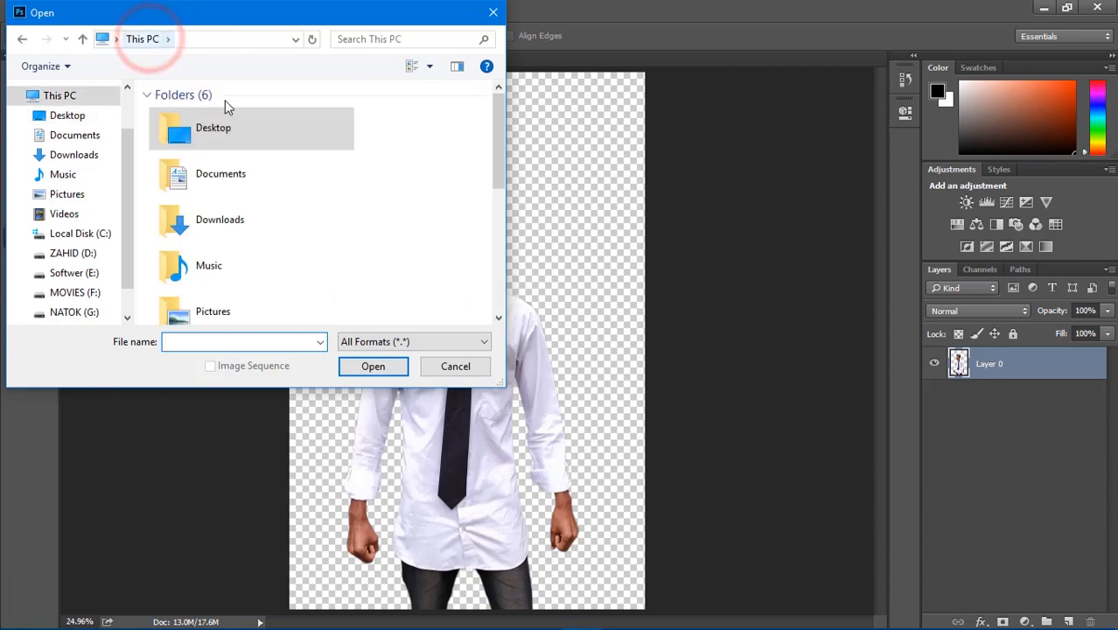
pyautogui.scroll(-5, 227, 113)
pyautogui.doubleClick(254, 158)
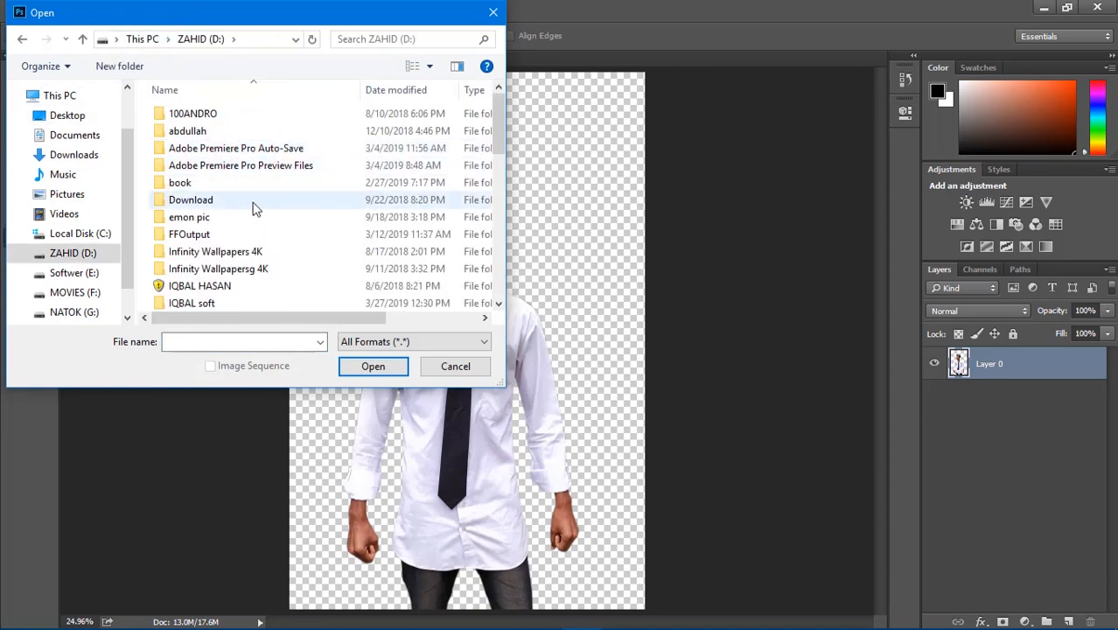
# Step: Look through the images in the Infinity Wallpapers 4K folder and return to drive D:
pyautogui.click(256, 251)
pyautogui.doubleClick(256, 251)
pyautogui.scroll(-8, 306, 219)
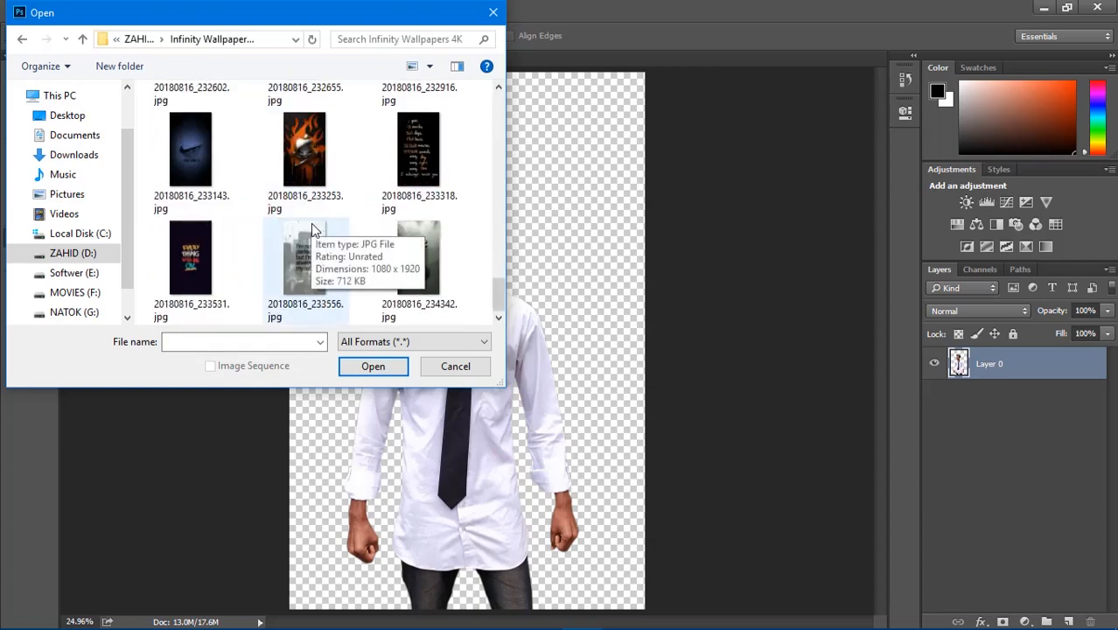
pyautogui.scroll(6, 313, 229)
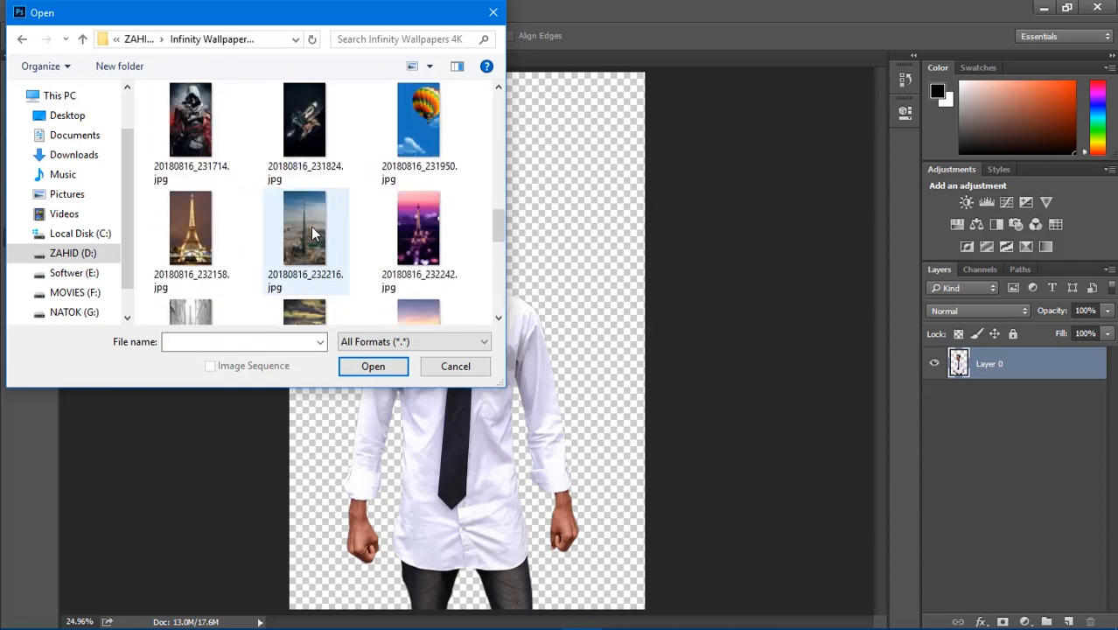
pyautogui.scroll(2, 312, 233)
pyautogui.scroll(-8, 312, 233)
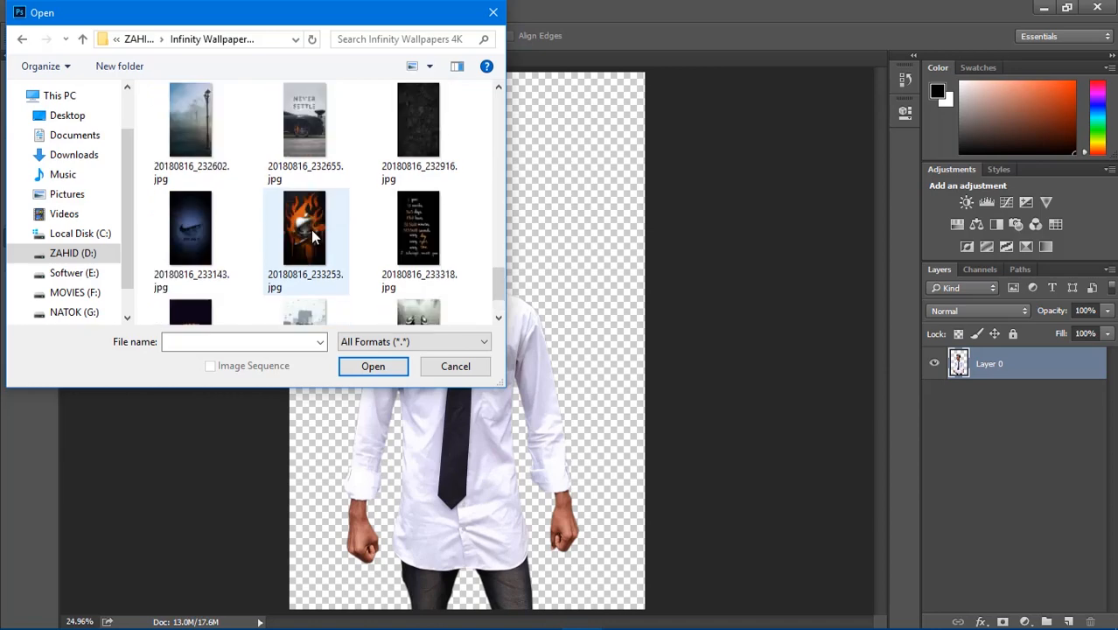
pyautogui.scroll(6, 311, 229)
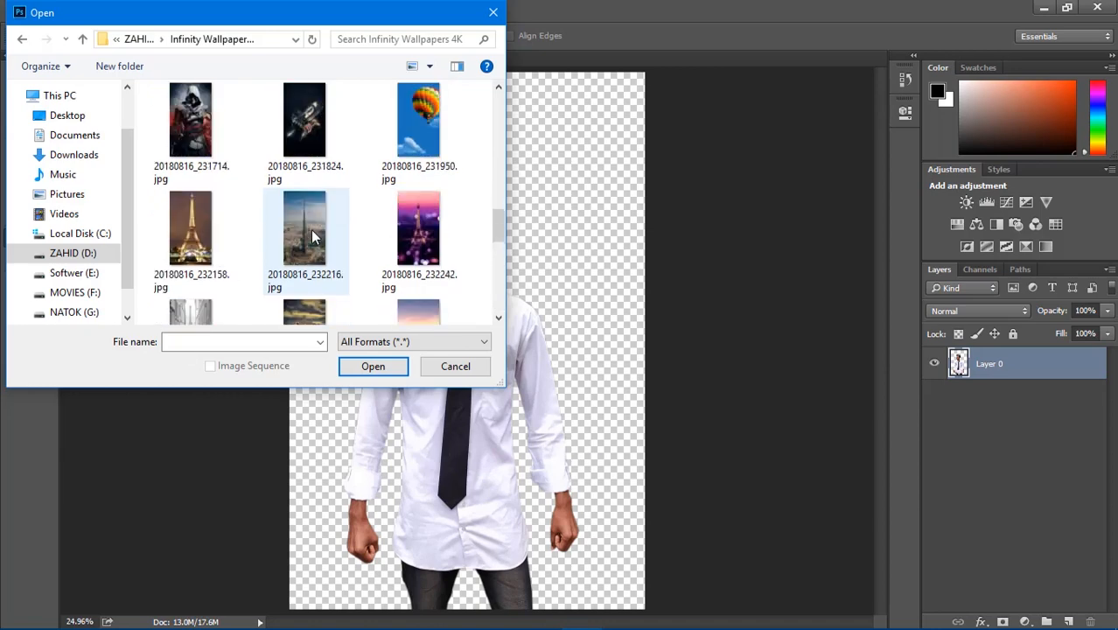
pyautogui.scroll(10, 311, 229)
pyautogui.click(137, 39)
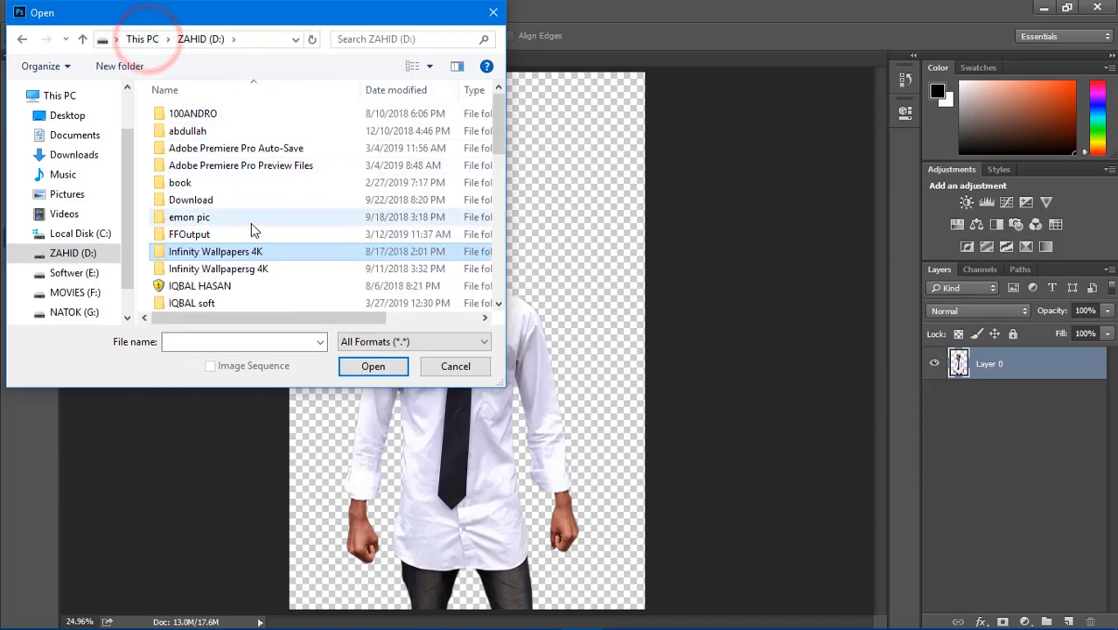
# Step: Open the balloon landscape image 20180909_143208.jpg from the Infinity Wallpapersg 4K folder
pyautogui.doubleClick(250, 269)
pyautogui.scroll(-10, 249, 249)
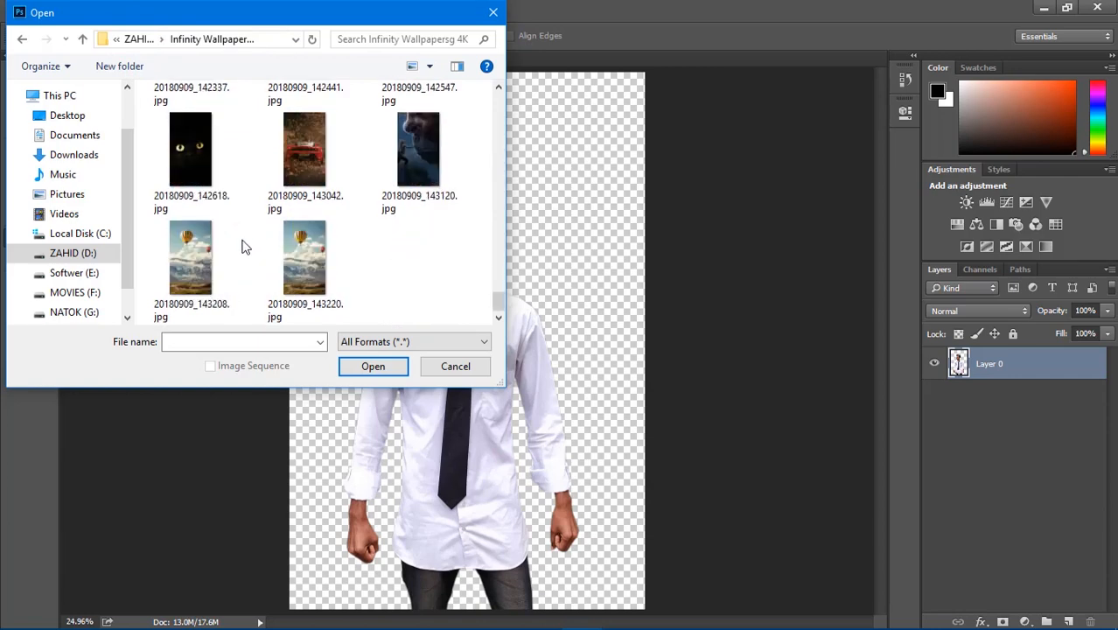
pyautogui.click(191, 255)
pyautogui.click(372, 366)
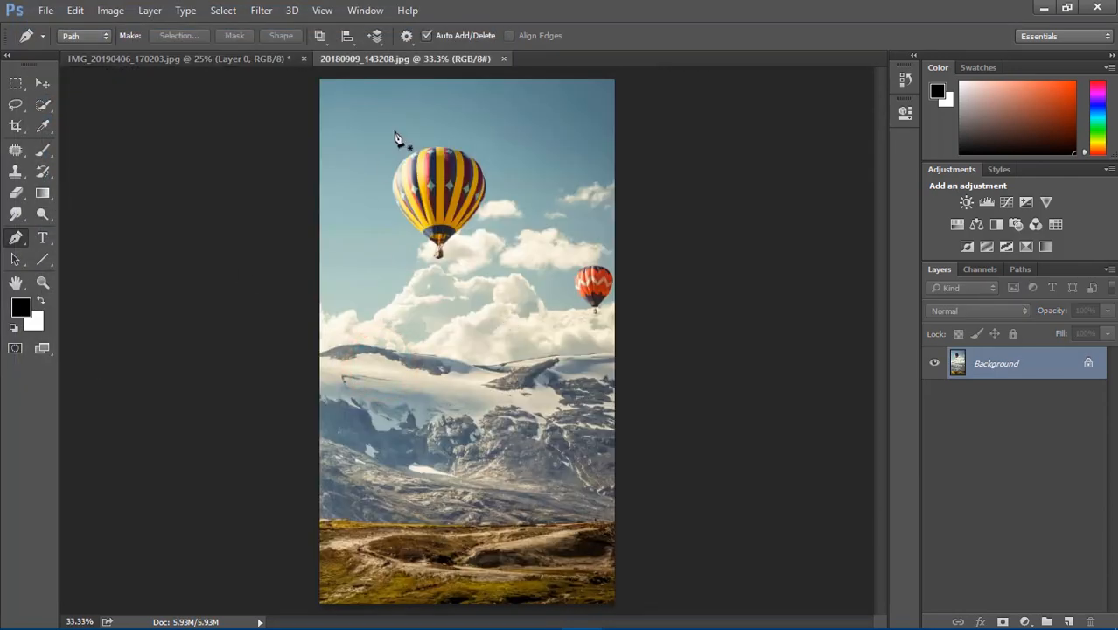
# Step: Copy the cut-out man from IMG_20190406_170203.jpg into the balloon landscape 20180909_143208.jpg
pyautogui.click(42, 83)
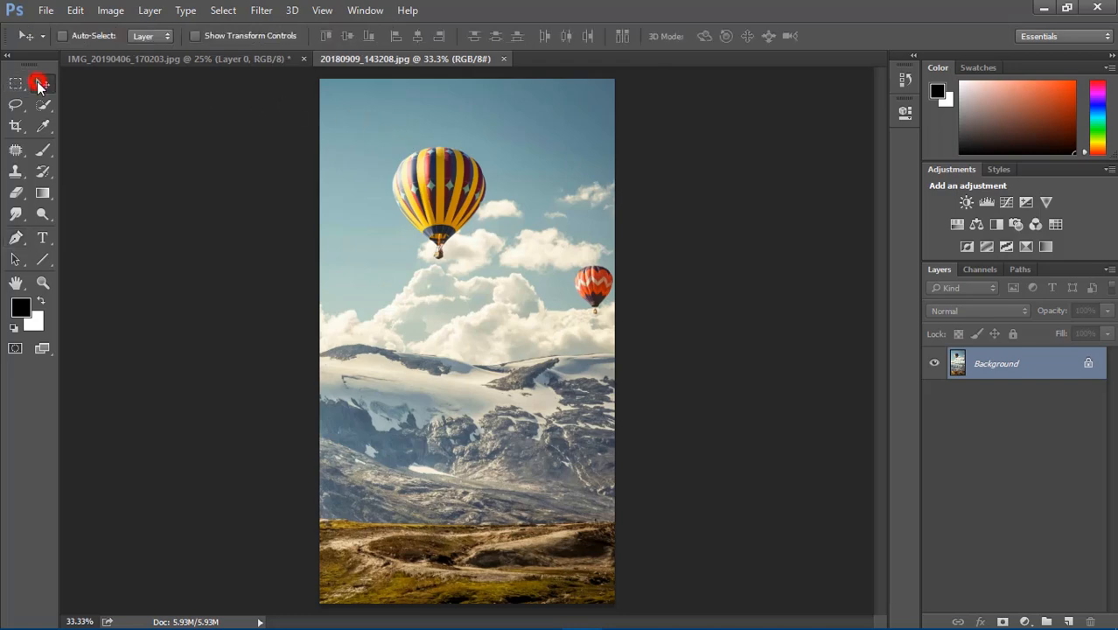
pyautogui.click(262, 58)
pyautogui.moveTo(445, 257); pyautogui.dragTo(462, 211)
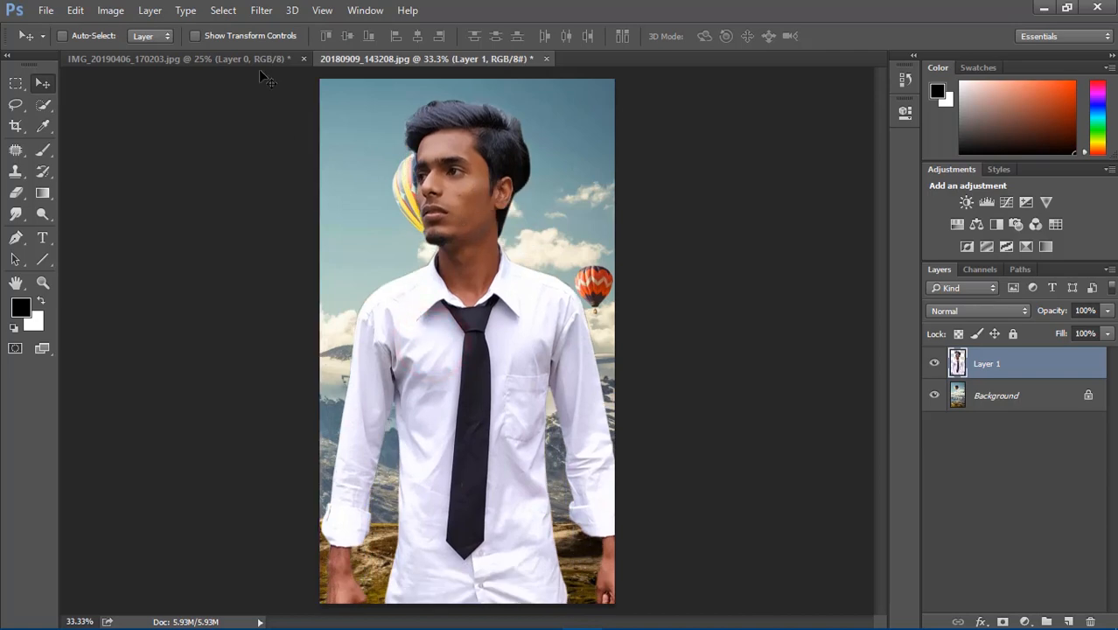
# Step: Scale the man to about 58.5% and place him centrally at the bottom edge of the landscape, with the transform controls hidden again
pyautogui.click(219, 36)
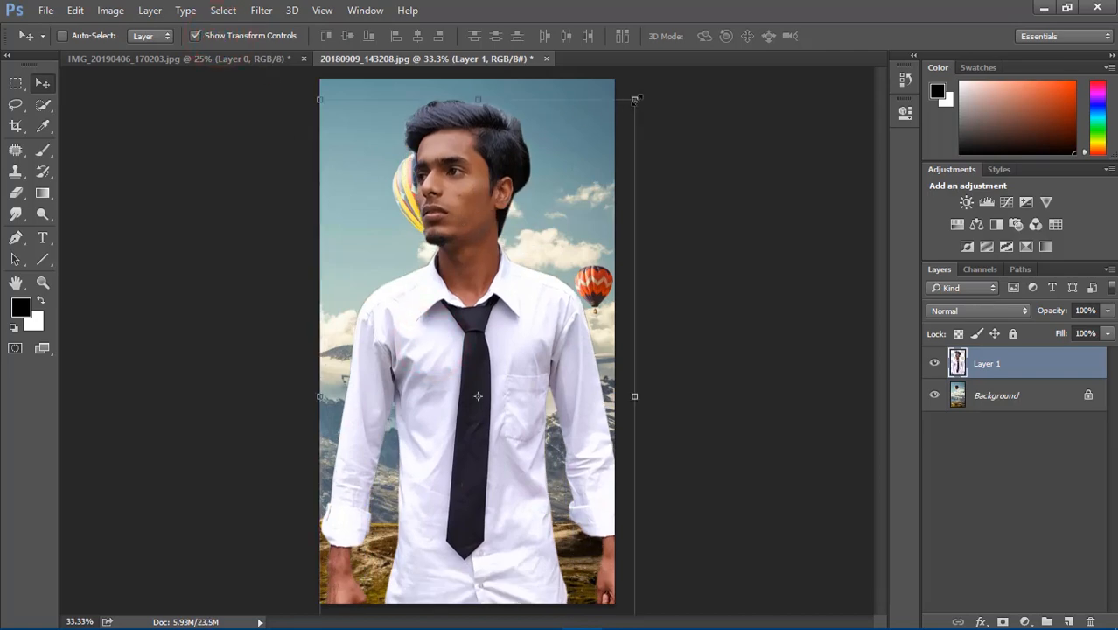
pyautogui.moveTo(635, 100); pyautogui.dragTo(500, 348)
pyautogui.moveTo(431, 441); pyautogui.dragTo(487, 359)
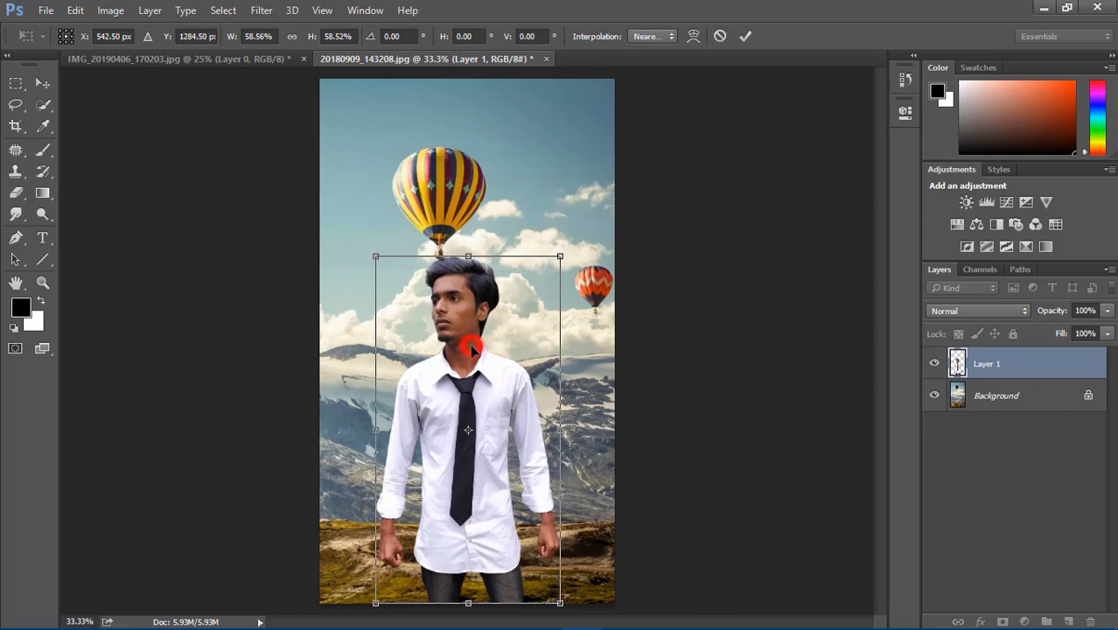
pyautogui.moveTo(470, 345); pyautogui.dragTo(466, 359)
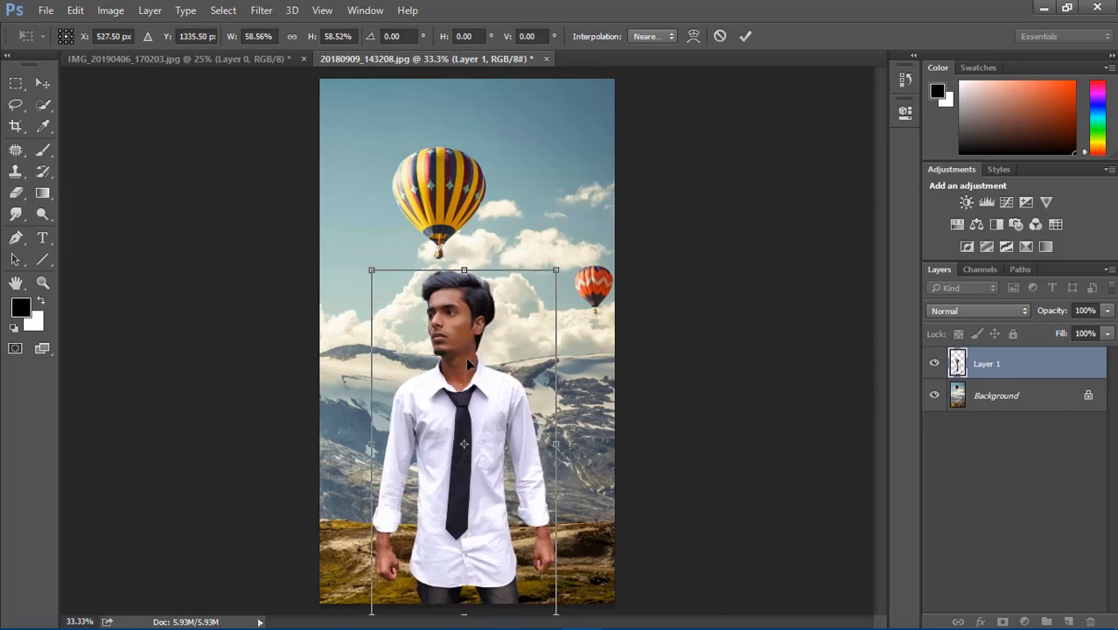
pyautogui.click(745, 36)
pyautogui.click(259, 38)
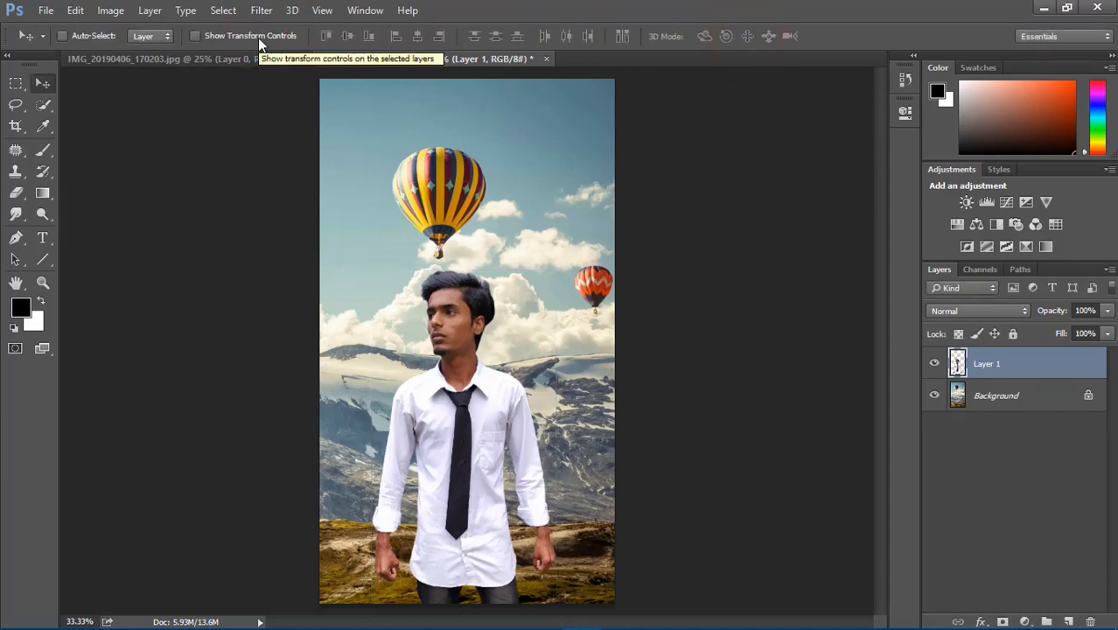
# Step: Unlock the Background layer and patch out the large yellow balloon with clear sky, clearing the selection
pyautogui.click(1011, 393)
pyautogui.click(1088, 394)
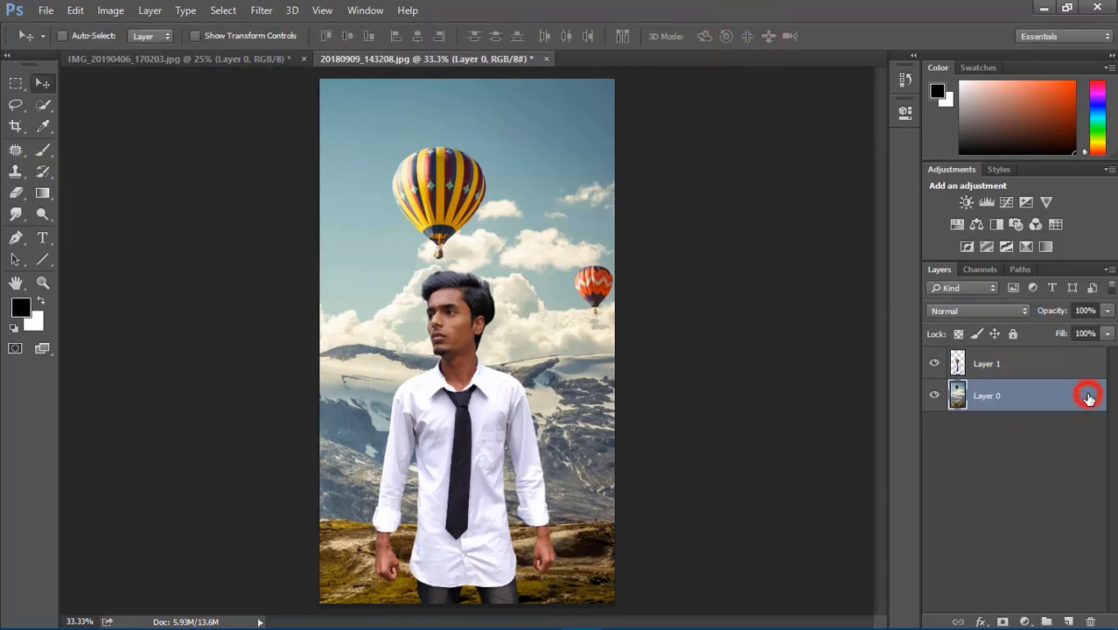
pyautogui.click(16, 150)
pyautogui.moveTo(388, 243)
pyautogui.mouseDown()
pyautogui.moveTo(433, 270)
pyautogui.moveTo(488, 236)
pyautogui.moveTo(482, 131)
pyautogui.mouseUp()
pyautogui.moveTo(403, 256); pyautogui.dragTo(398, 250)
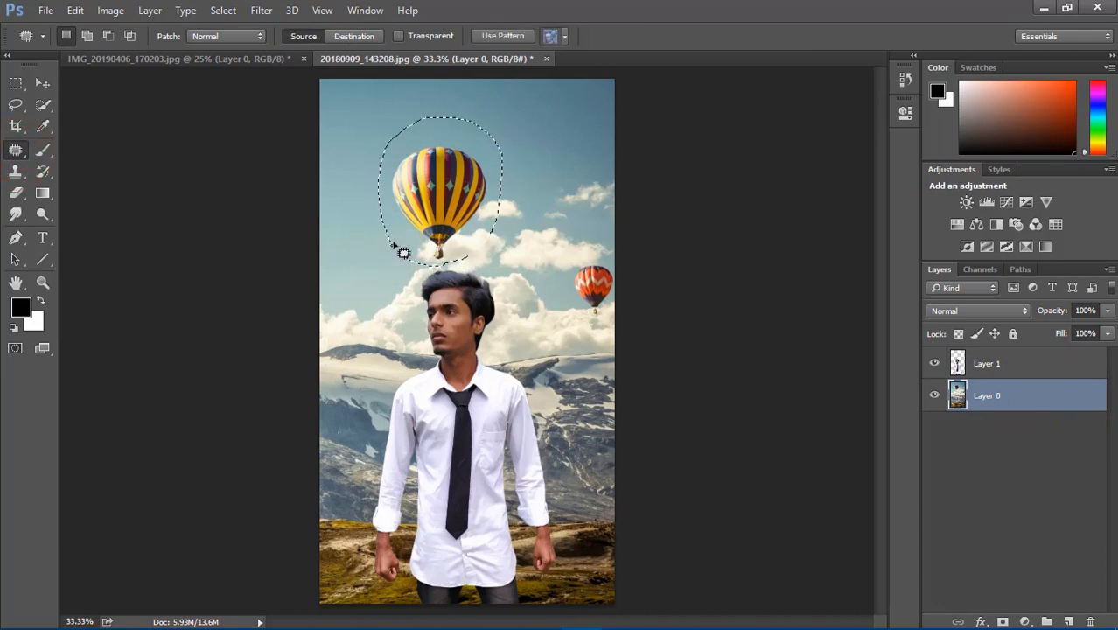
pyautogui.moveTo(422, 199); pyautogui.dragTo(535, 160)
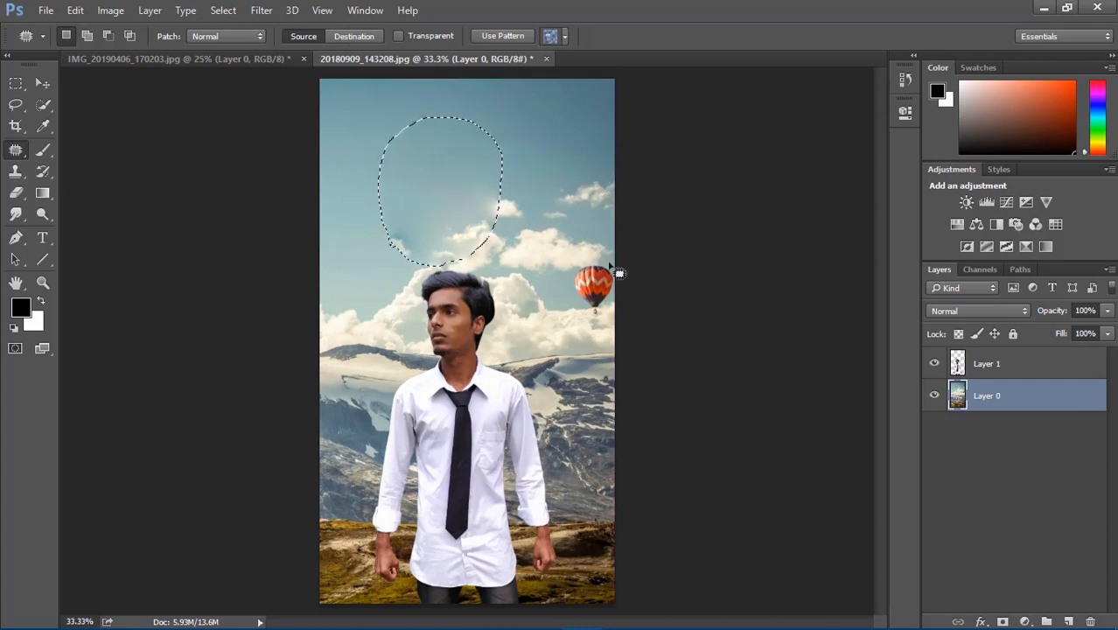
pyautogui.hotkey('ctrl', 'd')
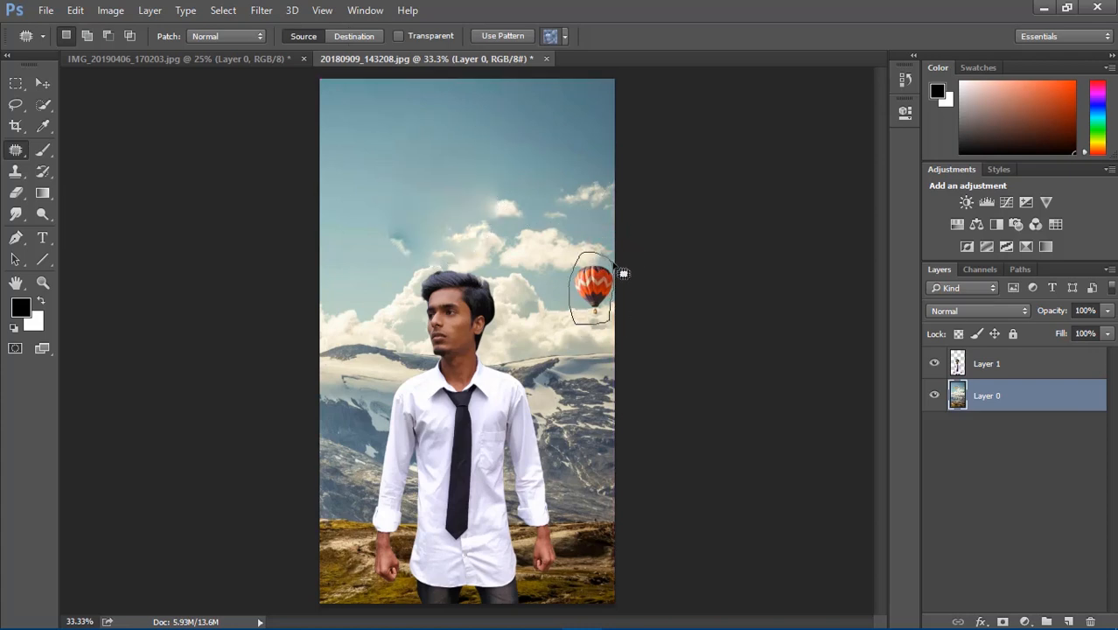
# Step: Patch out the small red balloon at the image's edge with nearby sky and clear the selection
pyautogui.moveTo(623, 273); pyautogui.dragTo(615, 264)
pyautogui.moveTo(594, 266); pyautogui.dragTo(542, 194)
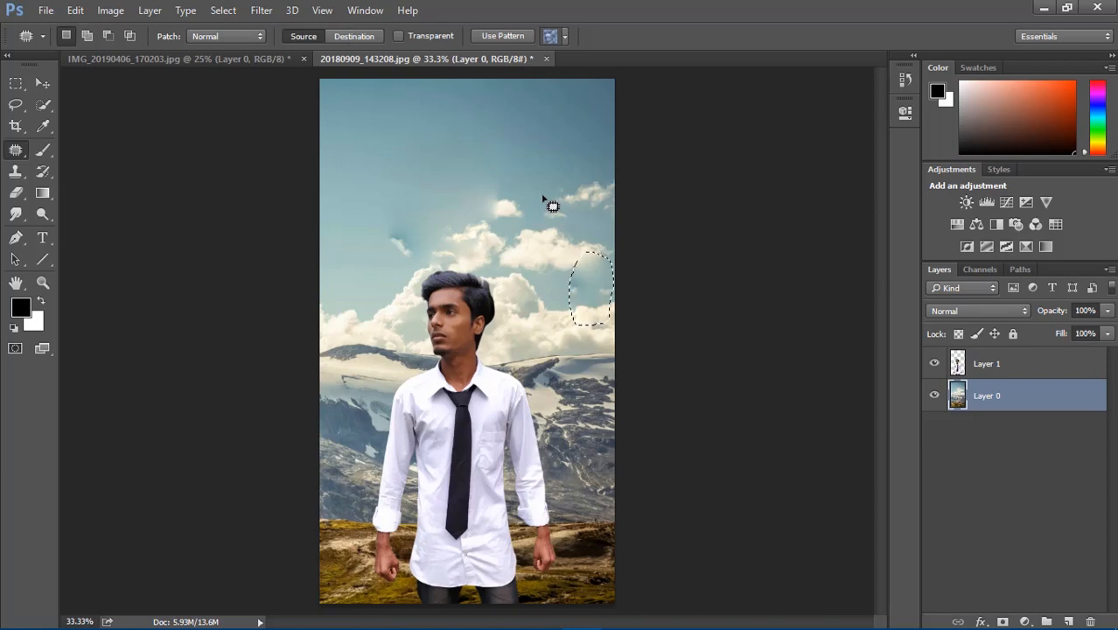
pyautogui.hotkey('ctrl', 'd')
# Step: Start opening another file and choose pubg.png in the PUBG folder on the Desktop
pyautogui.click(46, 10)
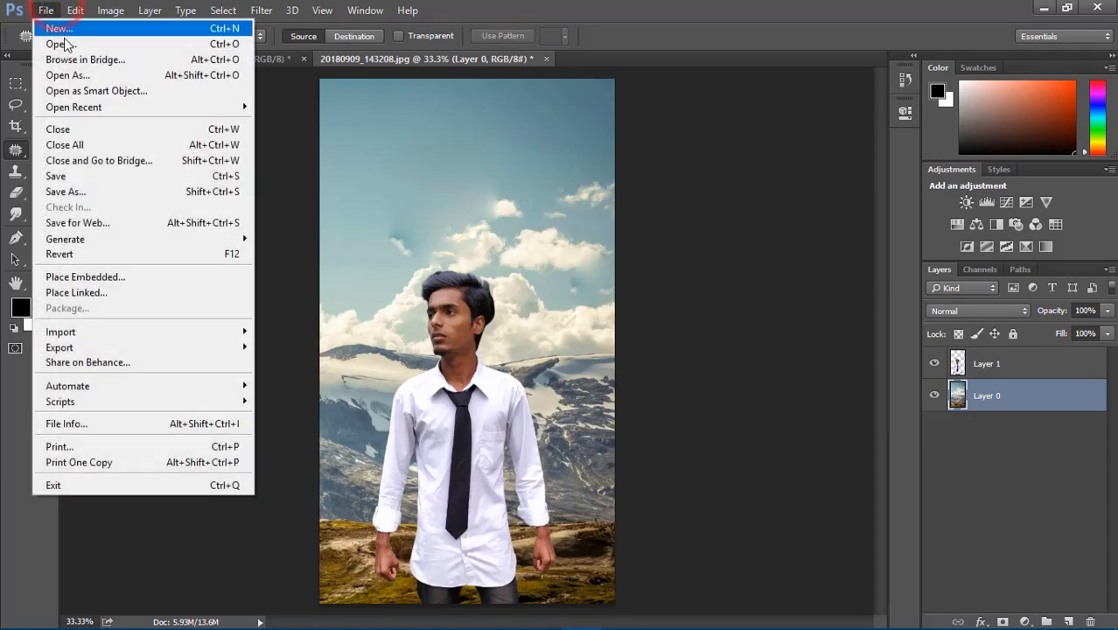
pyautogui.click(62, 41)
pyautogui.click(67, 114)
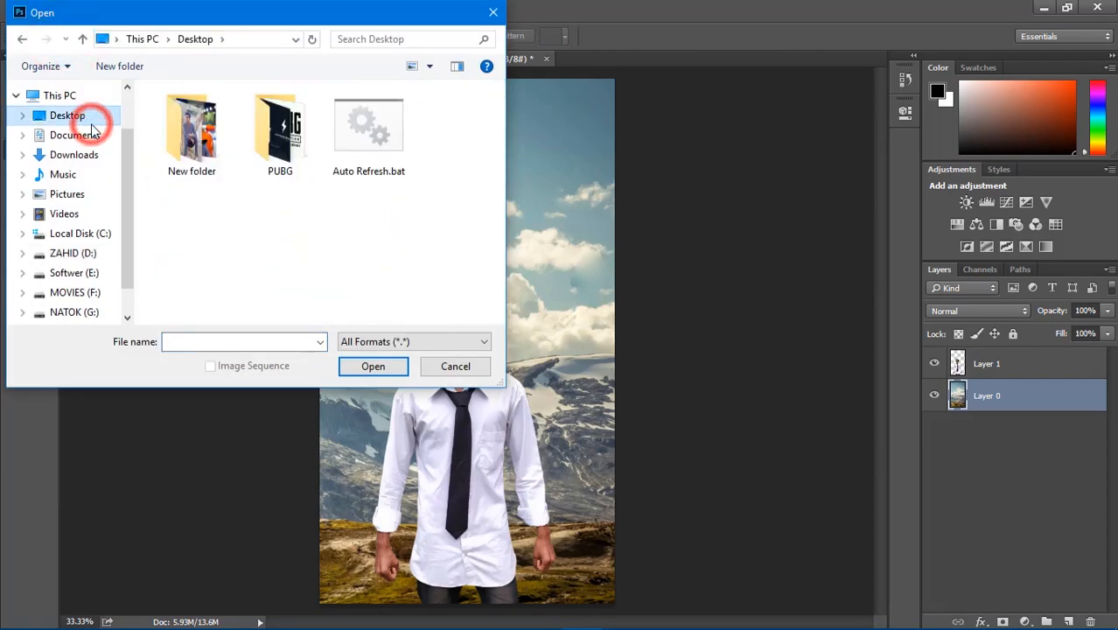
pyautogui.doubleClick(278, 132)
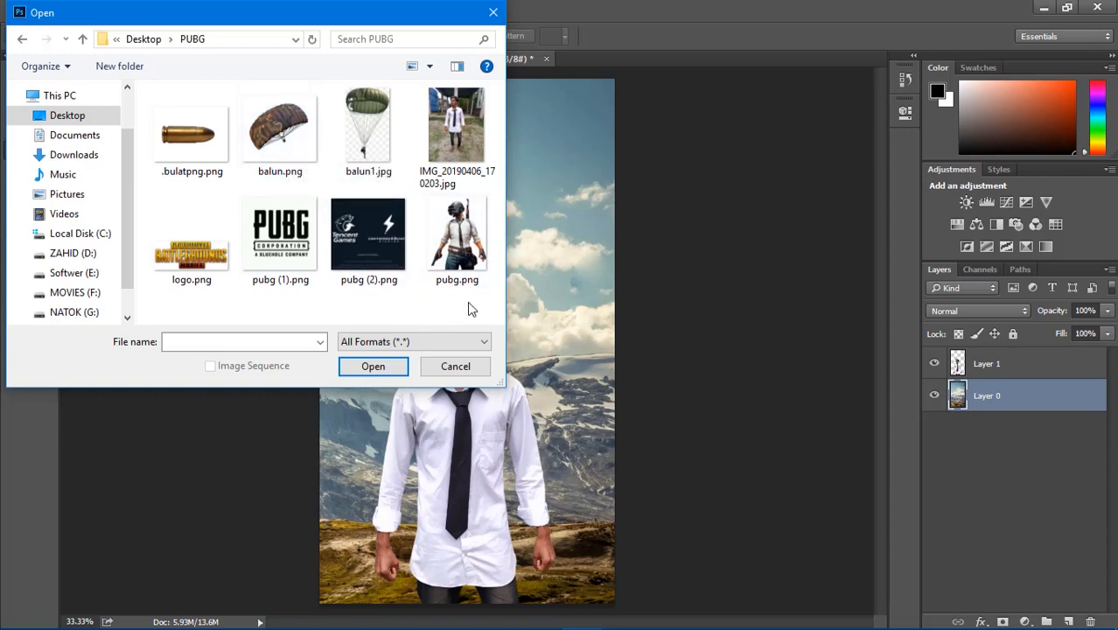
pyautogui.click(462, 259)
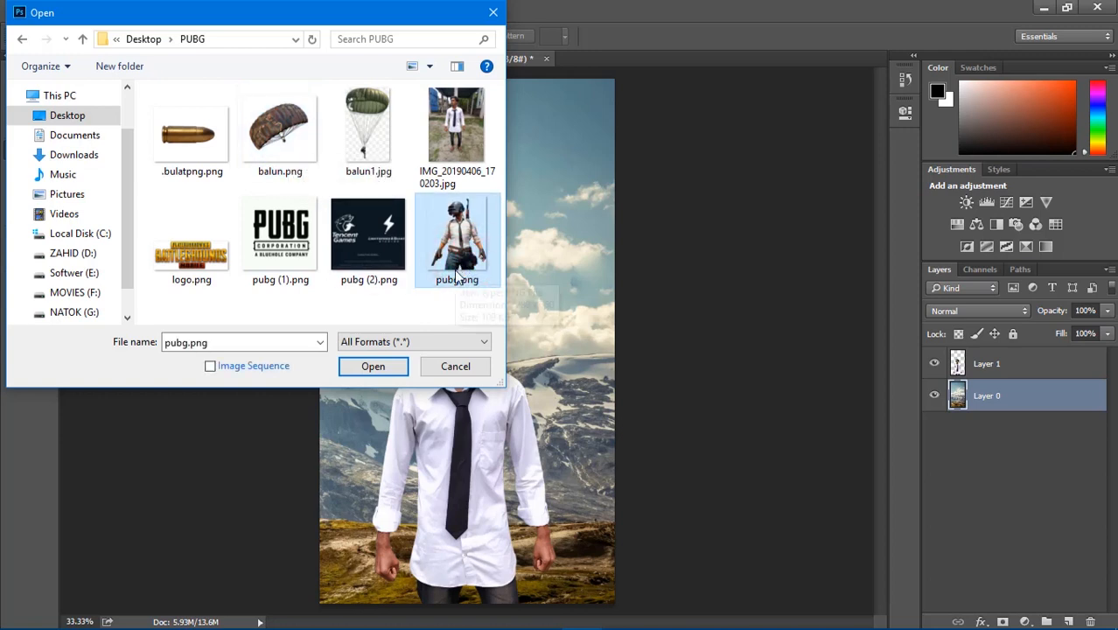
pyautogui.keyDown('ctrl'); pyautogui.click(368, 262); pyautogui.keyUp('ctrl')
pyautogui.keyDown('ctrl'); pyautogui.click(278, 264); pyautogui.keyUp('ctrl')
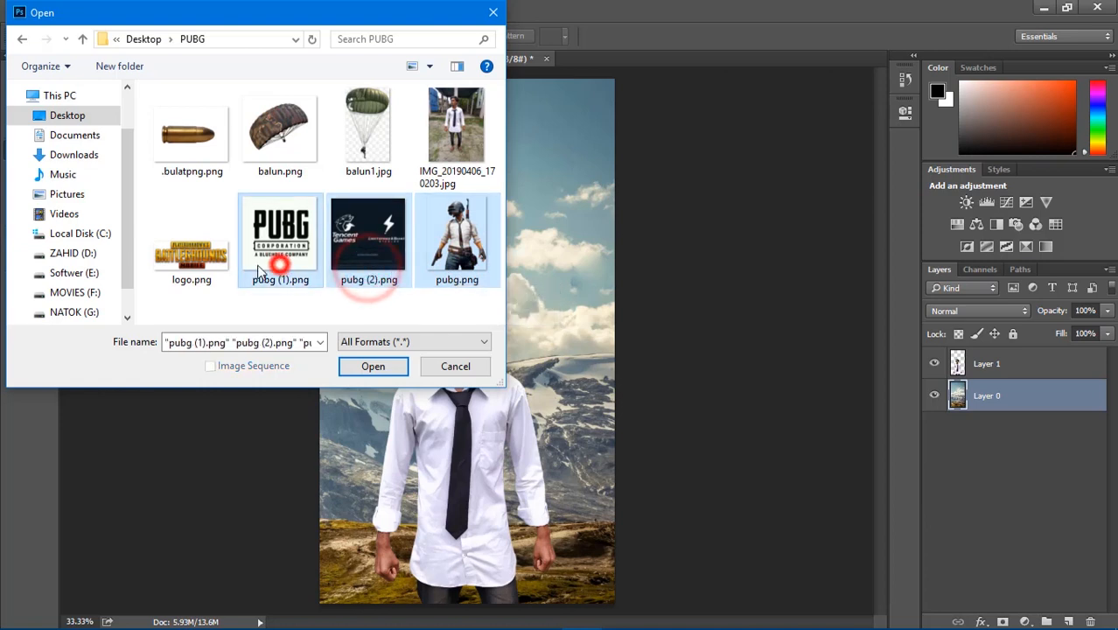
pyautogui.keyDown('ctrl'); pyautogui.click(185, 261); pyautogui.keyUp('ctrl')
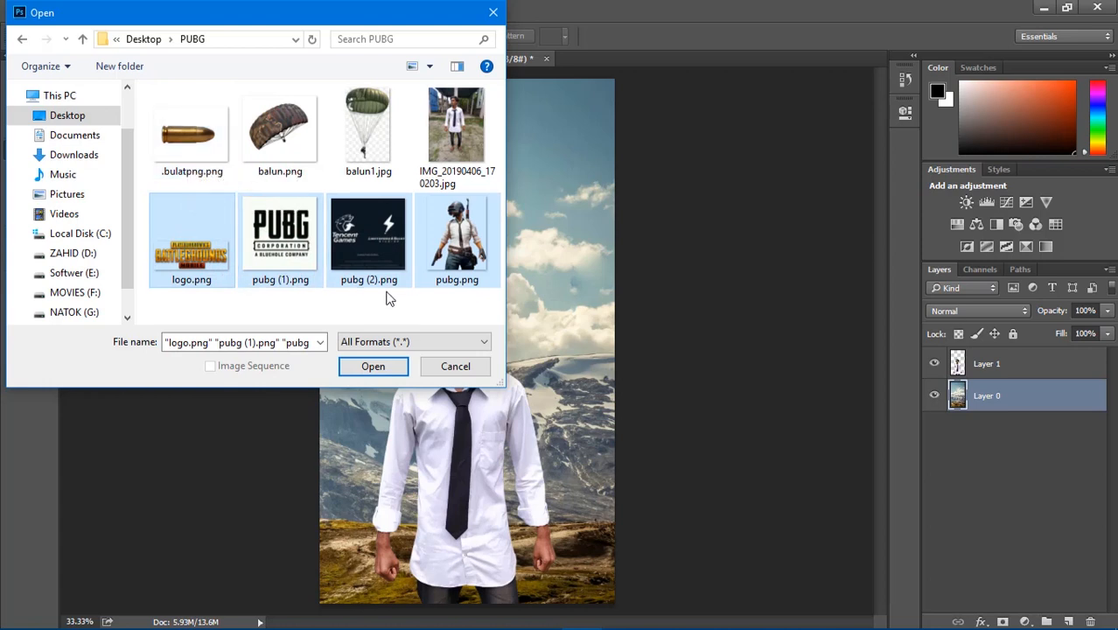
pyautogui.keyDown('ctrl'); pyautogui.click(373, 254); pyautogui.keyUp('ctrl')
pyautogui.keyDown('ctrl'); pyautogui.click(296, 238); pyautogui.keyUp('ctrl')
pyautogui.keyDown('ctrl'); pyautogui.click(224, 233); pyautogui.keyUp('ctrl')
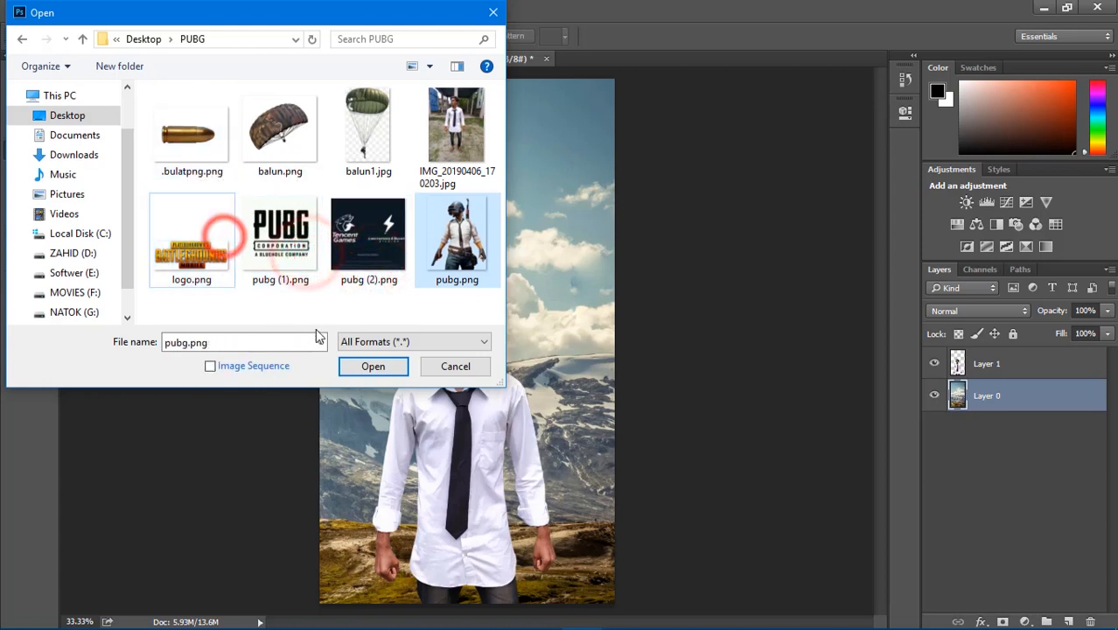
# Step: Open pubg.png and copy its helmeted character into the 20180909_143208.jpg composition
pyautogui.click(390, 367)
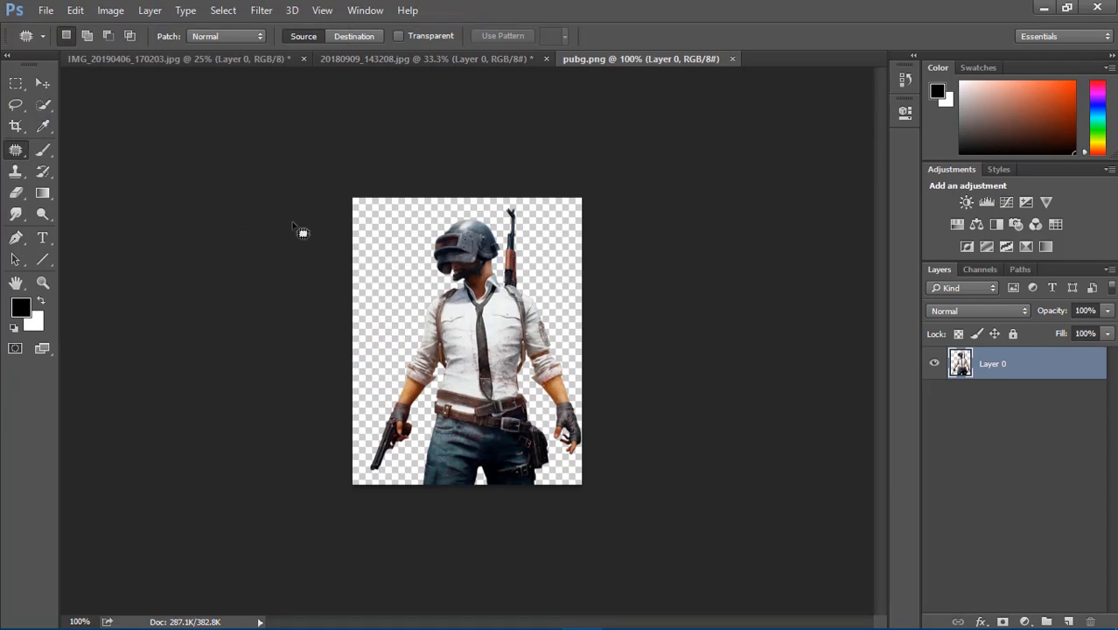
pyautogui.click(43, 83)
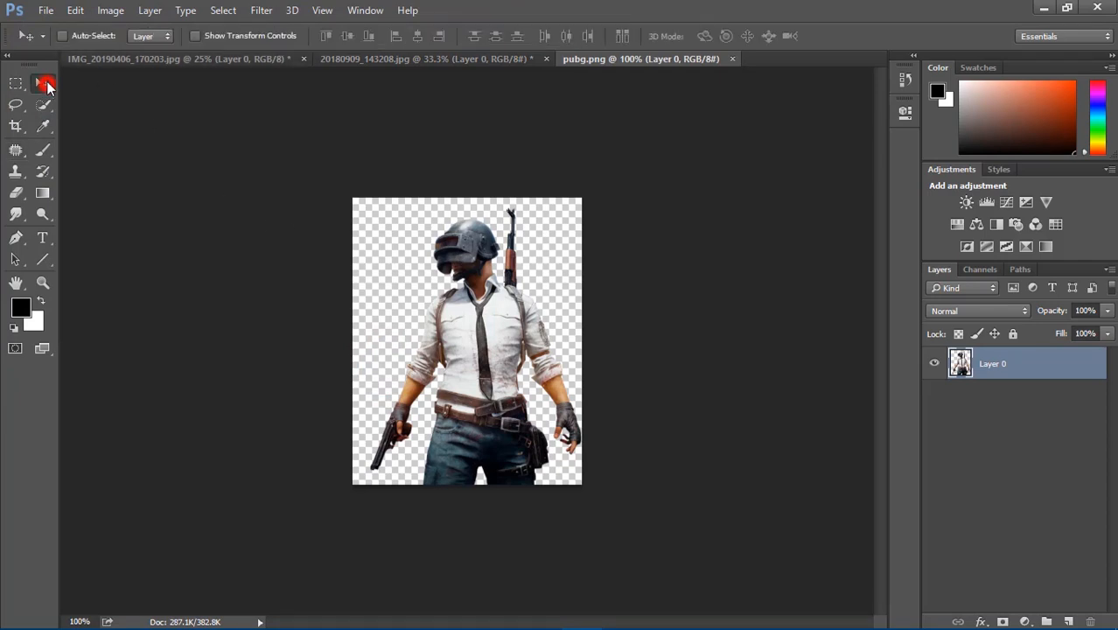
pyautogui.moveTo(494, 312); pyautogui.dragTo(446, 159)
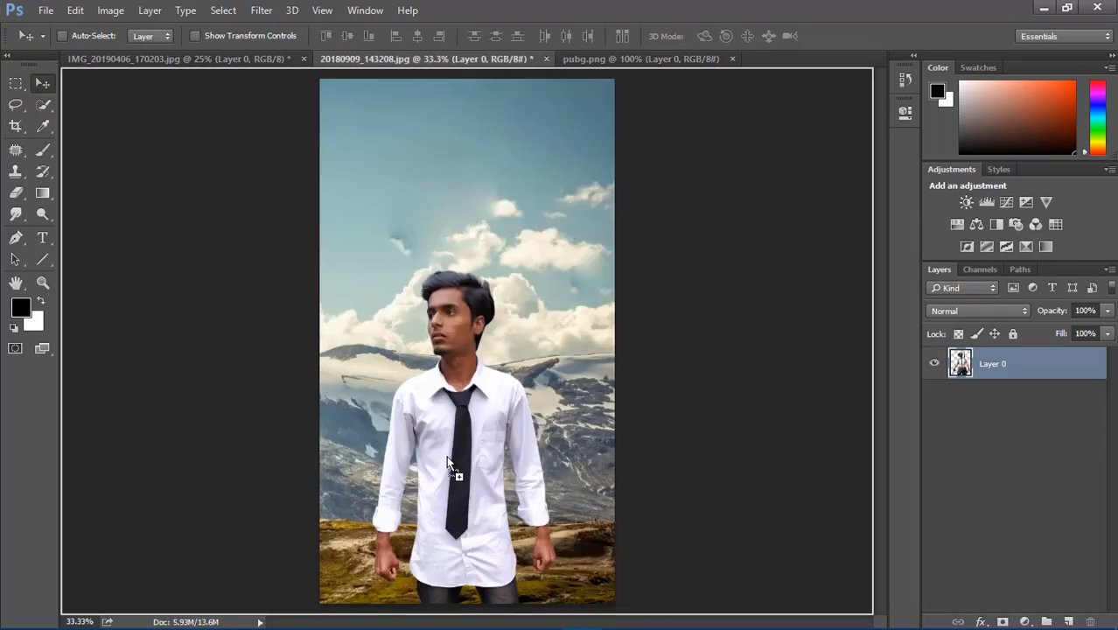
pyautogui.moveTo(447, 464); pyautogui.dragTo(448, 464)
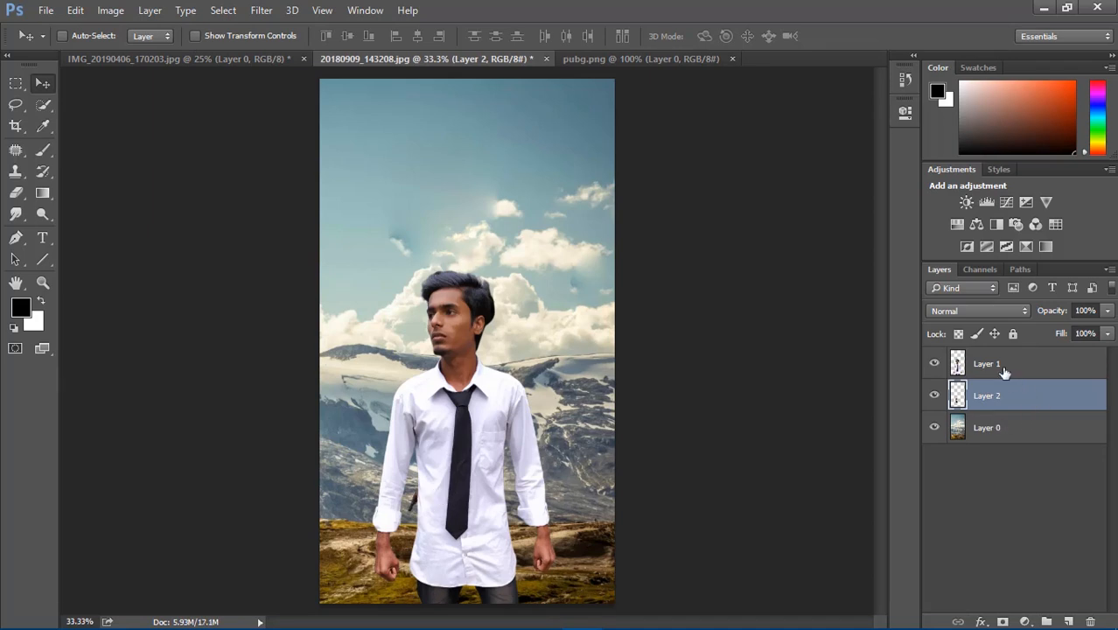
# Step: Place the character's layer above the man's layer and shift the character up onto his chest
pyautogui.moveTo(998, 394); pyautogui.dragTo(986, 346)
pyautogui.moveTo(994, 404); pyautogui.dragTo(986, 355)
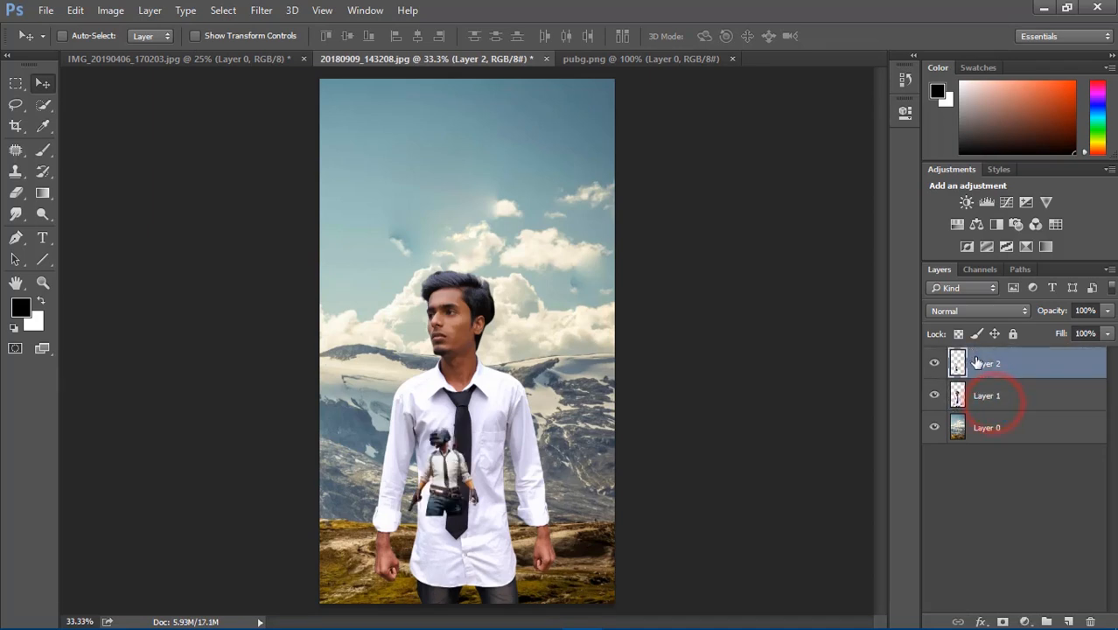
pyautogui.moveTo(450, 482); pyautogui.dragTo(453, 412)
# Step: Scale the helmeted character to about 322% and position it over the man so its trousers reach the image's bottom edge
pyautogui.hotkey('ctrl', 't')
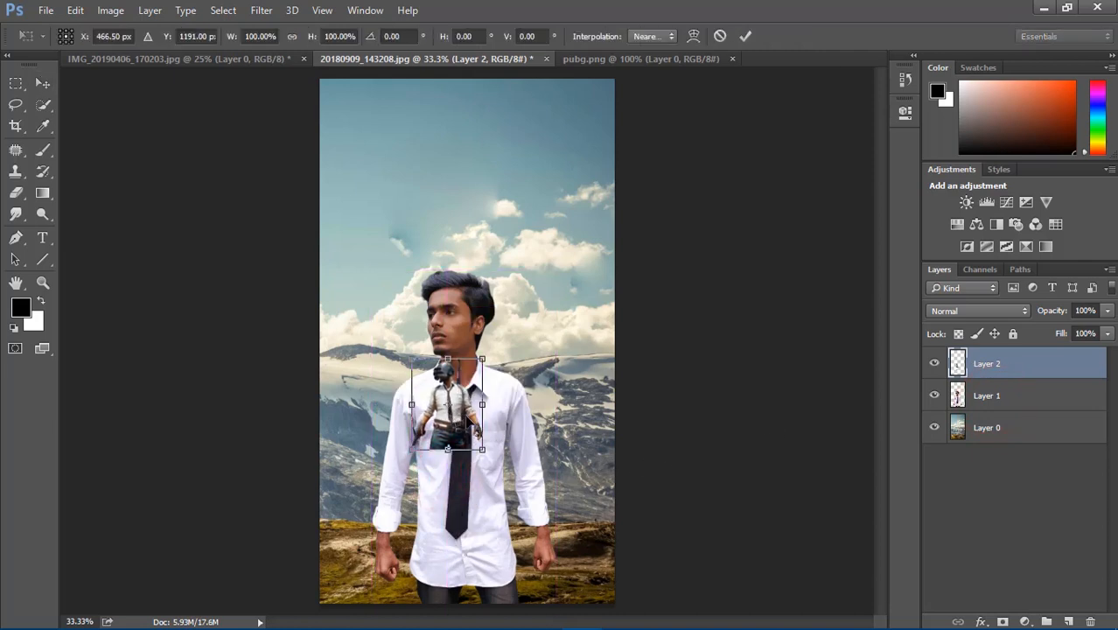
pyautogui.moveTo(484, 451); pyautogui.dragTo(603, 603)
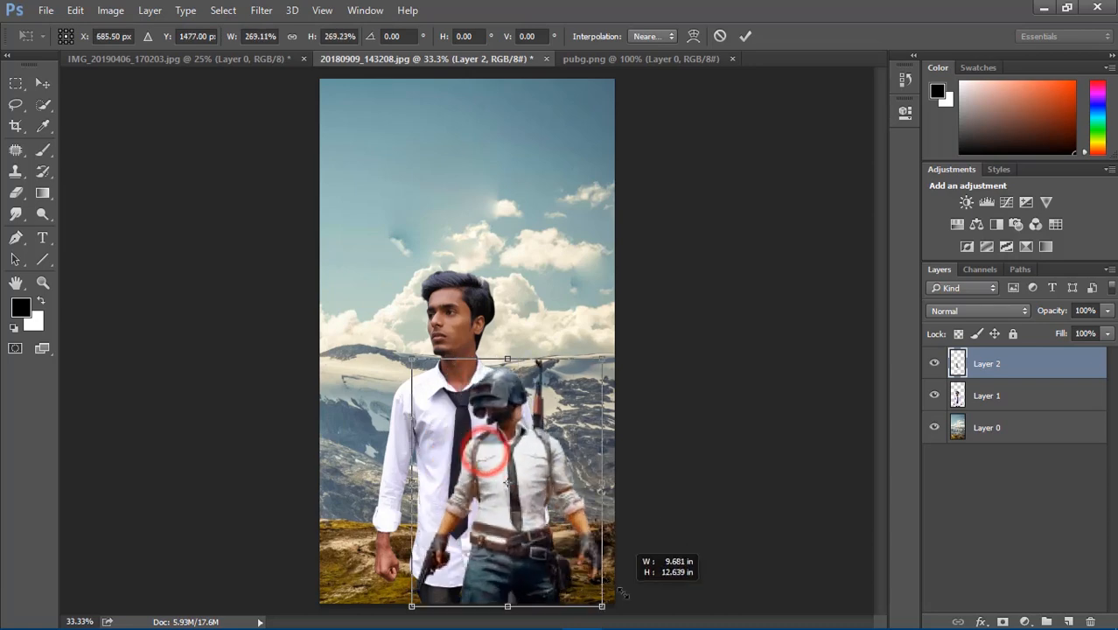
pyautogui.moveTo(499, 468); pyautogui.dragTo(474, 426)
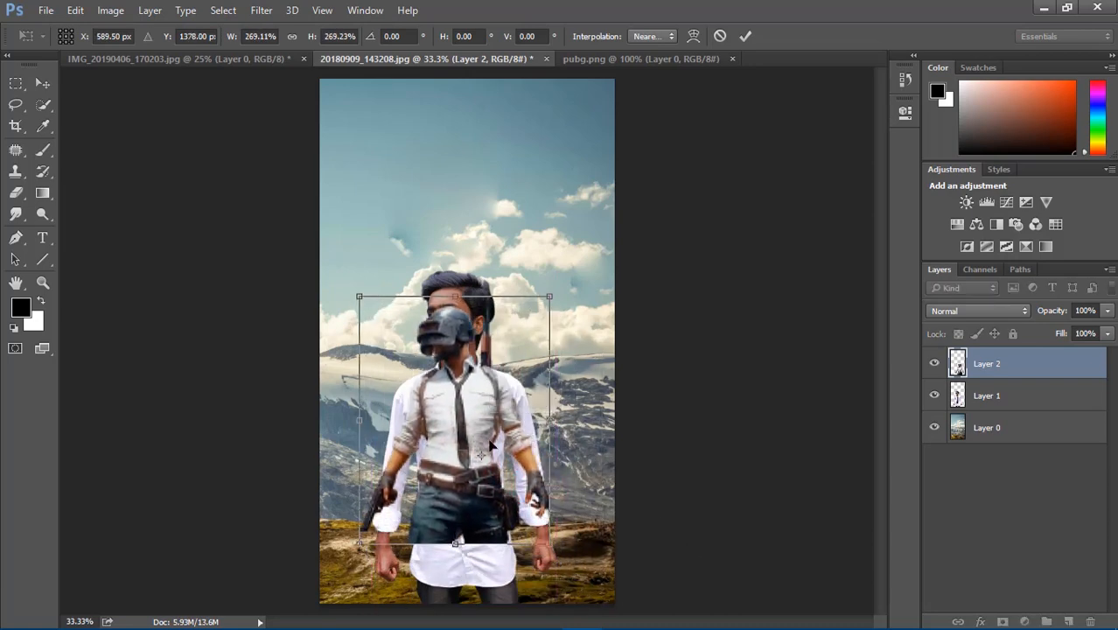
pyautogui.moveTo(549, 542); pyautogui.dragTo(588, 593)
pyautogui.moveTo(485, 424); pyautogui.dragTo(468, 409)
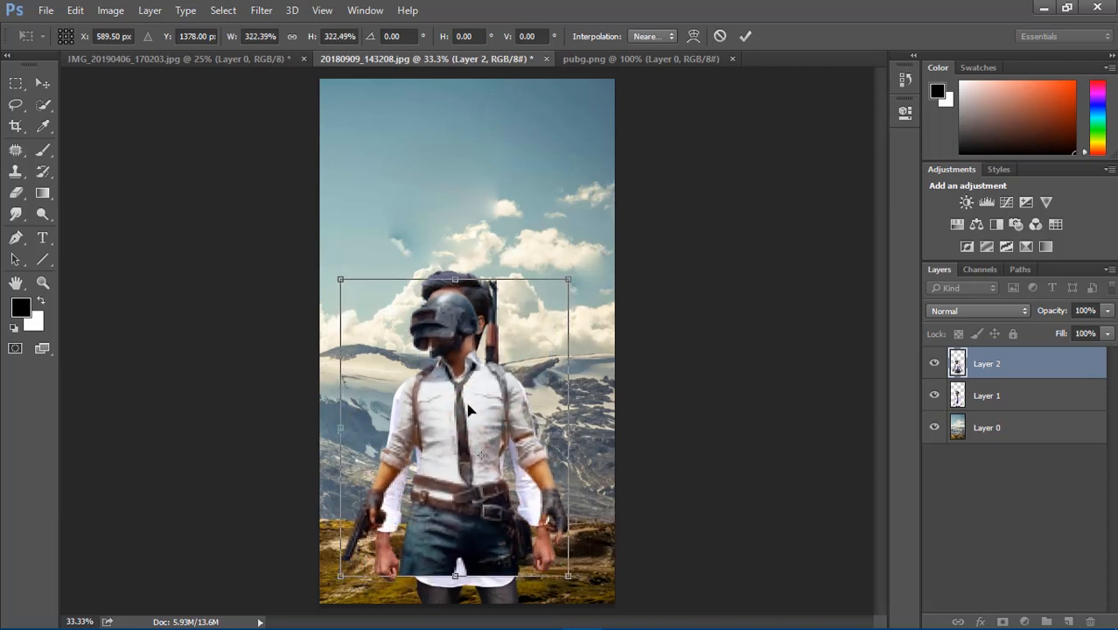
pyautogui.click(745, 35)
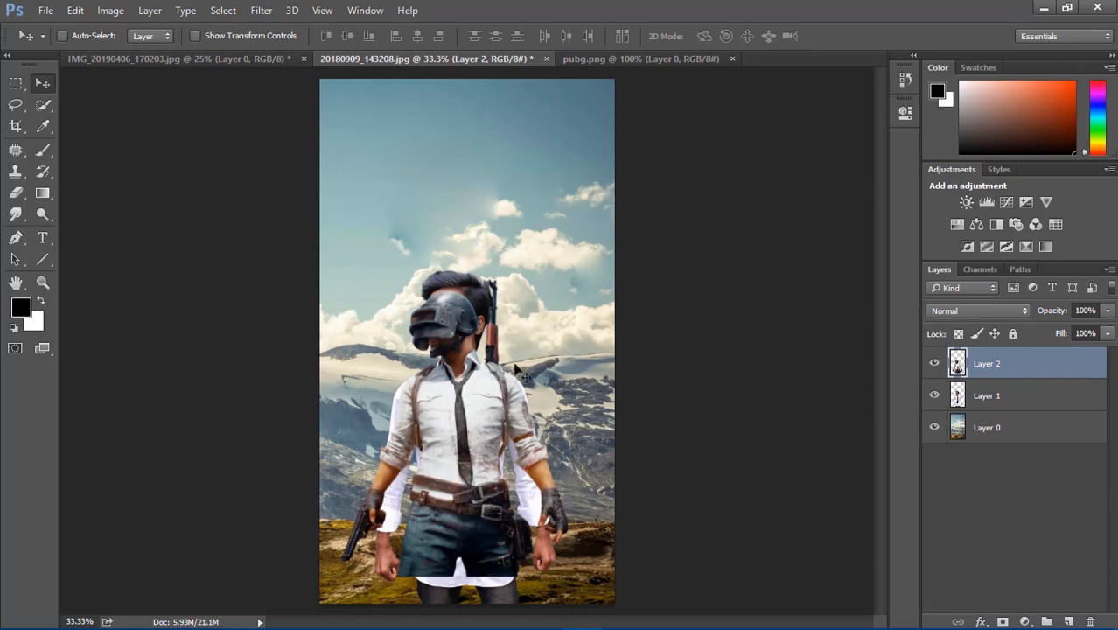
pyautogui.moveTo(485, 409); pyautogui.dragTo(486, 438)
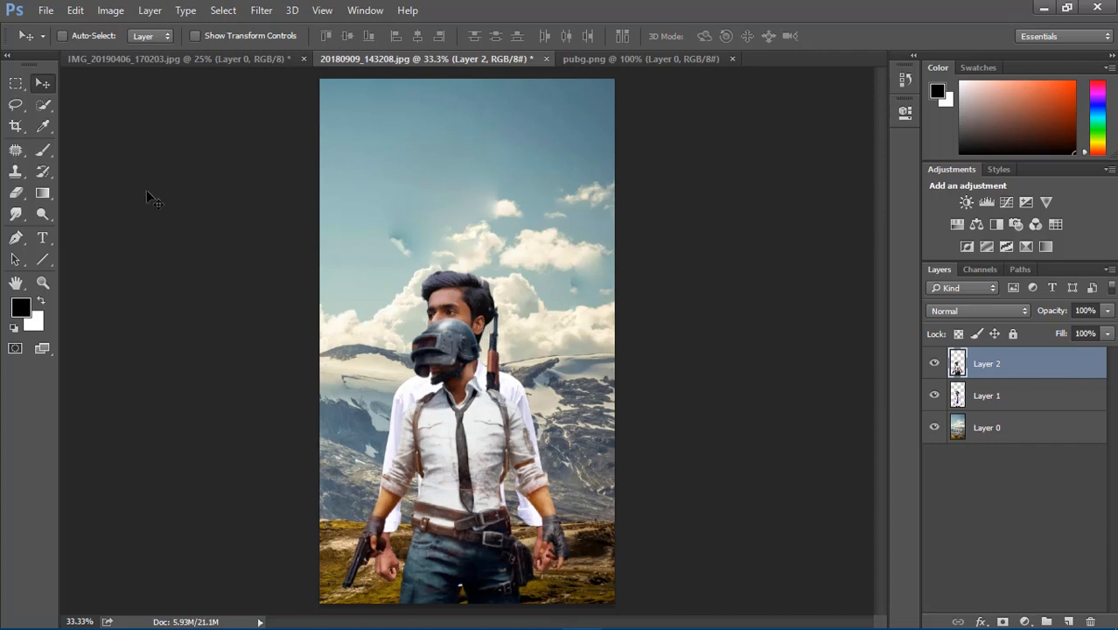
# Step: With the Eraser at 100% flow and size 175, erase the character's helmet, rifle, torso and arms, keeping the belts and trousers
pyautogui.click(14, 194)
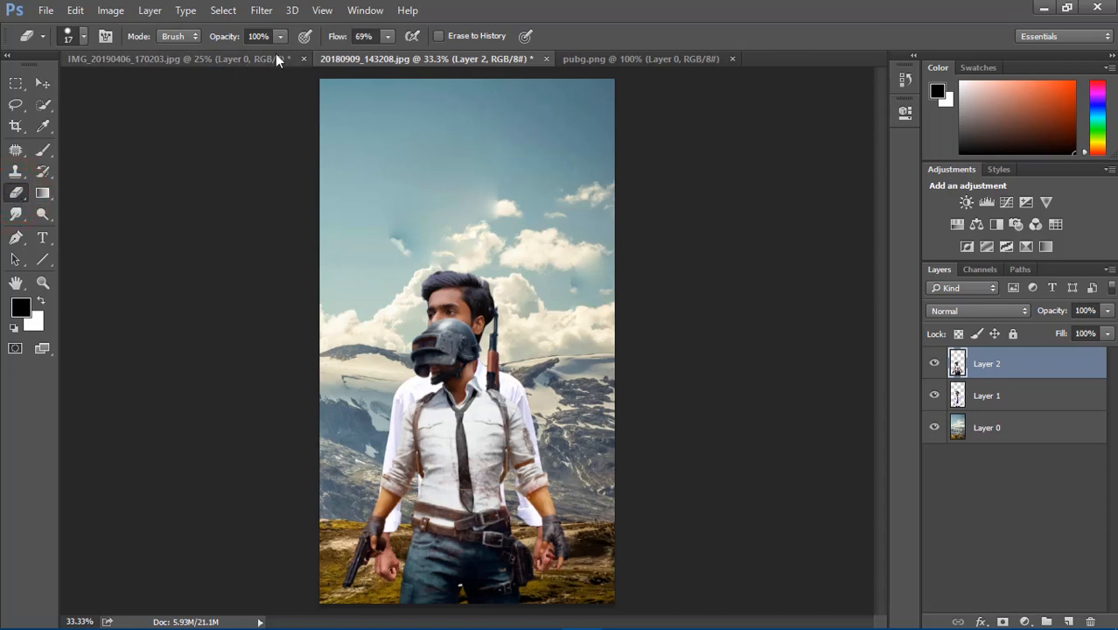
pyautogui.click(387, 38)
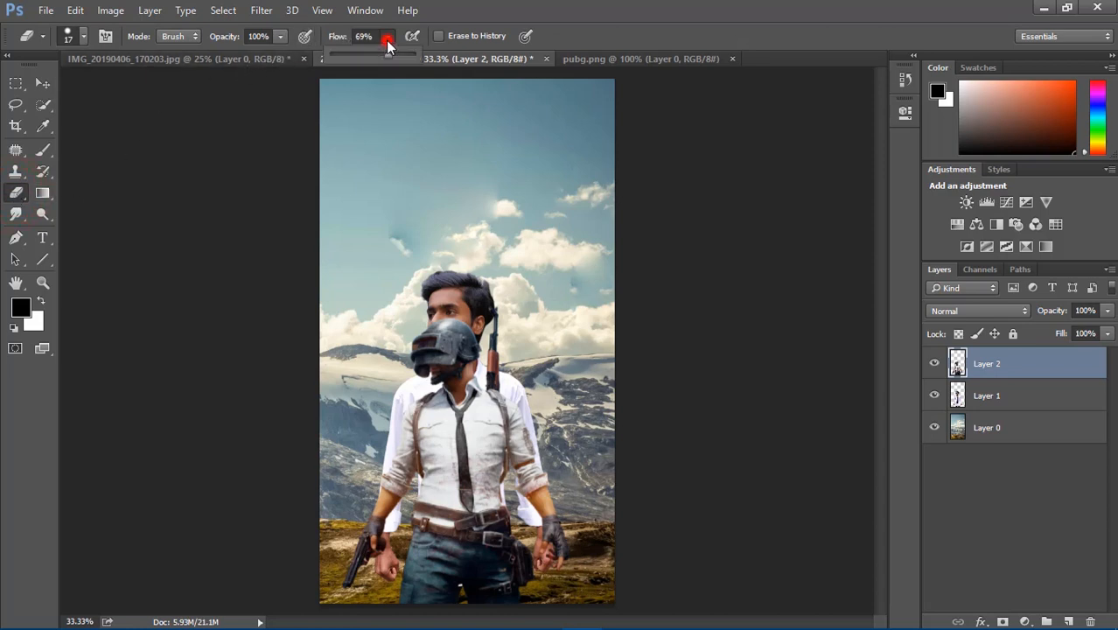
pyautogui.moveTo(390, 53); pyautogui.dragTo(416, 60)
pyautogui.press(']')
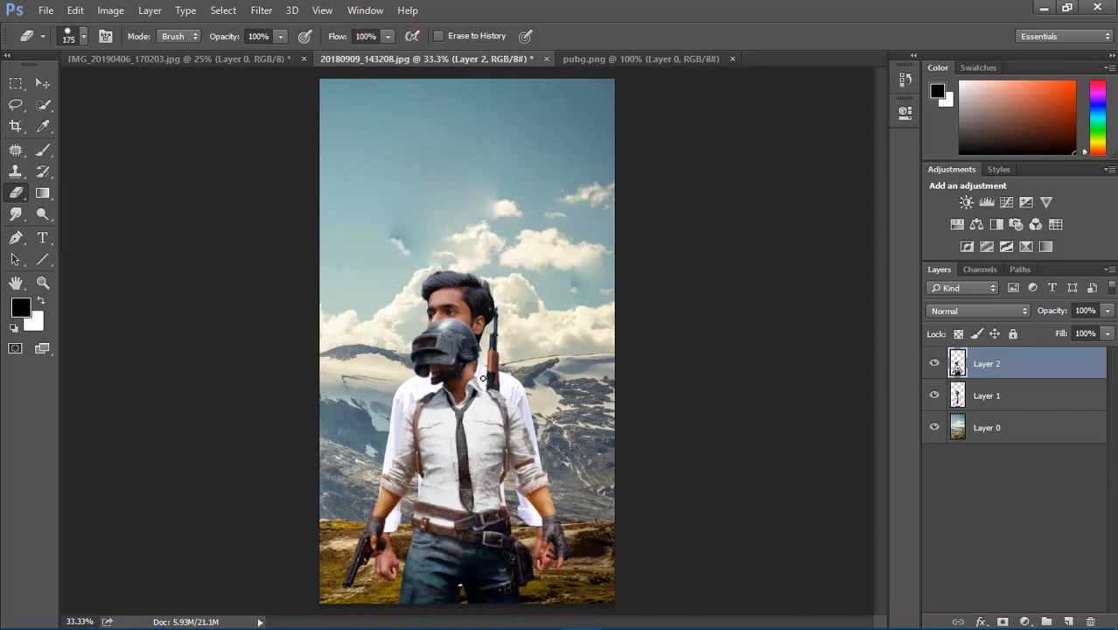
pyautogui.moveTo(482, 378)
pyautogui.mouseDown()
pyautogui.moveTo(426, 341)
pyautogui.moveTo(472, 368)
pyautogui.moveTo(405, 320)
pyautogui.moveTo(472, 339)
pyautogui.moveTo(478, 325)
pyautogui.moveTo(423, 326)
pyautogui.moveTo(481, 413)
pyautogui.moveTo(412, 418)
pyautogui.moveTo(461, 449)
pyautogui.moveTo(422, 443)
pyautogui.moveTo(485, 468)
pyautogui.moveTo(518, 429)
pyautogui.moveTo(555, 476)
pyautogui.moveTo(568, 547)
pyautogui.moveTo(540, 482)
pyautogui.moveTo(516, 466)
pyautogui.moveTo(467, 472)
pyautogui.moveTo(425, 459)
pyautogui.moveTo(403, 459)
pyautogui.moveTo(365, 539)
pyautogui.moveTo(350, 496)
pyautogui.moveTo(438, 444)
pyautogui.mouseUp()
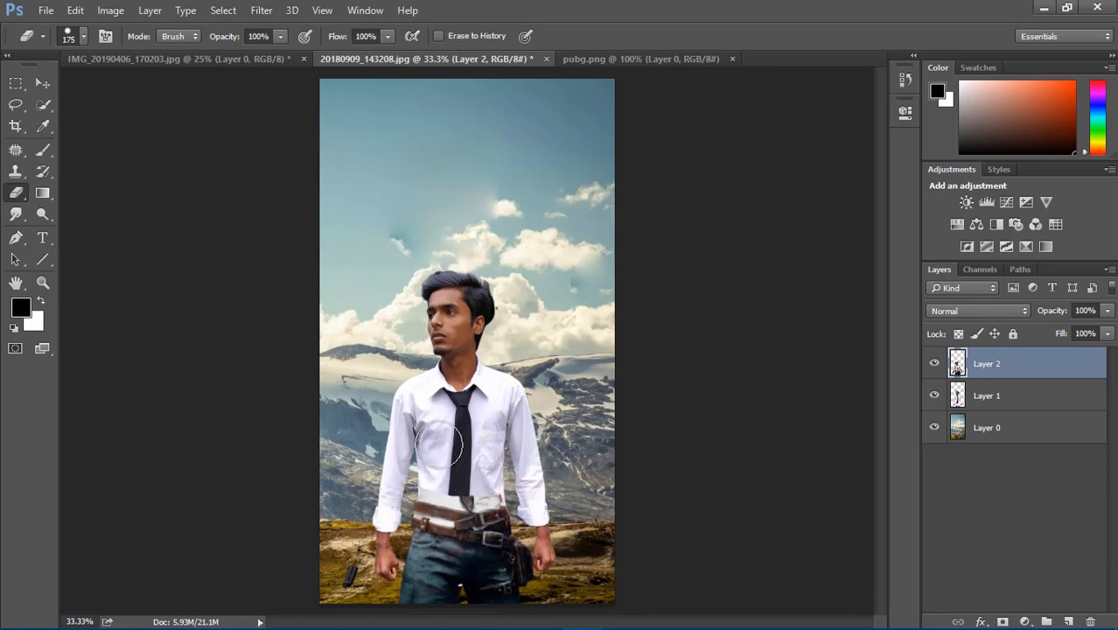
# Step: Erase the character's leftover shirt and tie above the belt so the man's own shirt and tie meet it
pyautogui.press('z')
pyautogui.click(461, 546)
pyautogui.press('e')
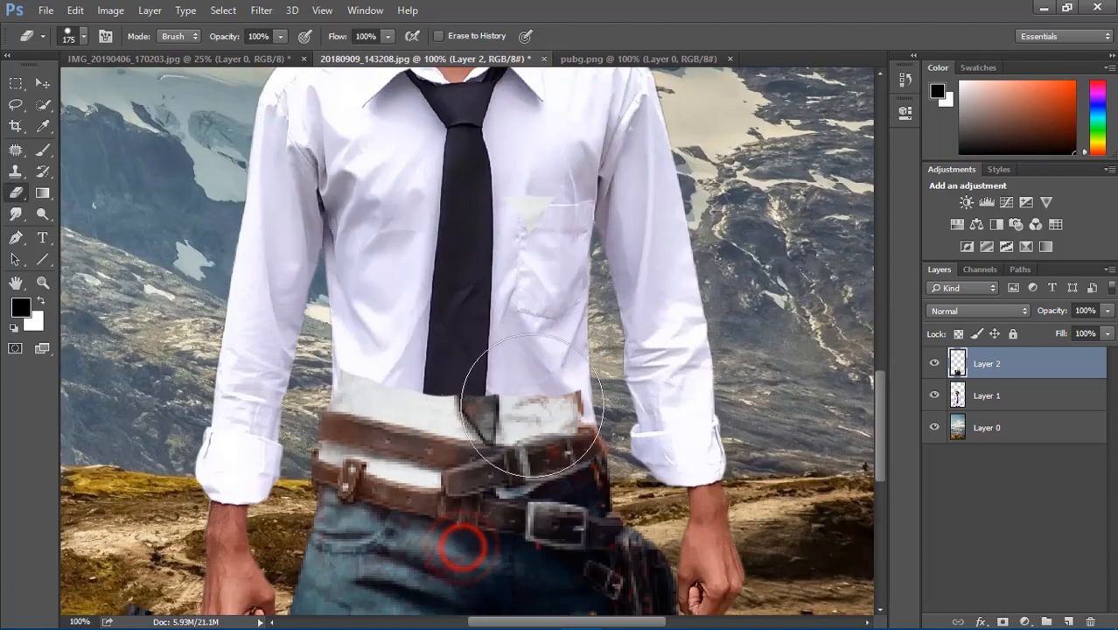
pyautogui.click(544, 362)
pyautogui.click(485, 365)
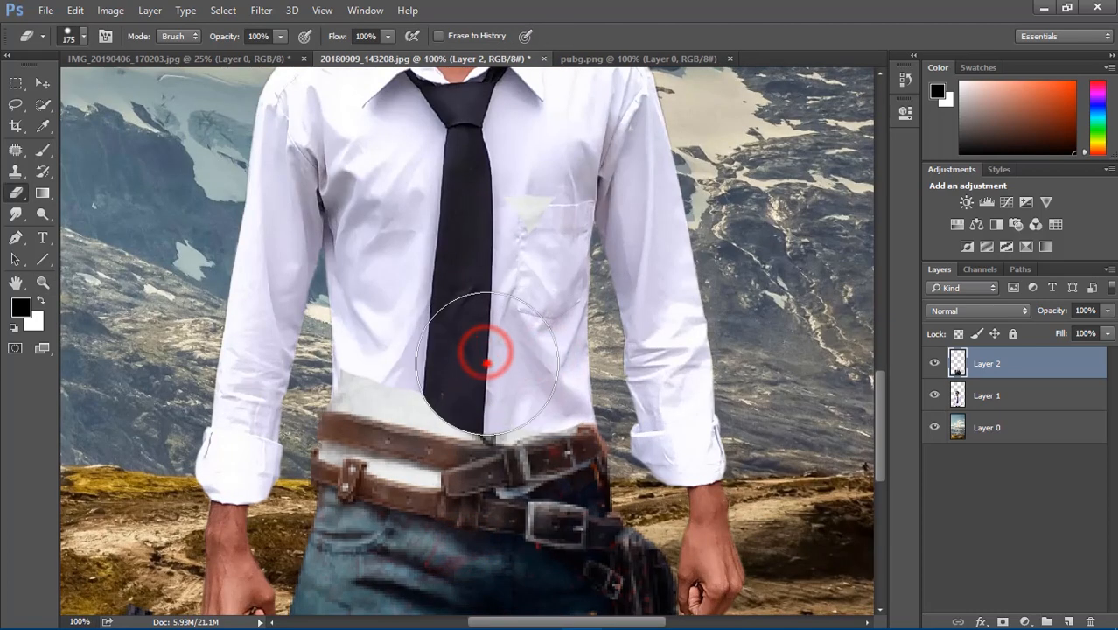
pyautogui.click(487, 368)
pyautogui.click(485, 372)
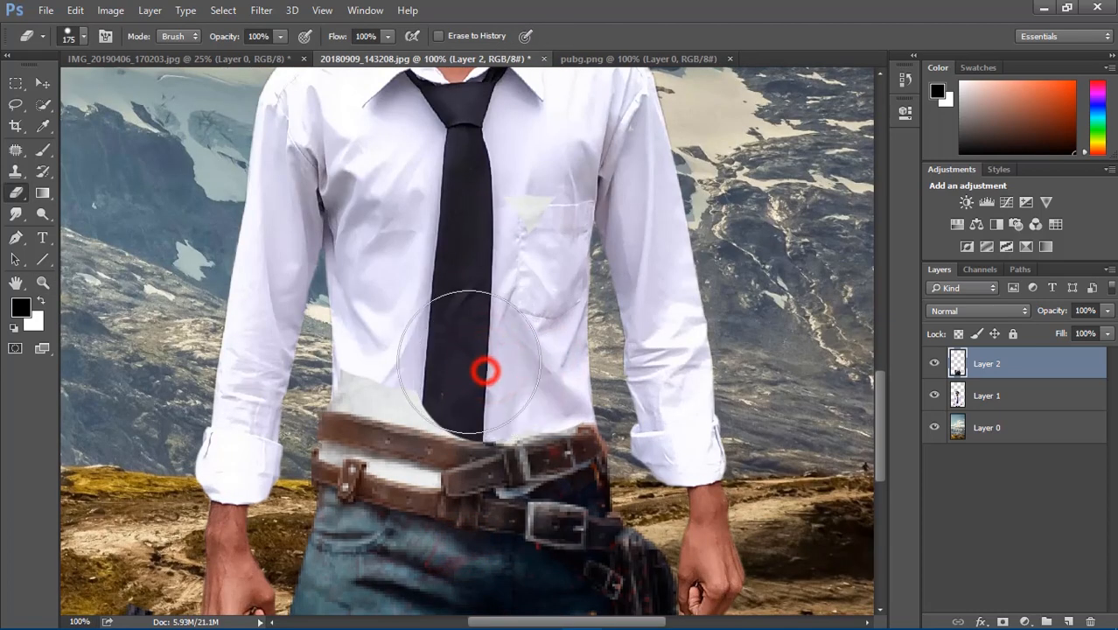
pyautogui.click(453, 363)
pyautogui.click(430, 357)
pyautogui.click(446, 362)
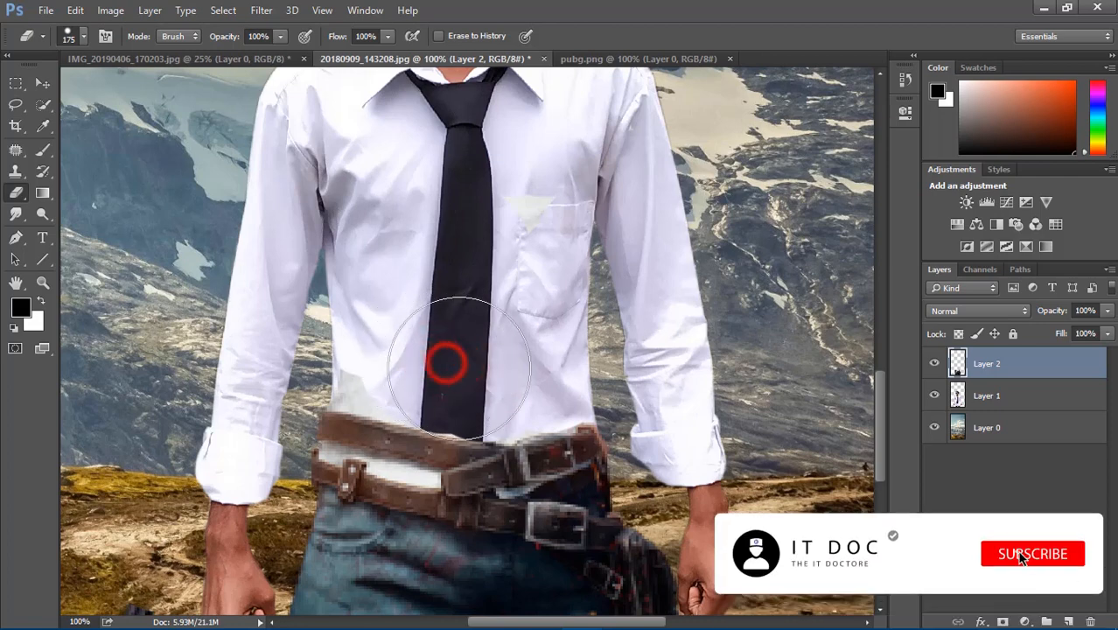
pyautogui.click(462, 363)
pyautogui.click(465, 367)
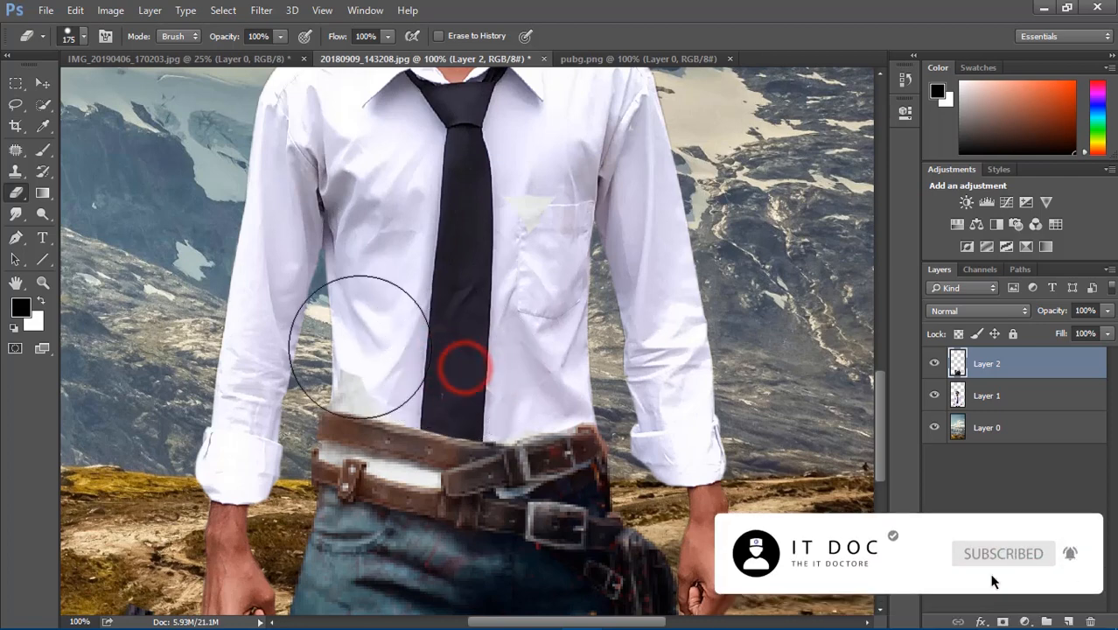
pyautogui.click(570, 356)
# Step: Erase the leftover pistol piece beside the man's fist on the trousers layer
pyautogui.scroll(-5, 516, 350)
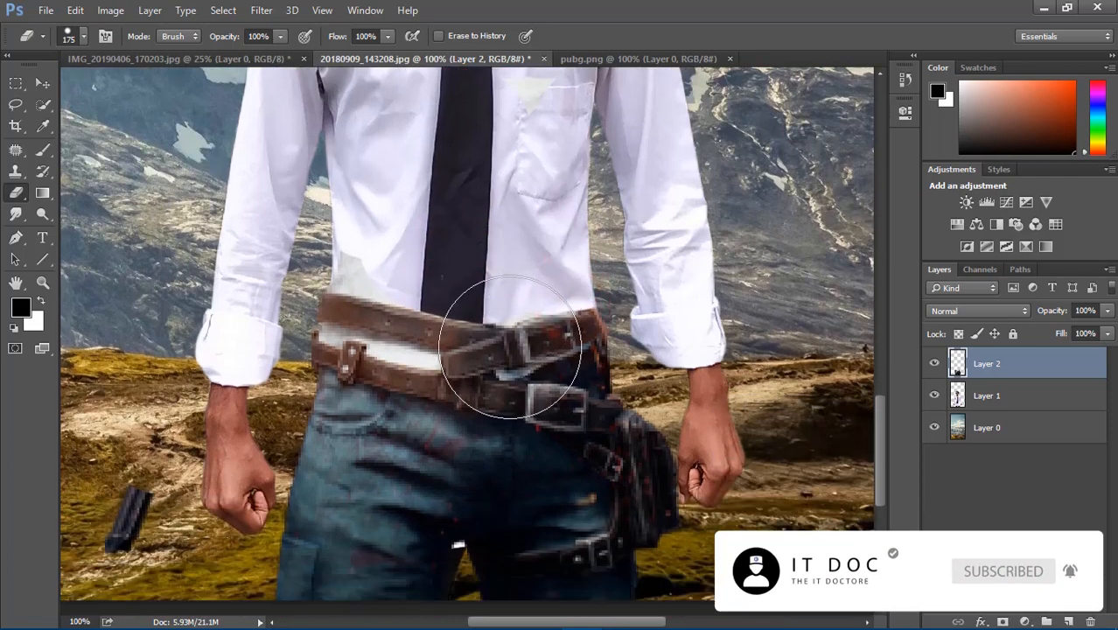
pyautogui.click(132, 422)
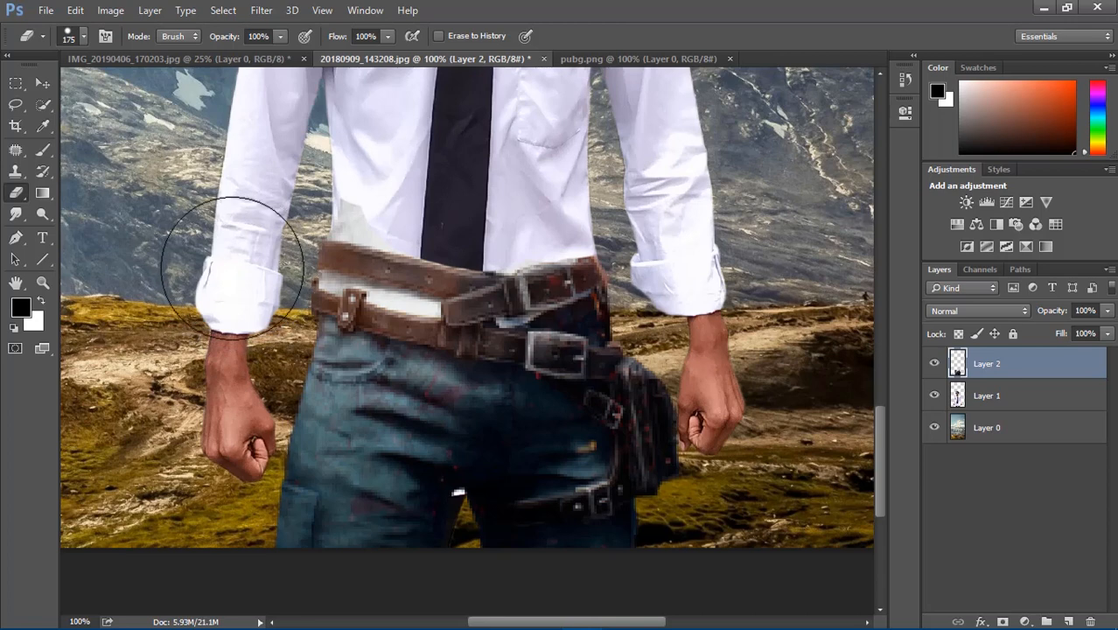
pyautogui.scroll(1, 612, 213)
pyautogui.scroll(5, 614, 213)
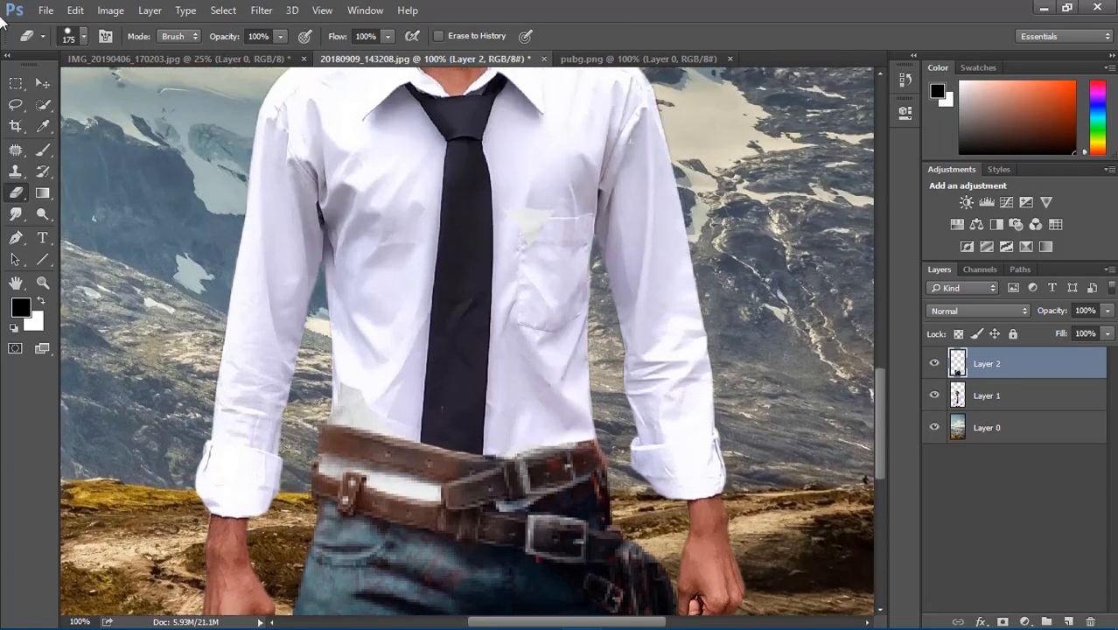
# Step: Shift the belts-and-trousers layer slightly down and sideways to line it up with the man's waist
pyautogui.click(42, 82)
pyautogui.scroll(-5, 514, 404)
pyautogui.moveTo(515, 404); pyautogui.dragTo(518, 418)
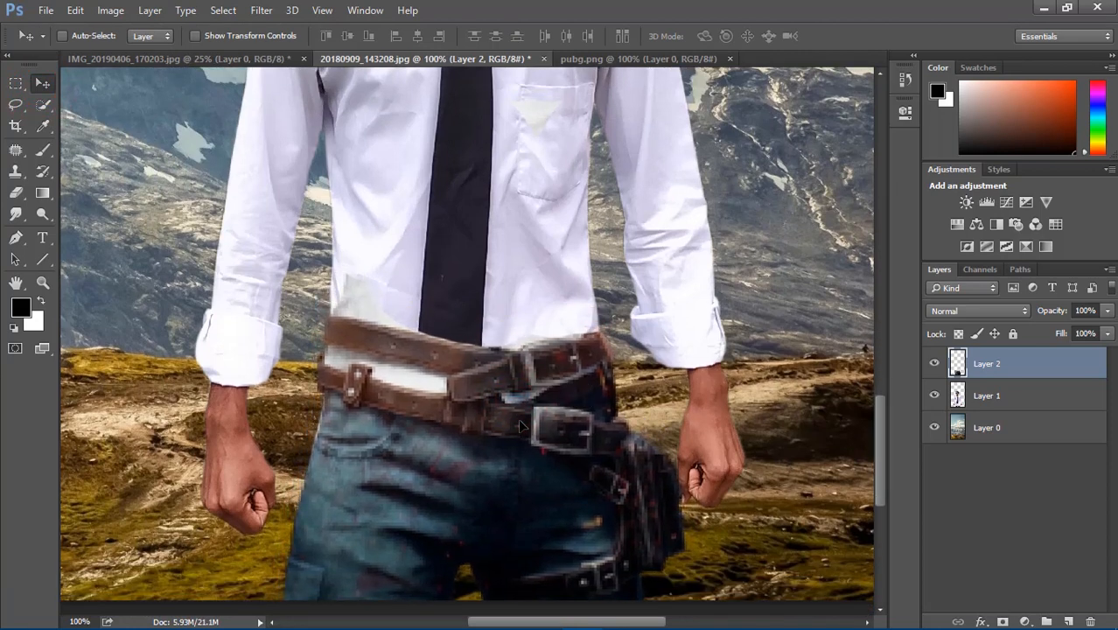
pyautogui.hotkey('ctrl', '0')
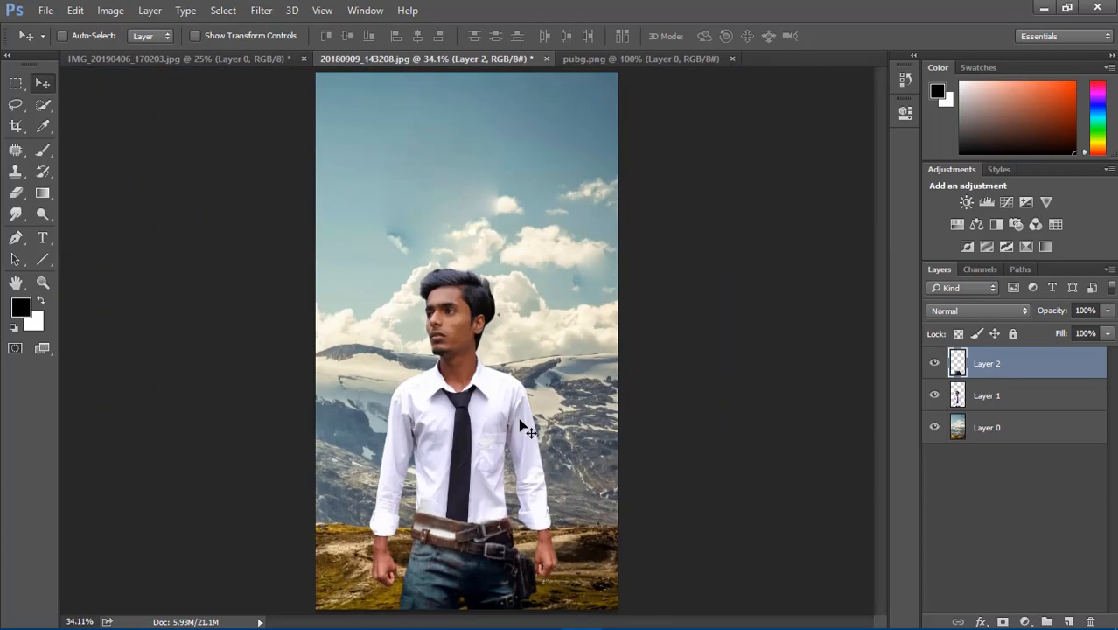
# Step: Copy the character from pubg.png into the composition again as a new layer over the man's chest
pyautogui.click(591, 57)
pyautogui.moveTo(486, 348); pyautogui.dragTo(479, 371)
pyautogui.moveTo(465, 418); pyautogui.dragTo(467, 393)
# Step: Enlarge the second character copy and position it over the man so its harness straps fall on his shoulders
pyautogui.hotkey('ctrl', 't')
pyautogui.moveTo(498, 338); pyautogui.dragTo(620, 181)
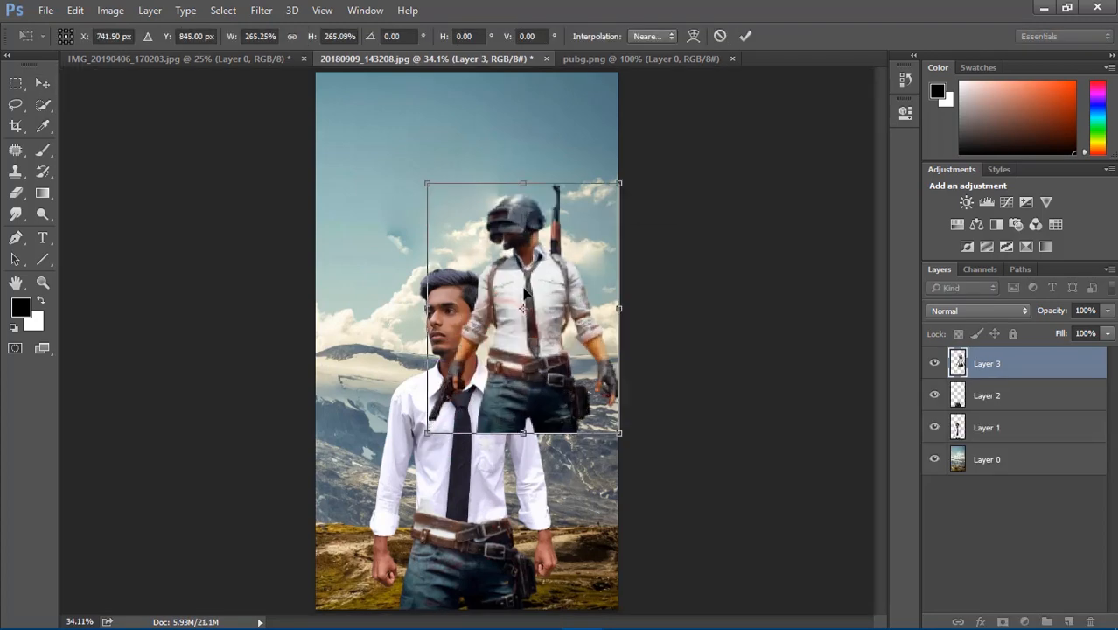
pyautogui.moveTo(520, 287); pyautogui.dragTo(450, 418)
pyautogui.moveTo(549, 312); pyautogui.dragTo(576, 276)
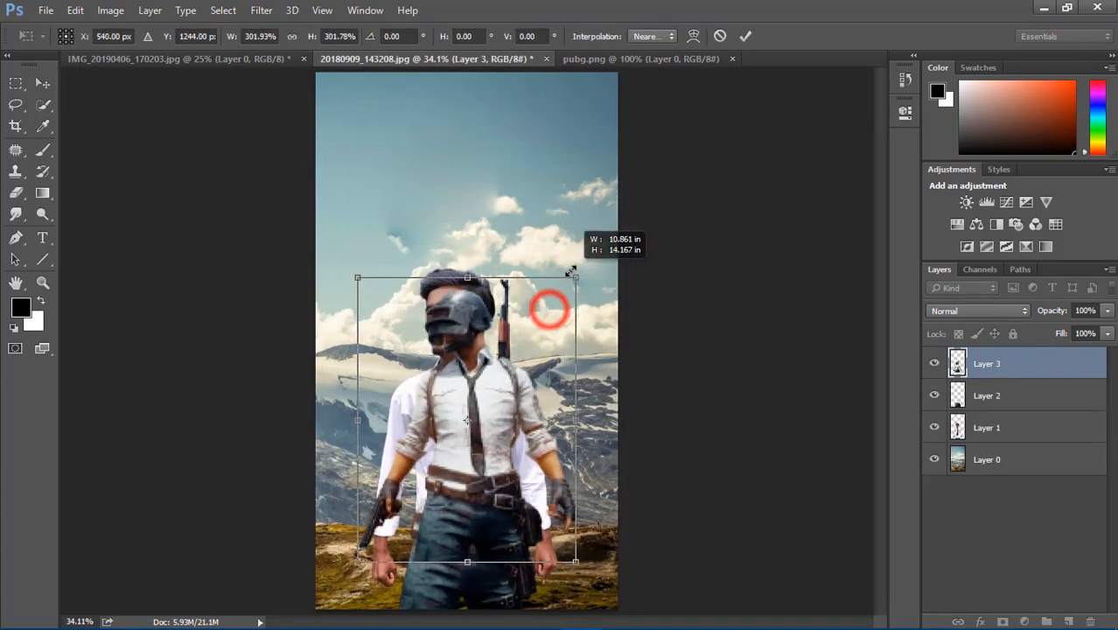
pyautogui.moveTo(494, 386); pyautogui.dragTo(483, 395)
pyautogui.moveTo(565, 286); pyautogui.dragTo(610, 229)
pyautogui.moveTo(514, 356); pyautogui.dragTo(490, 391)
pyautogui.click(745, 36)
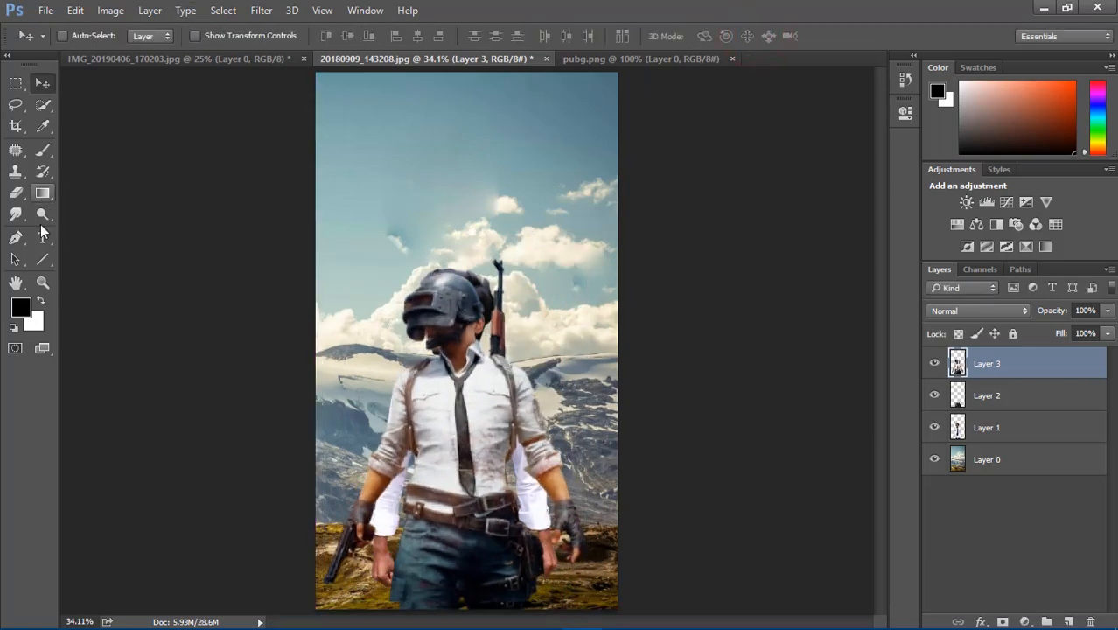
# Step: Erase the second copy's helmet, central torso, trousers and arms, keeping the harness straps on both shoulders
pyautogui.click(24, 193)
pyautogui.moveTo(411, 431)
pyautogui.mouseDown()
pyautogui.moveTo(464, 432)
pyautogui.moveTo(451, 485)
pyautogui.moveTo(414, 515)
pyautogui.moveTo(412, 565)
pyautogui.moveTo(470, 518)
pyautogui.moveTo(512, 530)
pyautogui.moveTo(534, 554)
pyautogui.moveTo(574, 541)
pyautogui.moveTo(548, 378)
pyautogui.moveTo(488, 506)
pyautogui.mouseUp()
pyautogui.moveTo(473, 425); pyautogui.dragTo(437, 306)
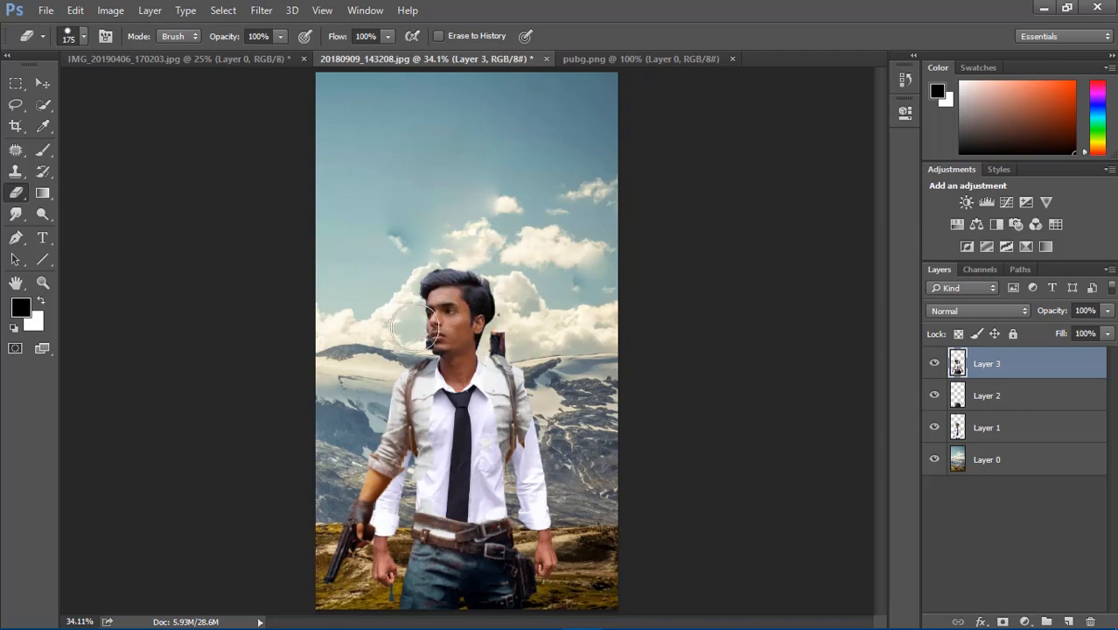
pyautogui.moveTo(339, 402); pyautogui.dragTo(371, 442)
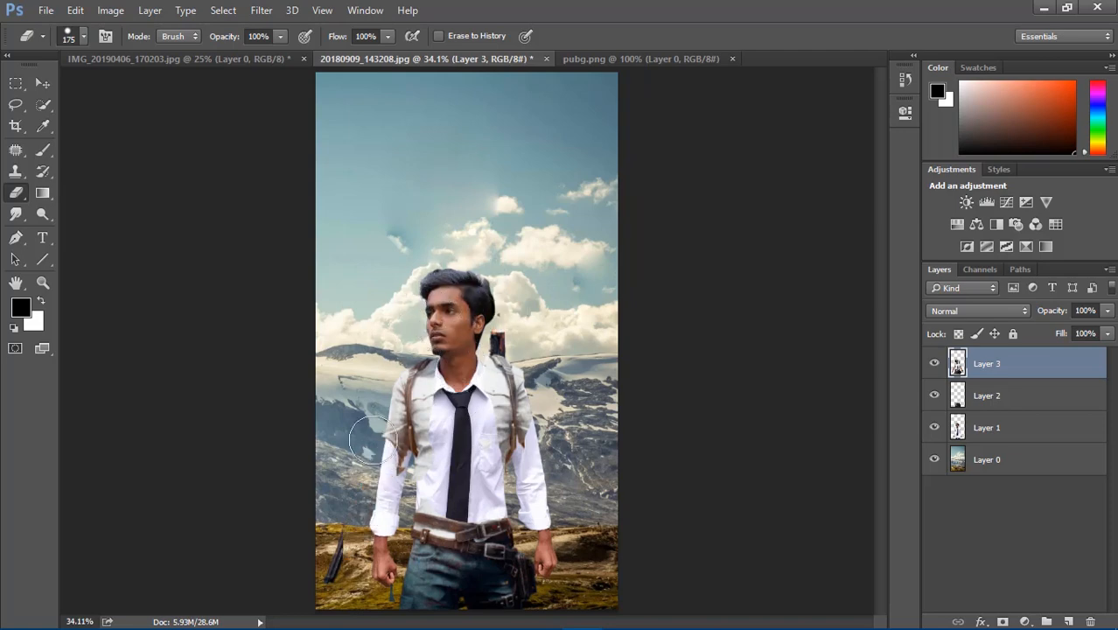
# Step: With the Eraser at size 70 and 57% flow, remove the rifle remnant and character's shirt around the strap on the chest-pocket side
pyautogui.hotkey('ctrl', 'space')
pyautogui.keyDown('ctrl'); pyautogui.click(457, 474); pyautogui.keyUp('ctrl')
pyautogui.keyDown('ctrl'); pyautogui.click(454, 450); pyautogui.keyUp('ctrl')
pyautogui.keyDown('ctrl'); pyautogui.click(630, 362); pyautogui.keyUp('ctrl')
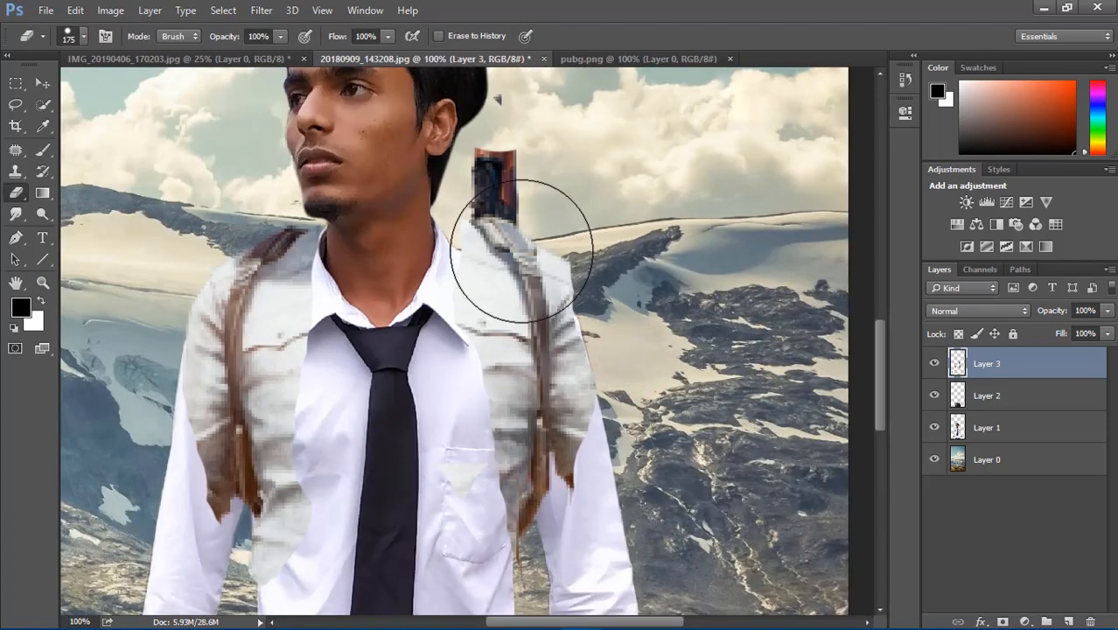
pyautogui.press('[')
pyautogui.press('[')
pyautogui.press('[')
pyautogui.press('[')
pyautogui.press('[')
pyautogui.press('[')
pyautogui.moveTo(372, 52); pyautogui.dragTo(354, 52)
pyautogui.moveTo(606, 332)
pyautogui.mouseDown()
pyautogui.moveTo(589, 511)
pyautogui.moveTo(602, 390)
pyautogui.mouseUp()
pyautogui.moveTo(465, 309)
pyautogui.mouseDown()
pyautogui.moveTo(495, 358)
pyautogui.moveTo(482, 432)
pyautogui.moveTo(493, 501)
pyautogui.moveTo(500, 442)
pyautogui.moveTo(486, 580)
pyautogui.mouseUp()
pyautogui.moveTo(587, 439)
pyautogui.mouseDown()
pyautogui.moveTo(589, 307)
pyautogui.moveTo(577, 482)
pyautogui.mouseUp()
pyautogui.moveTo(582, 259)
pyautogui.mouseDown()
pyautogui.moveTo(499, 166)
pyautogui.moveTo(526, 196)
pyautogui.mouseUp()
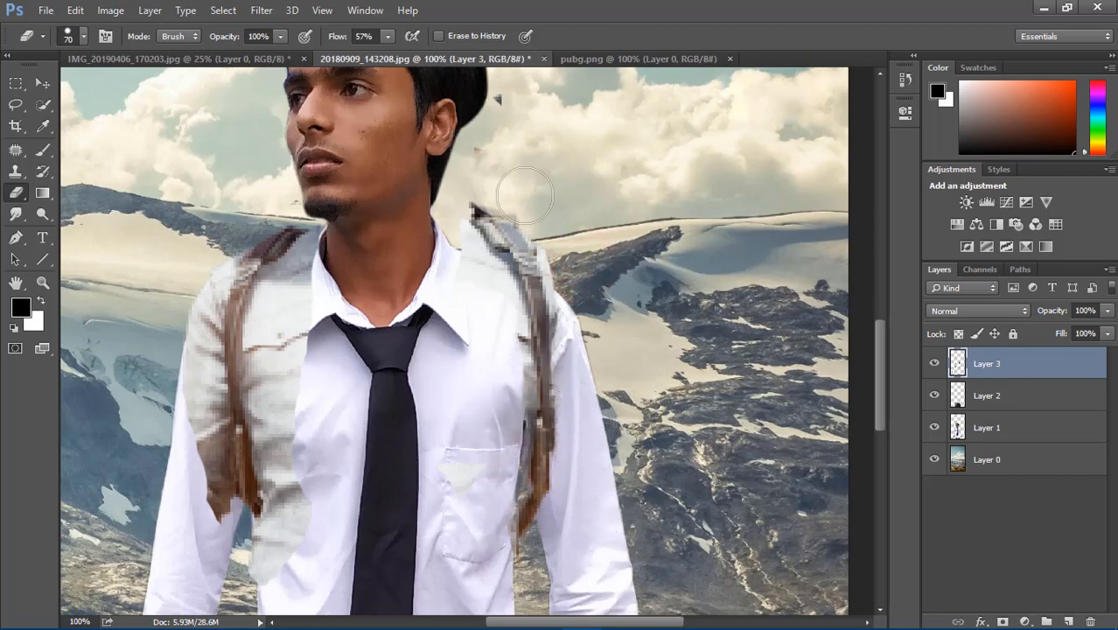
pyautogui.moveTo(471, 328); pyautogui.dragTo(502, 425)
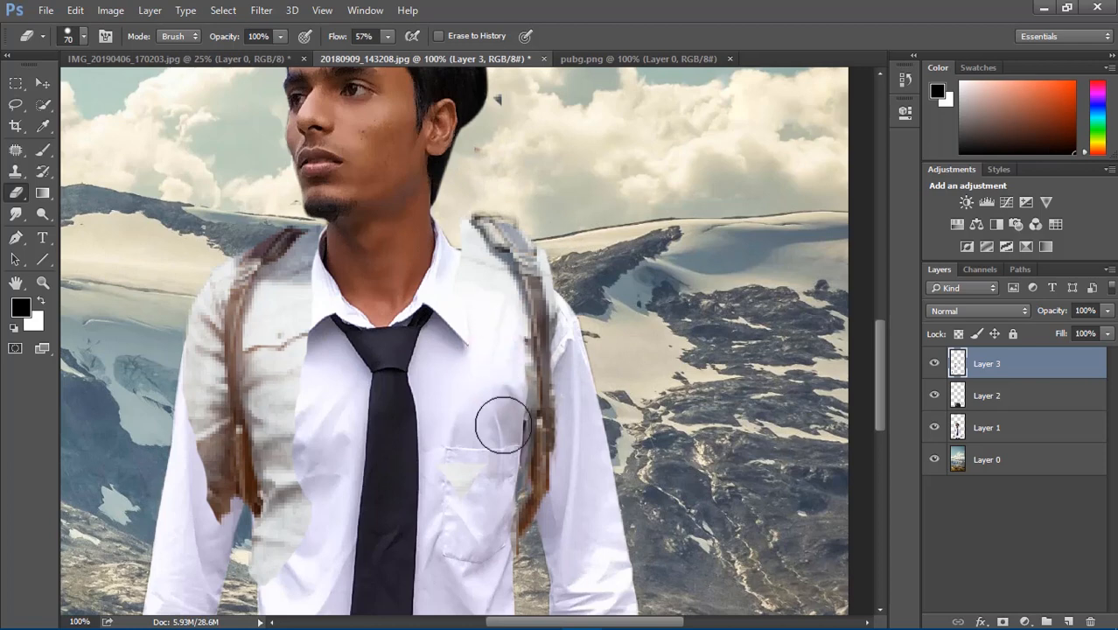
# Step: Erase the character's remaining shirt and sleeve around the opposite strap, leaving only the strap
pyautogui.moveTo(287, 345)
pyautogui.mouseDown()
pyautogui.moveTo(299, 280)
pyautogui.moveTo(298, 474)
pyautogui.moveTo(205, 529)
pyautogui.moveTo(189, 376)
pyautogui.moveTo(205, 527)
pyautogui.moveTo(269, 548)
pyautogui.mouseUp()
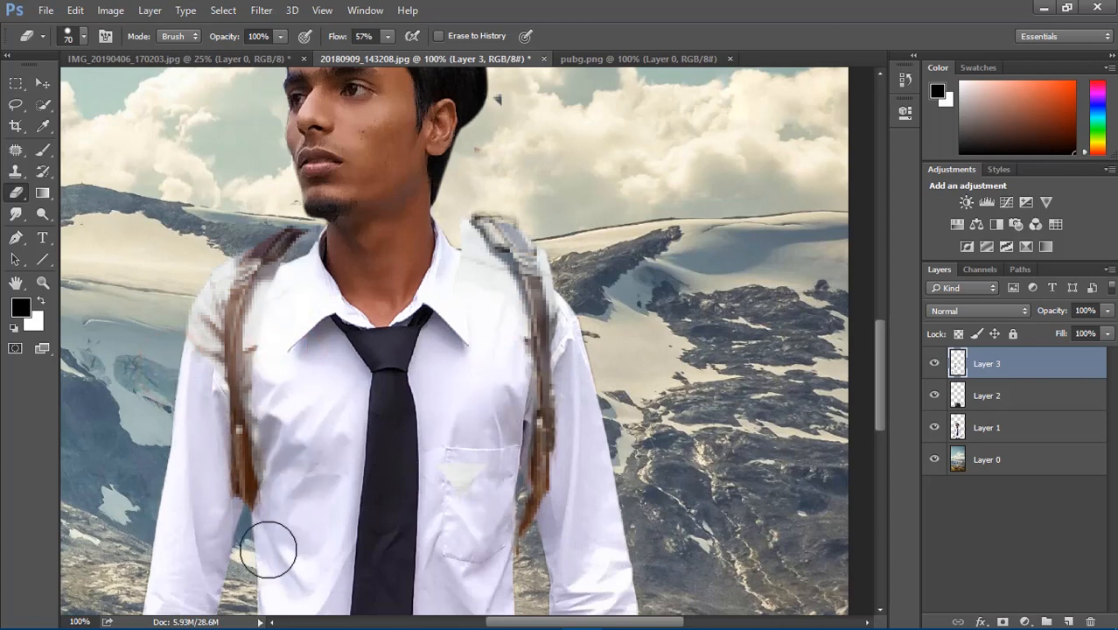
pyautogui.moveTo(222, 340)
pyautogui.mouseDown()
pyautogui.moveTo(199, 232)
pyautogui.moveTo(125, 348)
pyautogui.mouseUp()
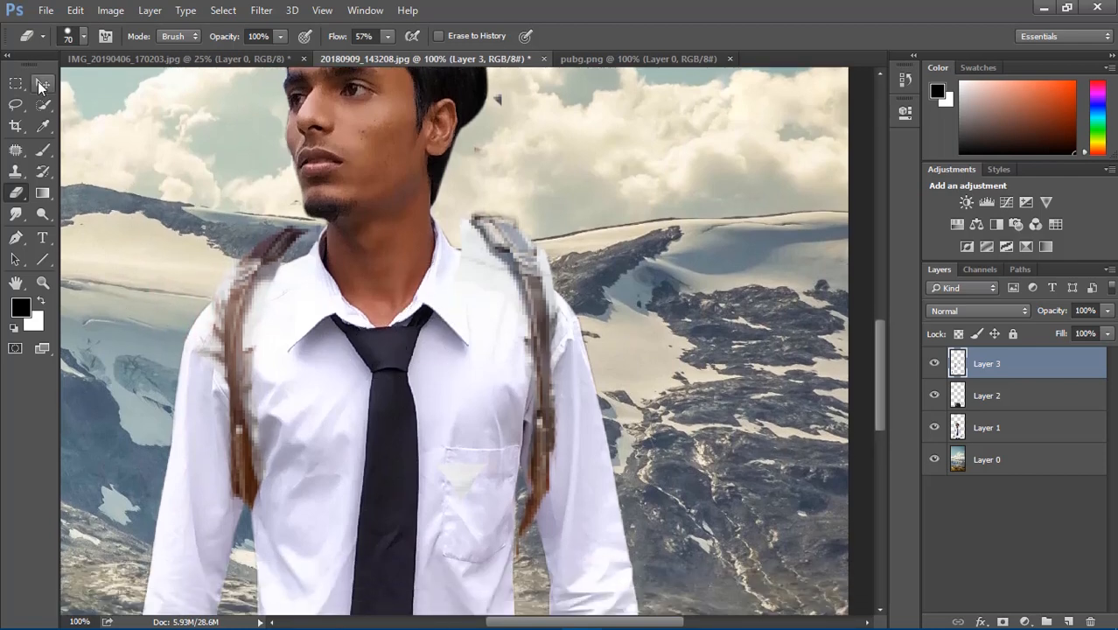
# Step: Move the harness straps slightly down on the man's shoulders and trim their lower ends with the Eraser
pyautogui.click(42, 83)
pyautogui.moveTo(518, 282); pyautogui.dragTo(519, 306)
pyautogui.press('e')
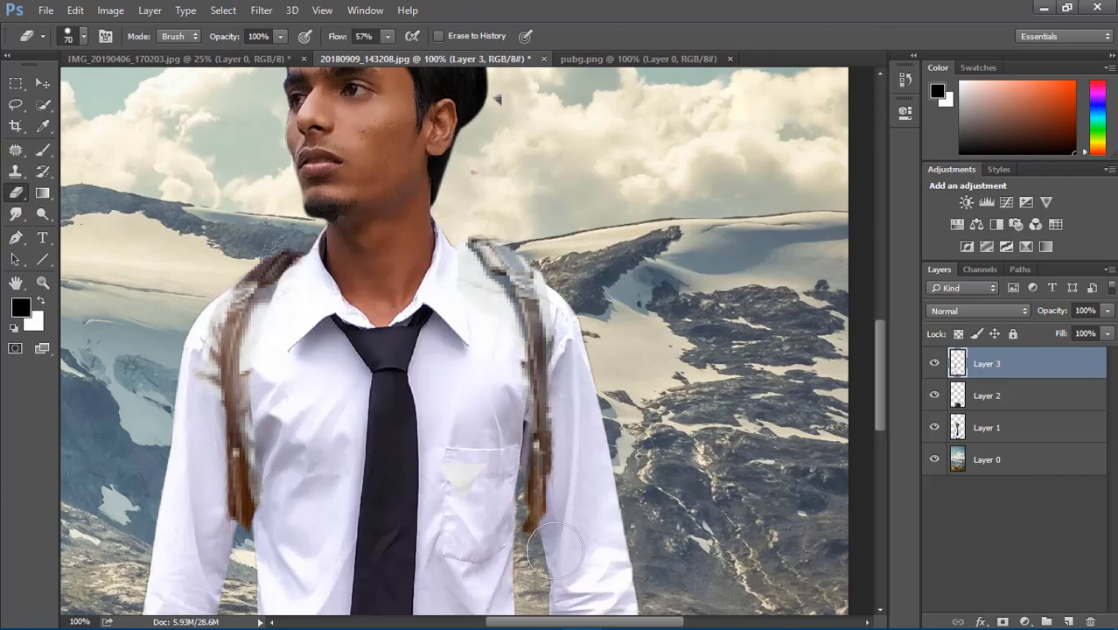
pyautogui.click(230, 548)
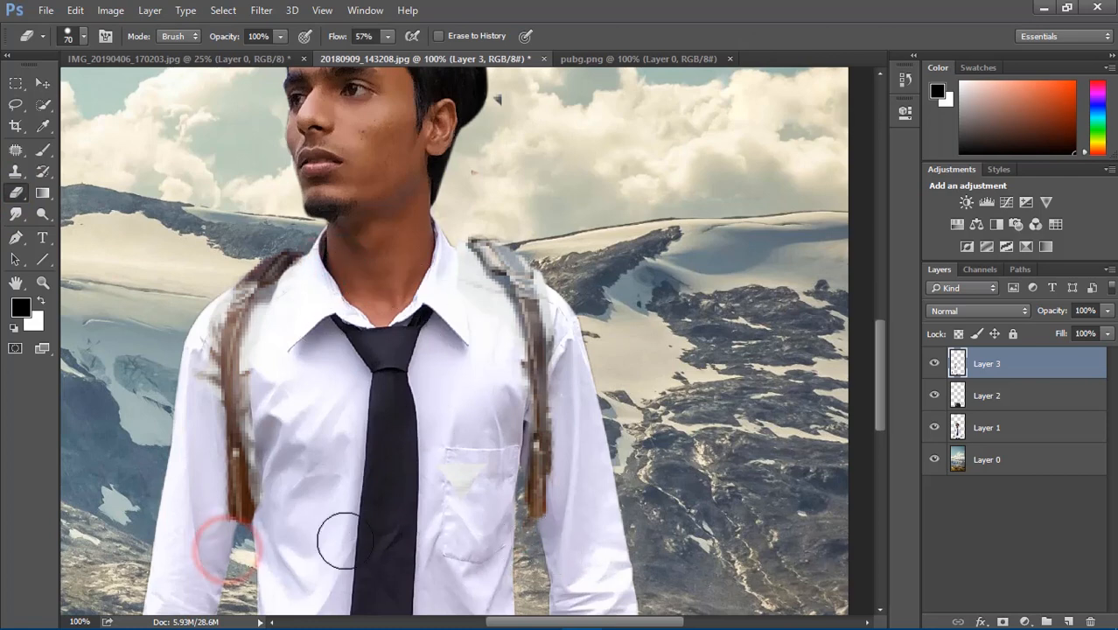
pyautogui.hotkey('ctrl', '0')
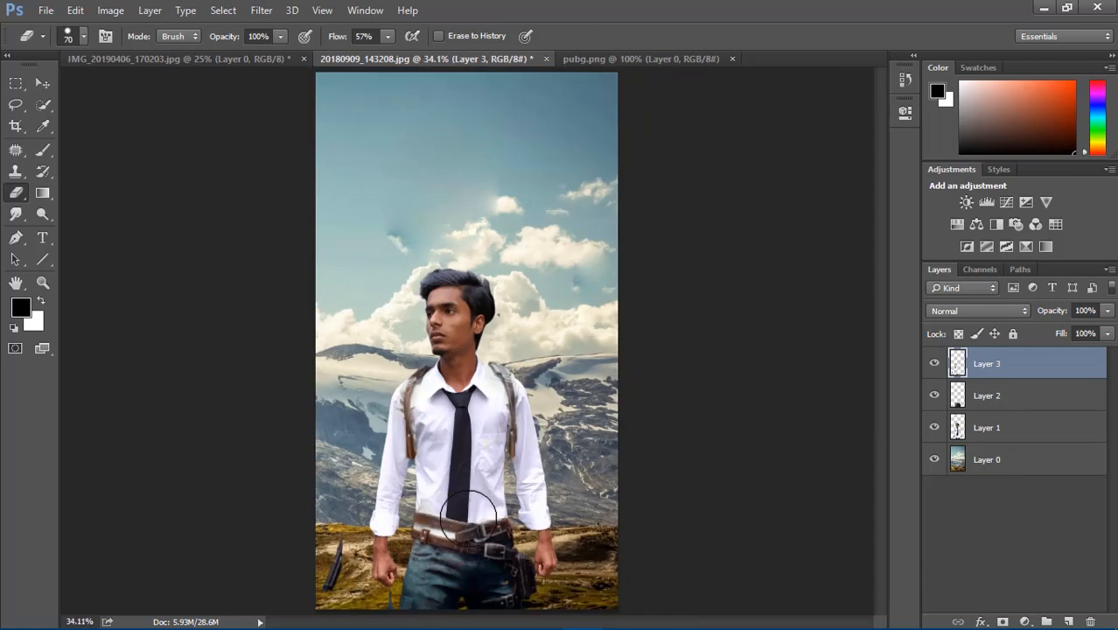
# Step: Bring a third copy of the character from pubg.png into the composition and place it on the man's chest
pyautogui.click(48, 83)
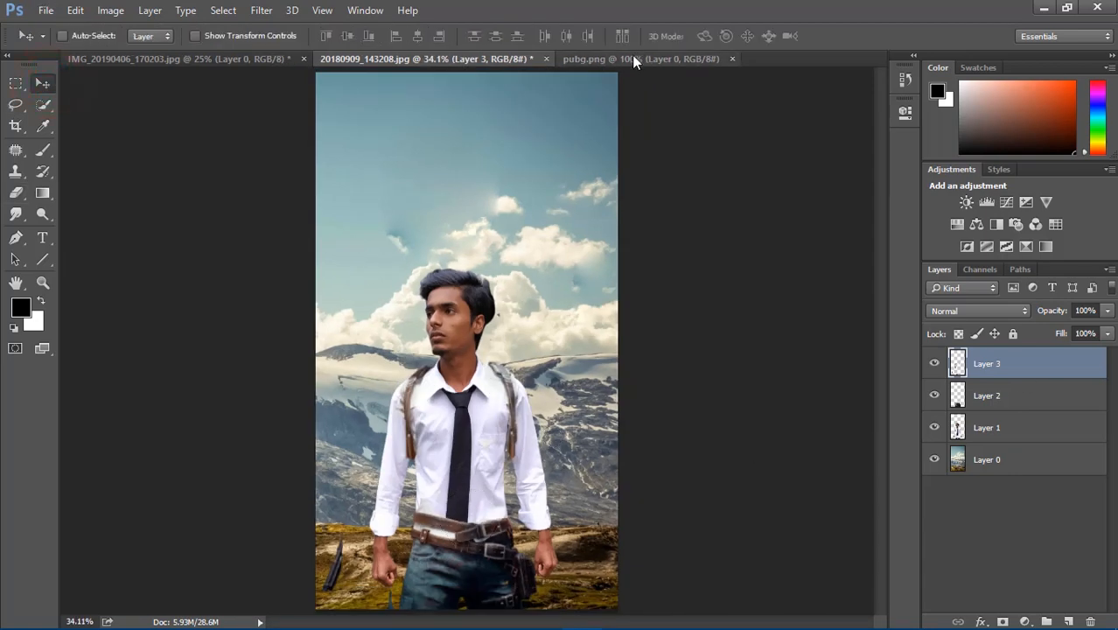
pyautogui.click(623, 55)
pyautogui.moveTo(472, 219); pyautogui.dragTo(459, 446)
pyautogui.click(450, 460)
# Step: Erase the leftover pistol and trouser fragments near the man's fist on the harness straps layer, Layer 3
pyautogui.click(998, 398)
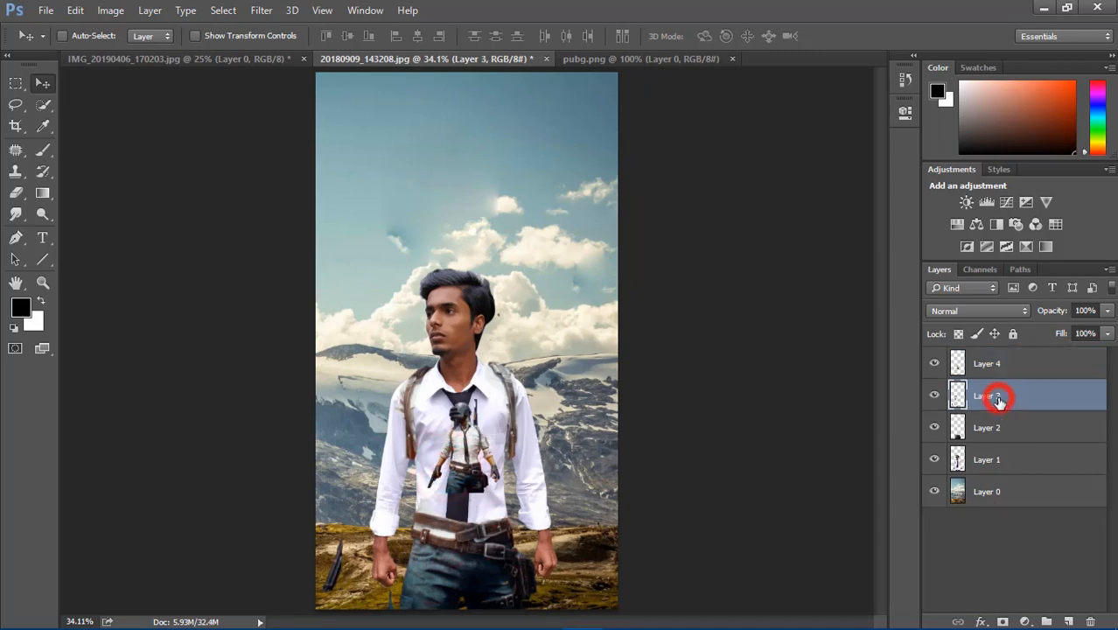
pyautogui.click(16, 192)
pyautogui.moveTo(325, 533); pyautogui.dragTo(336, 614)
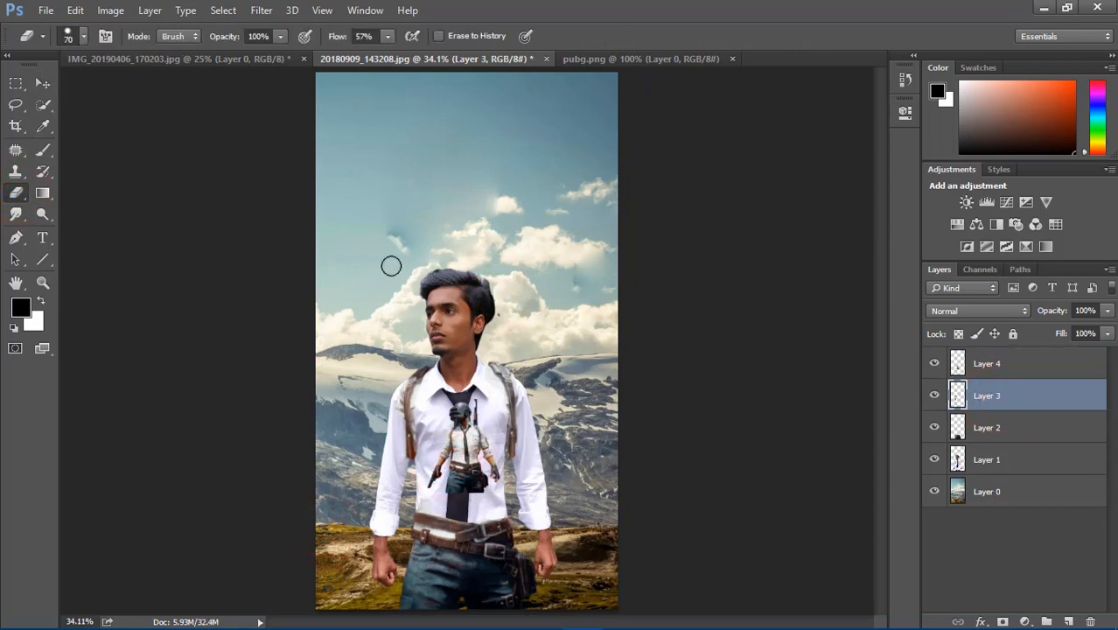
# Step: Scale the third character copy on Layer 4 to about 282%, rotate it about 2.6°, align its hands with the man's, and switch to the Eraser
pyautogui.click(990, 363)
pyautogui.click(42, 82)
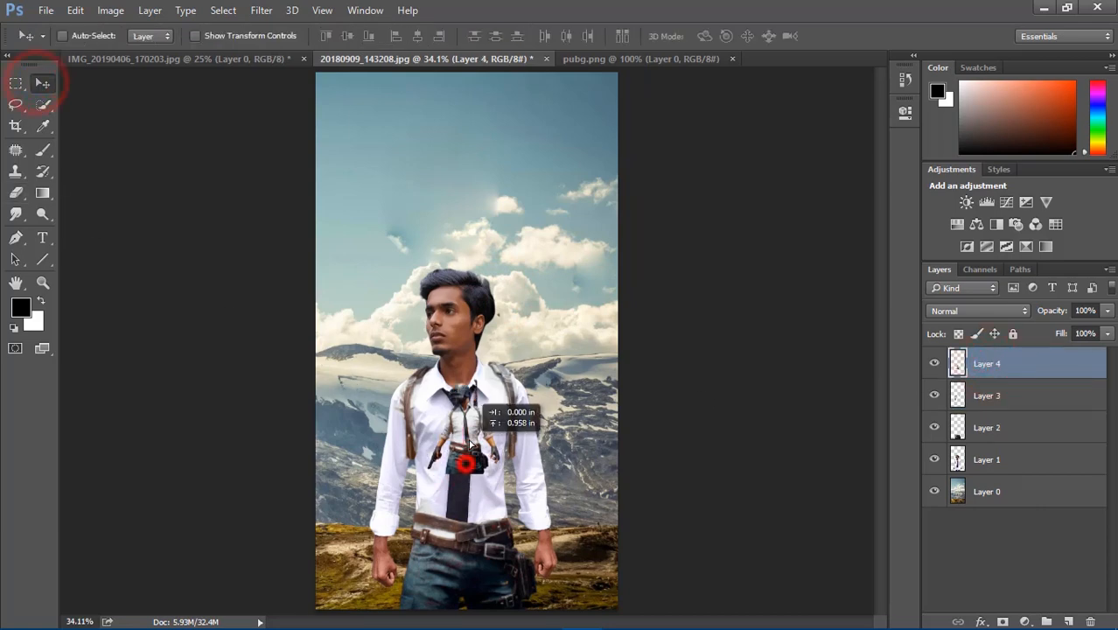
pyautogui.moveTo(462, 461); pyautogui.dragTo(456, 468)
pyautogui.moveTo(497, 387); pyautogui.dragTo(629, 219)
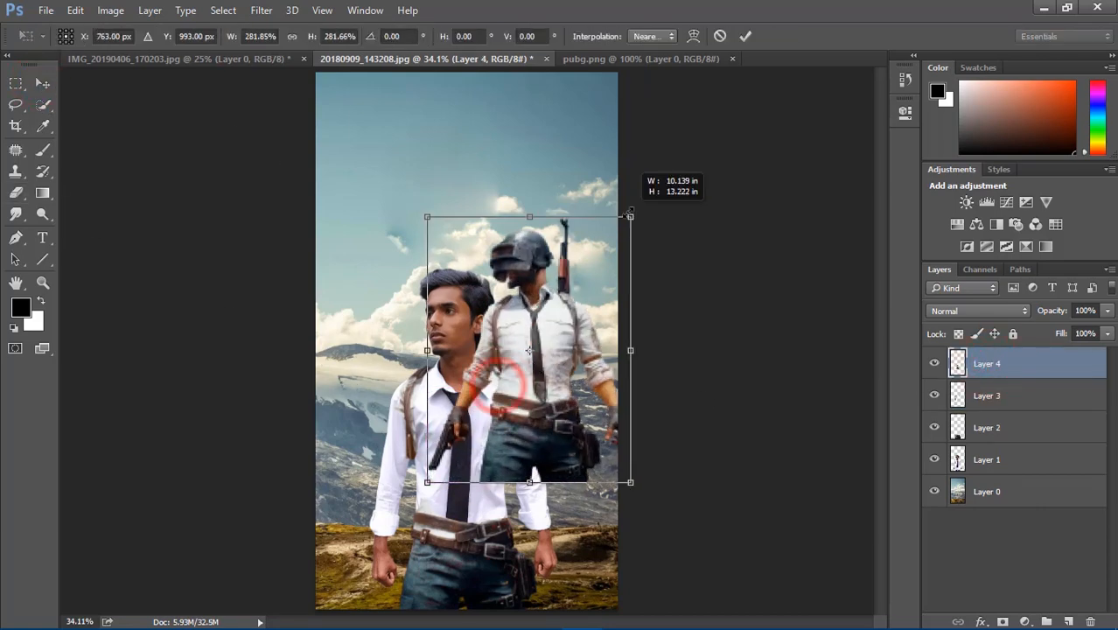
pyautogui.moveTo(532, 373); pyautogui.dragTo(456, 494)
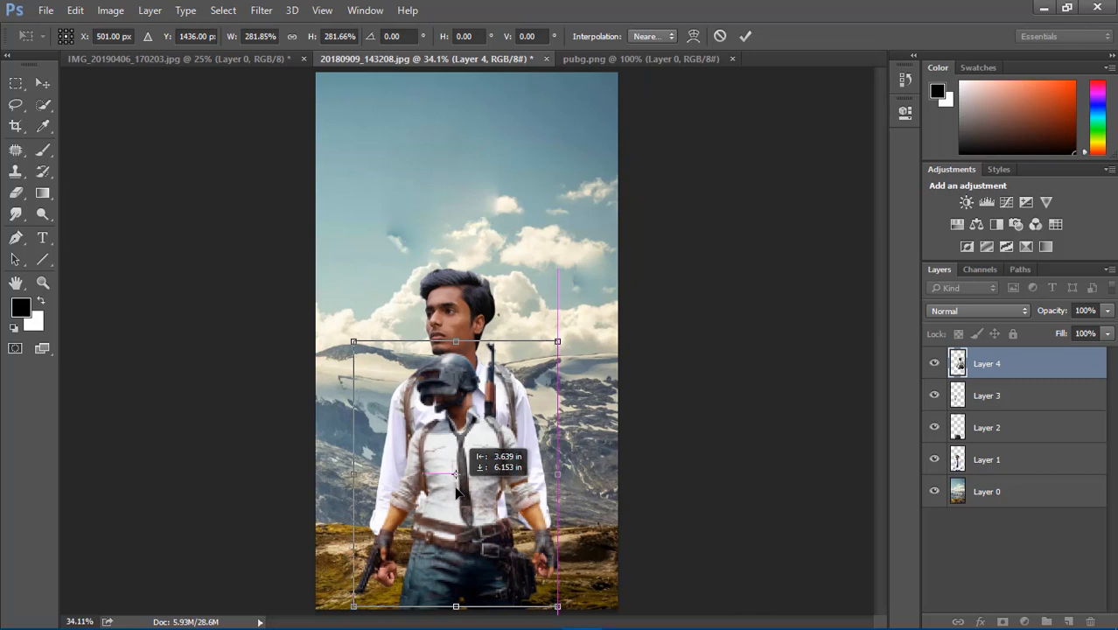
pyautogui.moveTo(568, 332); pyautogui.dragTo(577, 343)
pyautogui.moveTo(439, 459); pyautogui.dragTo(446, 468)
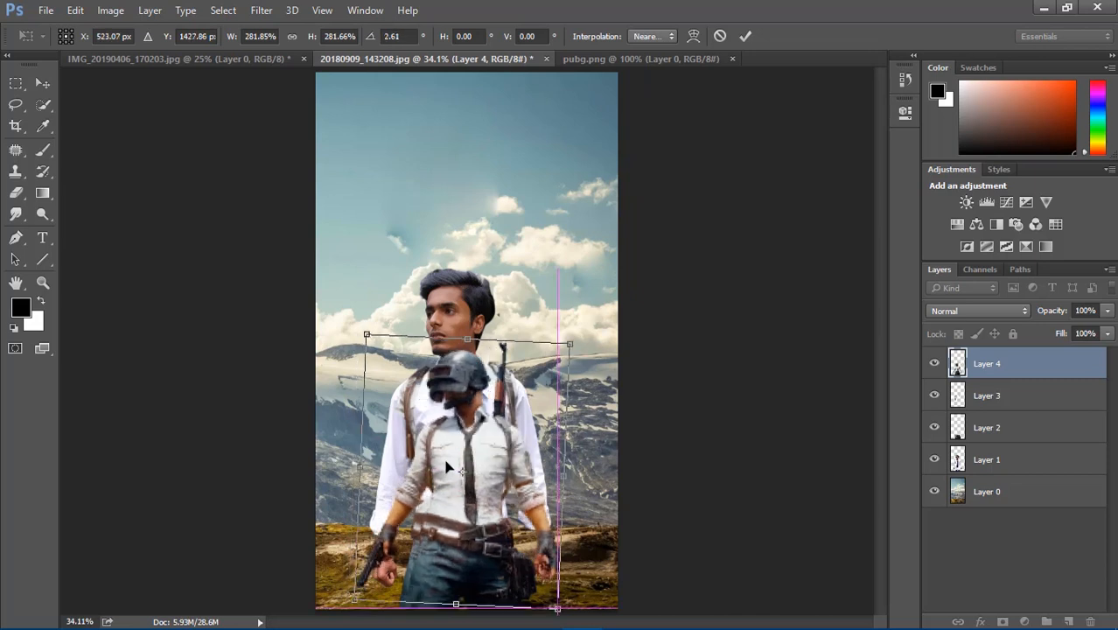
pyautogui.click(742, 35)
pyautogui.click(16, 193)
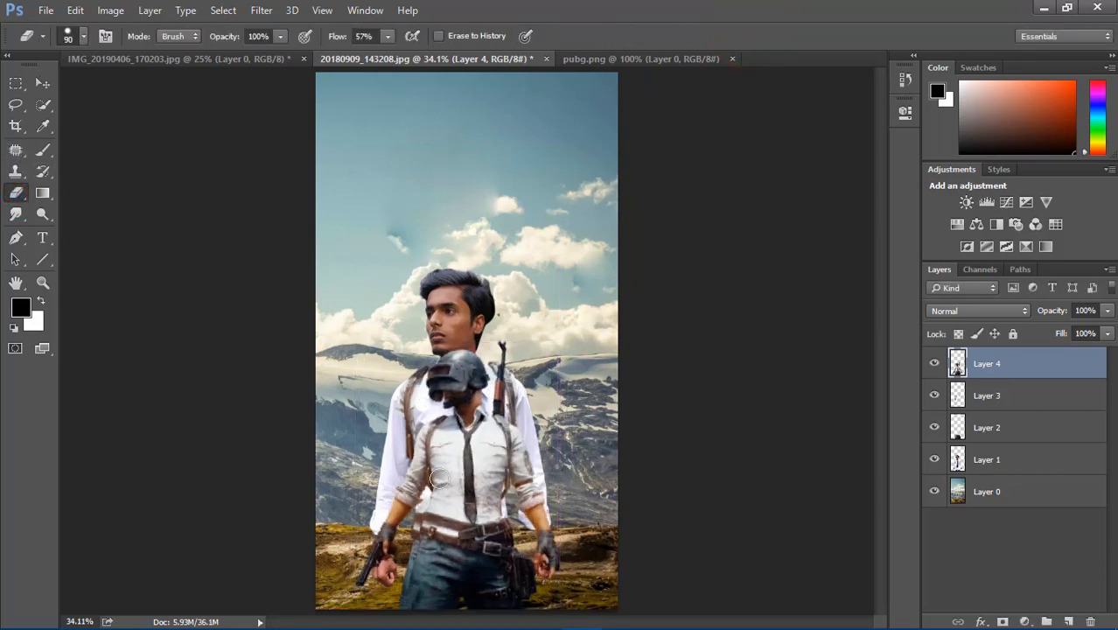
# Step: Enlarge the Eraser to 400 px and erase the third character copy on Layer 4 except its open gloved hand
pyautogui.press(']')
pyautogui.press(']')
pyautogui.press(']')
pyautogui.press(']')
pyautogui.press(']')
pyautogui.press(']')
pyautogui.press(']')
pyautogui.press(']')
pyautogui.moveTo(430, 481)
pyautogui.mouseDown()
pyautogui.moveTo(455, 389)
pyautogui.moveTo(412, 410)
pyautogui.moveTo(454, 399)
pyautogui.moveTo(460, 413)
pyautogui.moveTo(379, 567)
pyautogui.moveTo(467, 554)
pyautogui.moveTo(475, 589)
pyautogui.mouseUp()
pyautogui.moveTo(453, 494)
pyautogui.mouseDown()
pyautogui.moveTo(529, 437)
pyautogui.moveTo(551, 472)
pyautogui.mouseUp()
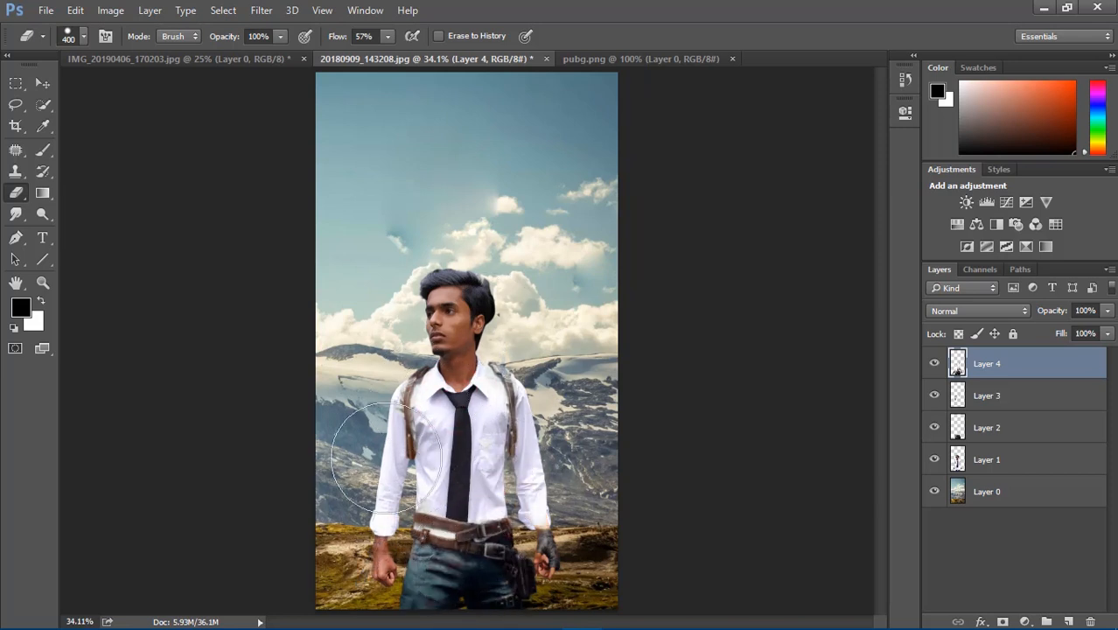
# Step: Reduce the Eraser to about 50 px and erase the character's bare fingers around the man's fist, keeping the glove on Layer 4
pyautogui.click(43, 282)
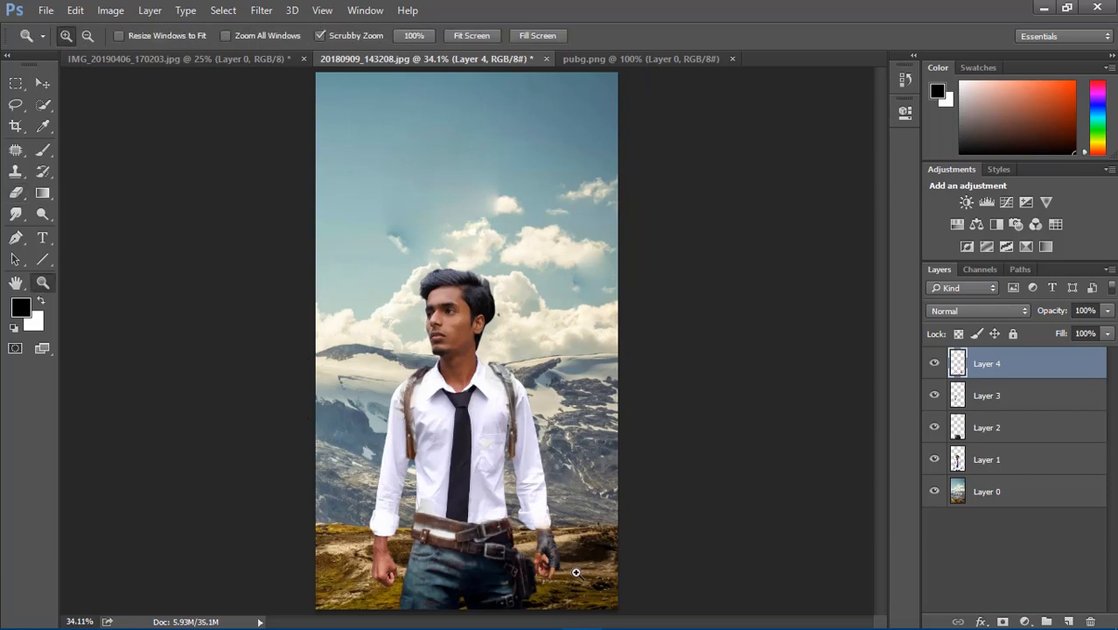
pyautogui.click(554, 557)
pyautogui.click(554, 557)
pyautogui.click(554, 557)
pyautogui.click(553, 555)
pyautogui.click(552, 554)
pyautogui.press('e')
pyautogui.press('z')
pyautogui.moveTo(519, 496); pyautogui.dragTo(494, 466)
pyautogui.press('e')
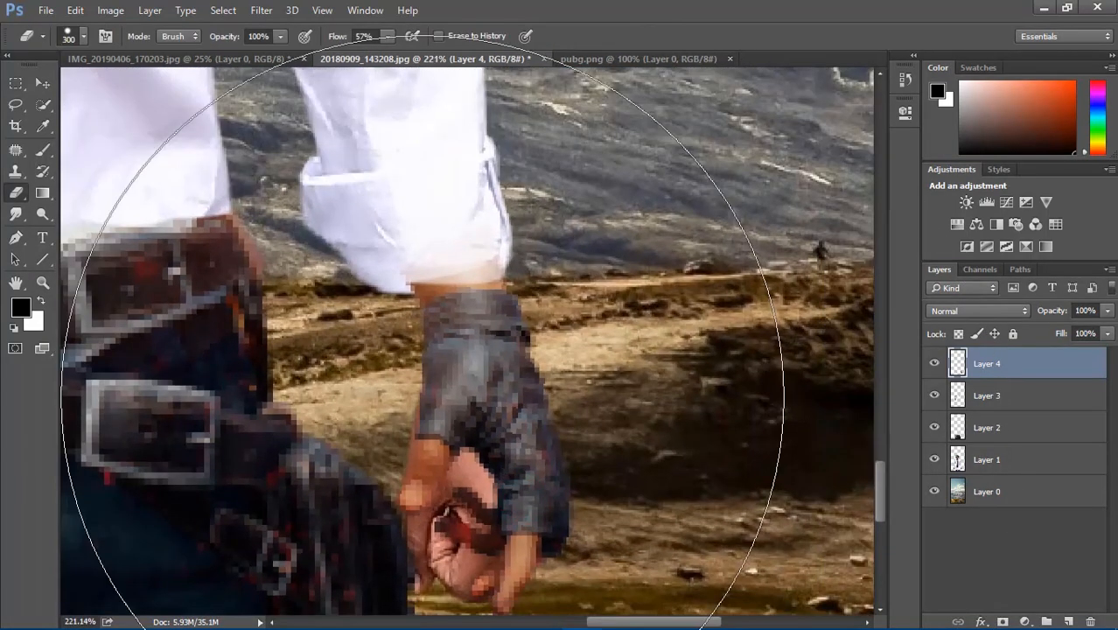
pyautogui.press('[')
pyautogui.press('[')
pyautogui.press('[')
pyautogui.press('[')
pyautogui.press('[')
pyautogui.press('[')
pyautogui.press('[')
pyautogui.press('[')
pyautogui.press('[')
pyautogui.press('[')
pyautogui.press('[')
pyautogui.press('[')
pyautogui.moveTo(414, 489); pyautogui.dragTo(404, 504)
pyautogui.moveTo(504, 584); pyautogui.dragTo(477, 595)
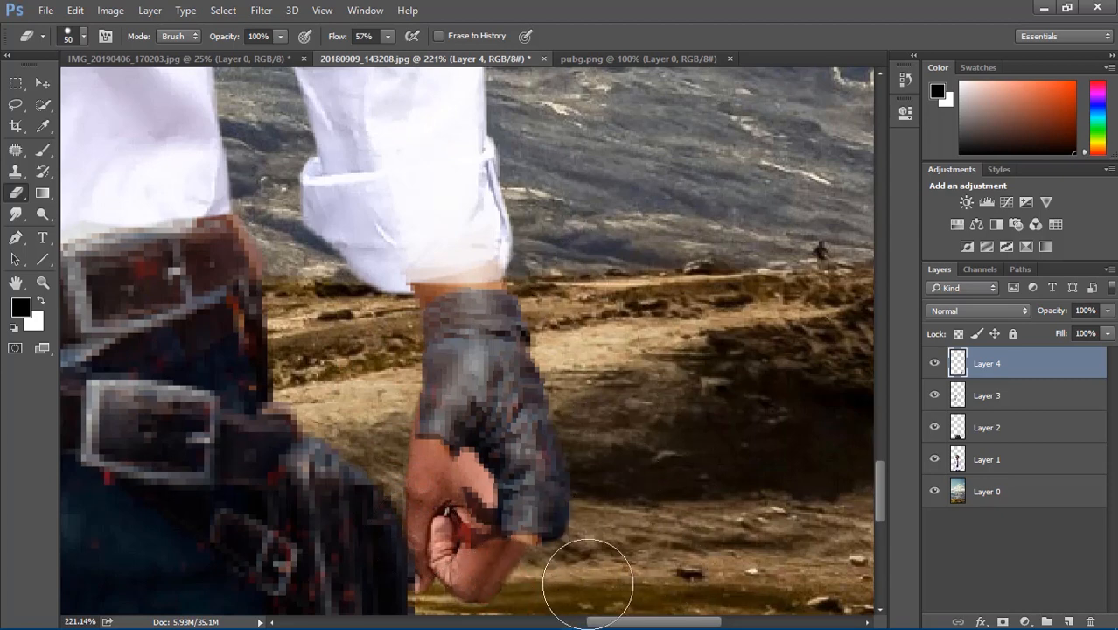
# Step: Shift the glove slightly down over the man's fist and erase the leftover wrist skin at the shirt cuff, undoing any stroke that cuts the glove
pyautogui.click(42, 82)
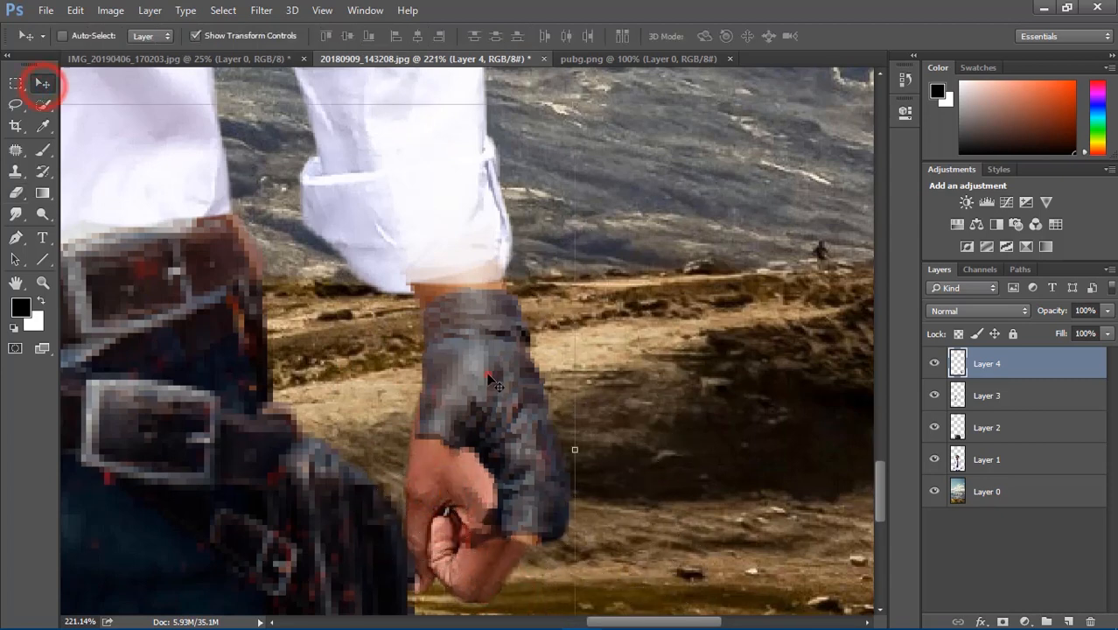
pyautogui.moveTo(476, 379)
pyautogui.mouseDown()
pyautogui.moveTo(481, 401)
pyautogui.moveTo(477, 389)
pyautogui.mouseUp()
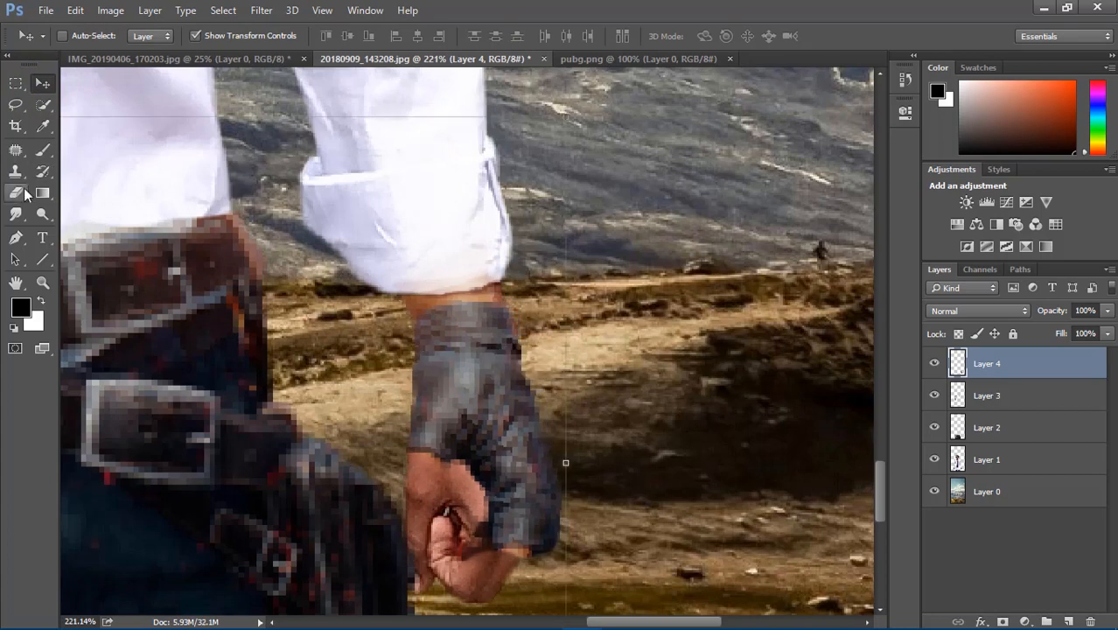
pyautogui.click(15, 192)
pyautogui.moveTo(440, 254)
pyautogui.mouseDown()
pyautogui.moveTo(462, 252)
pyautogui.moveTo(387, 266)
pyautogui.mouseUp()
pyautogui.moveTo(534, 415); pyautogui.dragTo(392, 389)
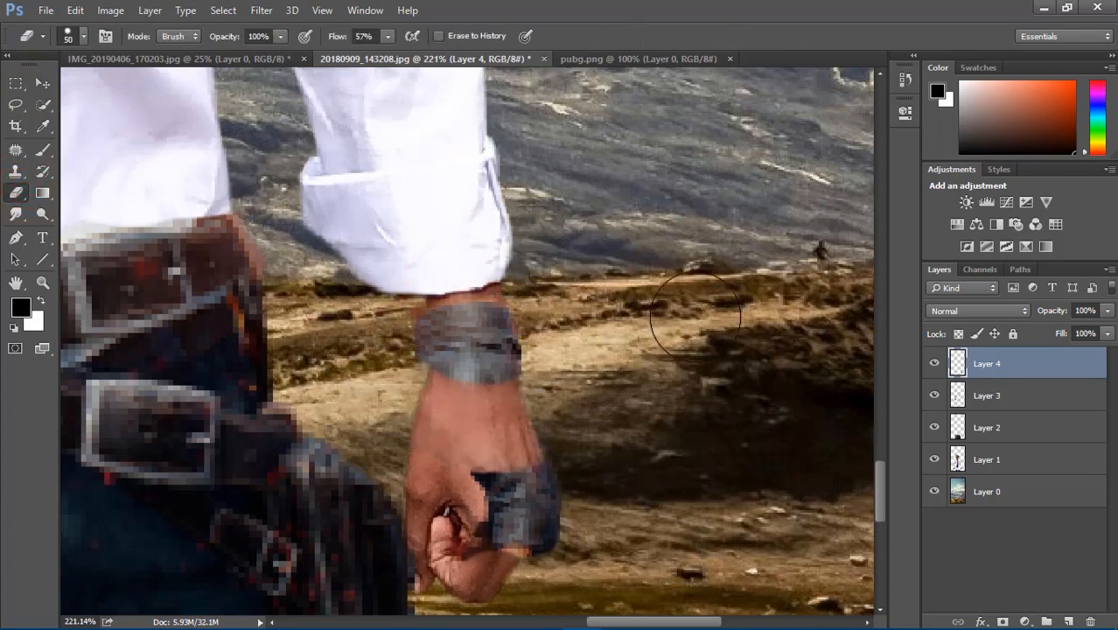
pyautogui.hotkey('ctrl', 'z')
pyautogui.moveTo(392, 259); pyautogui.dragTo(419, 257)
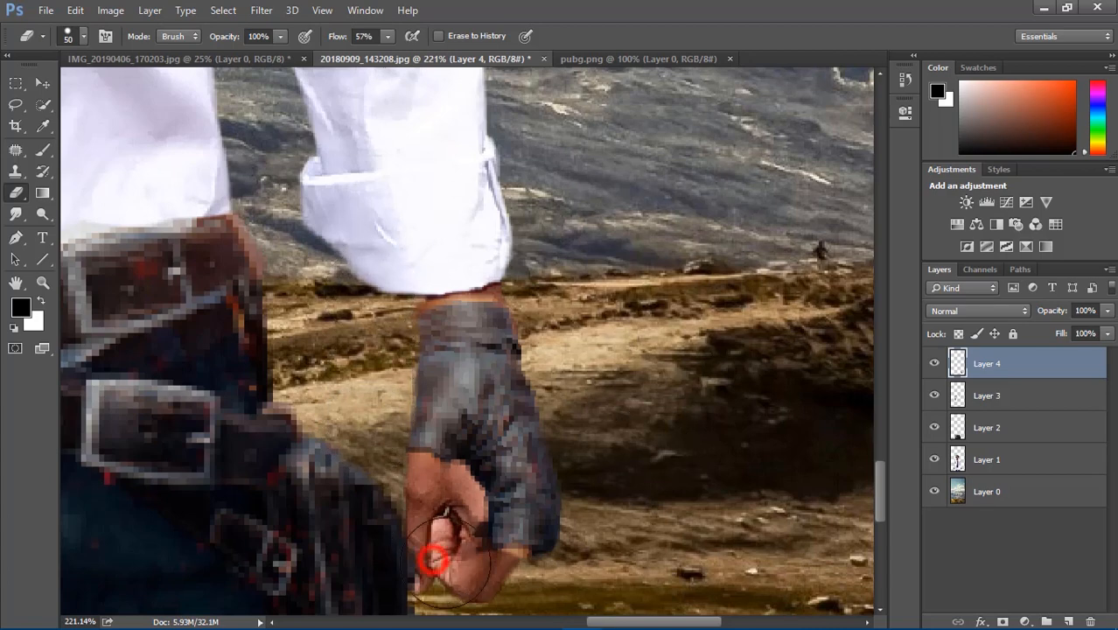
pyautogui.hotkey('ctrl', '0')
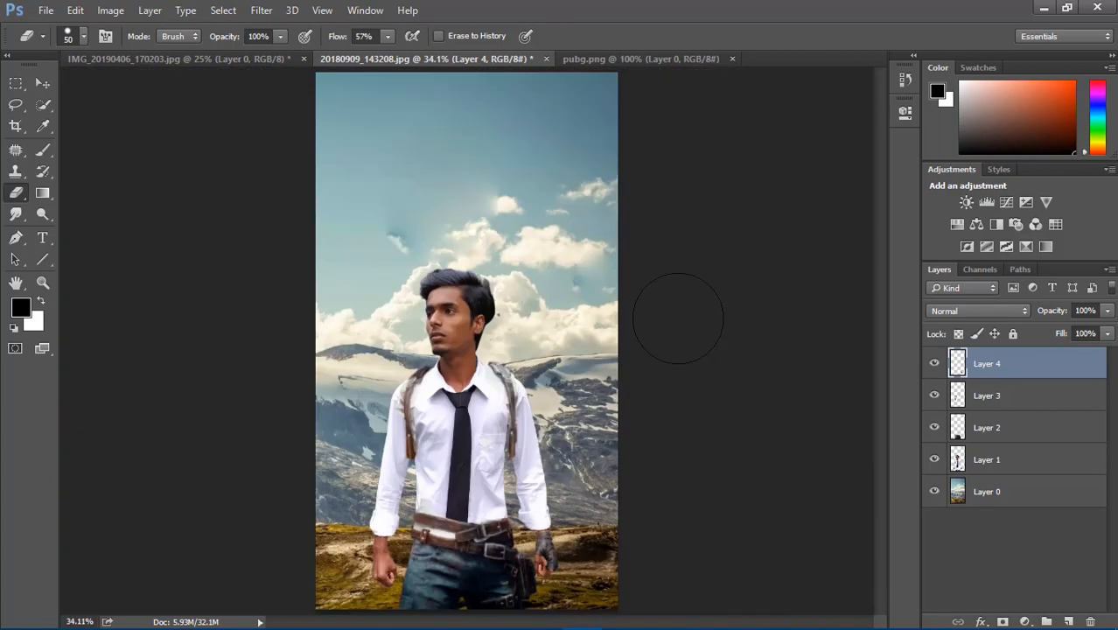
# Step: Bring a fourth copy of the character from pubg.png into the composition
pyautogui.click(626, 59)
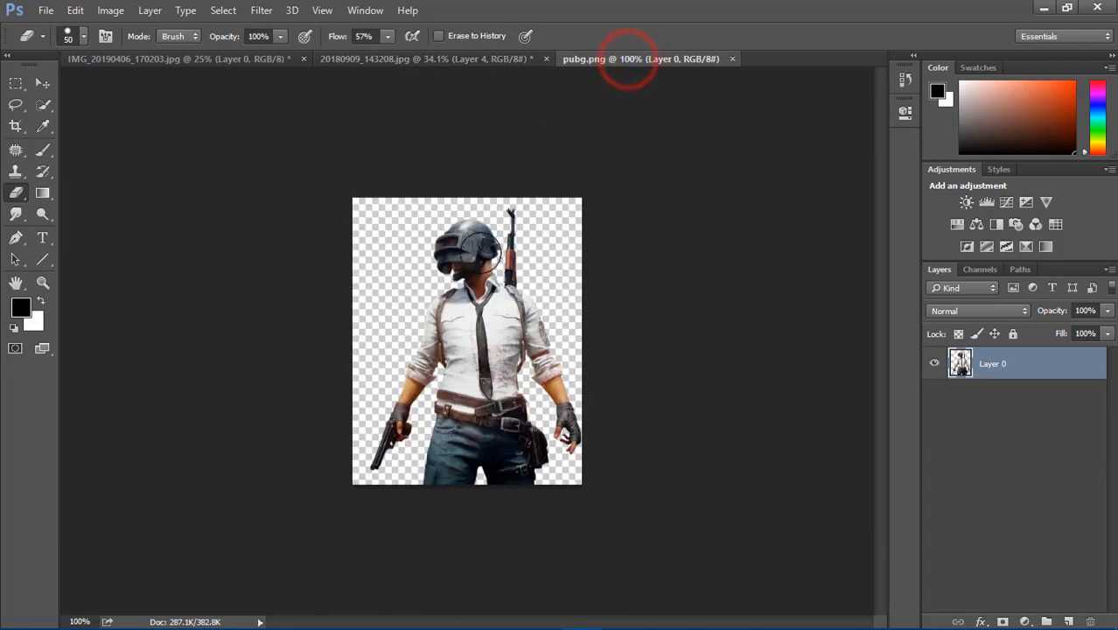
pyautogui.click(42, 82)
pyautogui.moveTo(503, 332); pyautogui.dragTo(466, 141)
pyautogui.moveTo(422, 463); pyautogui.dragTo(421, 464)
pyautogui.moveTo(423, 462)
pyautogui.mouseDown()
pyautogui.moveTo(428, 405)
pyautogui.moveTo(390, 524)
pyautogui.moveTo(421, 462)
pyautogui.mouseUp()
# Step: Scale the copy on Layer 5 to about 269%, rotate it -20.5°, and align its pistol hand with the man's other fist
pyautogui.moveTo(456, 418); pyautogui.dragTo(601, 229)
pyautogui.moveTo(518, 345); pyautogui.dragTo(474, 439)
pyautogui.moveTo(582, 302); pyautogui.dragTo(531, 272)
pyautogui.moveTo(486, 448)
pyautogui.mouseDown()
pyautogui.moveTo(479, 433)
pyautogui.moveTo(476, 453)
pyautogui.moveTo(474, 442)
pyautogui.mouseUp()
pyautogui.moveTo(550, 406); pyautogui.dragTo(546, 397)
pyautogui.moveTo(477, 439); pyautogui.dragTo(471, 435)
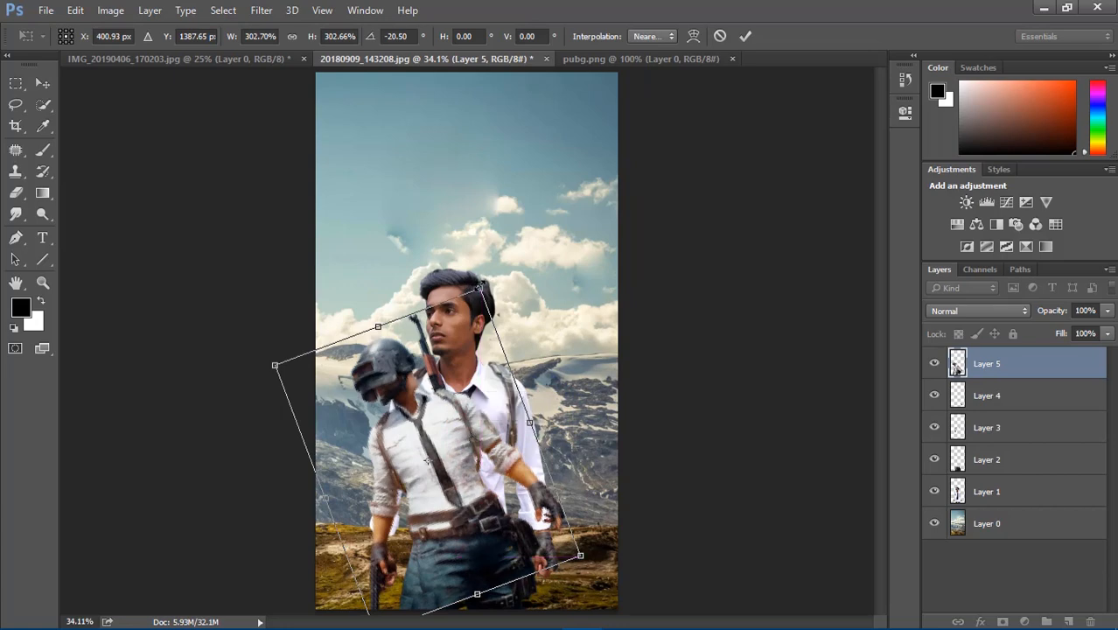
pyautogui.moveTo(480, 285); pyautogui.dragTo(469, 324)
pyautogui.moveTo(392, 429); pyautogui.dragTo(393, 422)
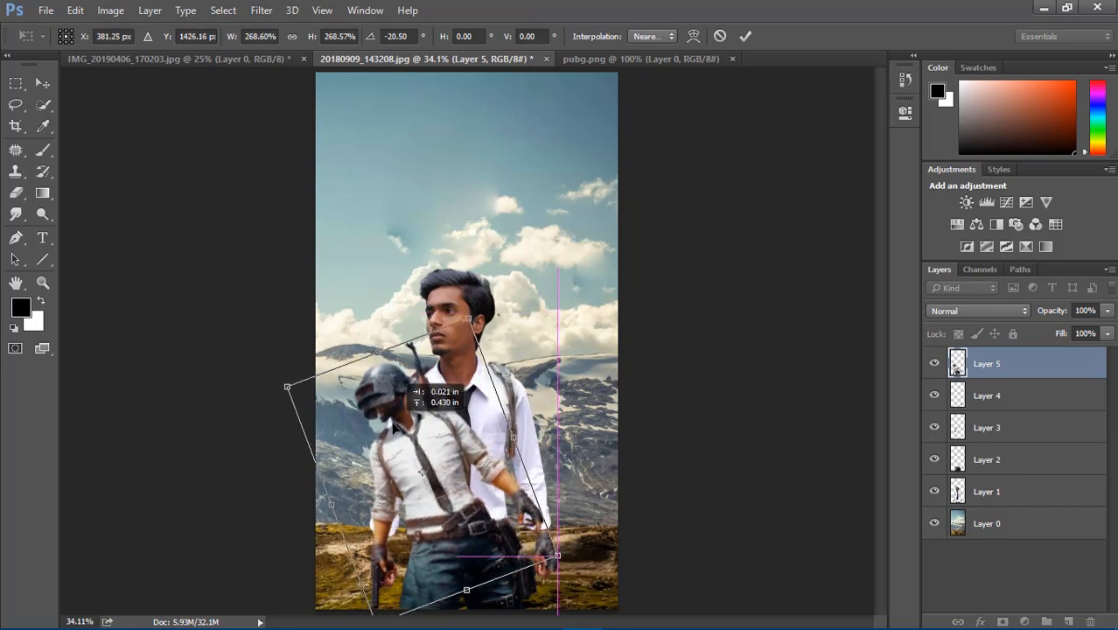
pyautogui.click(745, 36)
# Step: Erase the Layer 5 character with a 250 px Eraser, keeping the gloved hand holding the pistol
pyautogui.click(16, 192)
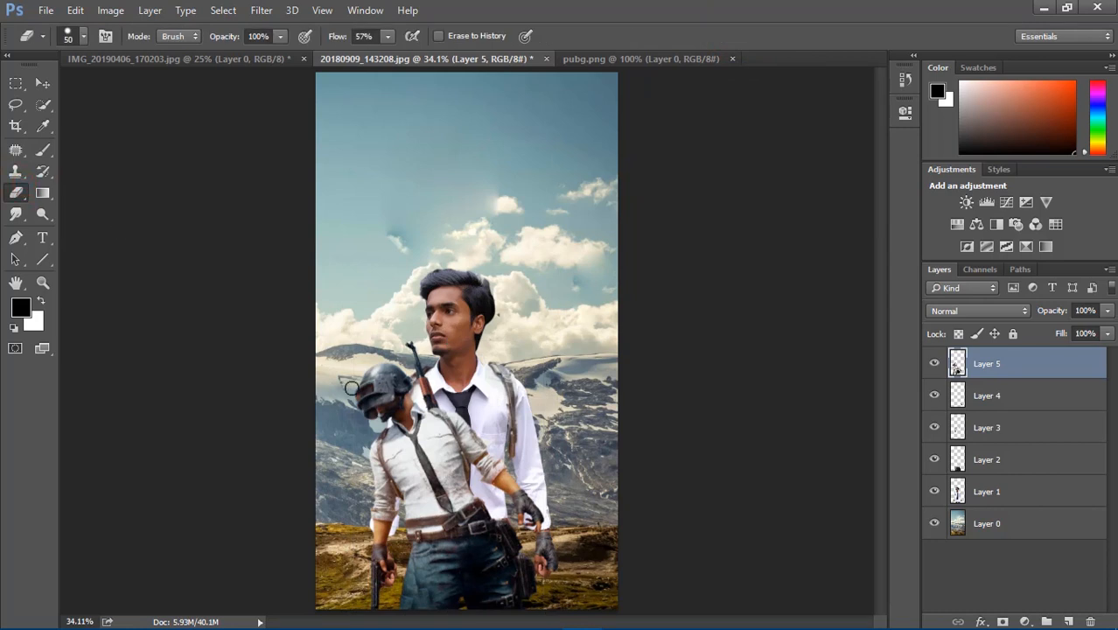
pyautogui.press(']')
pyautogui.press(']')
pyautogui.moveTo(351, 388)
pyautogui.mouseDown()
pyautogui.moveTo(451, 438)
pyautogui.moveTo(456, 586)
pyautogui.moveTo(359, 460)
pyautogui.moveTo(547, 291)
pyautogui.mouseUp()
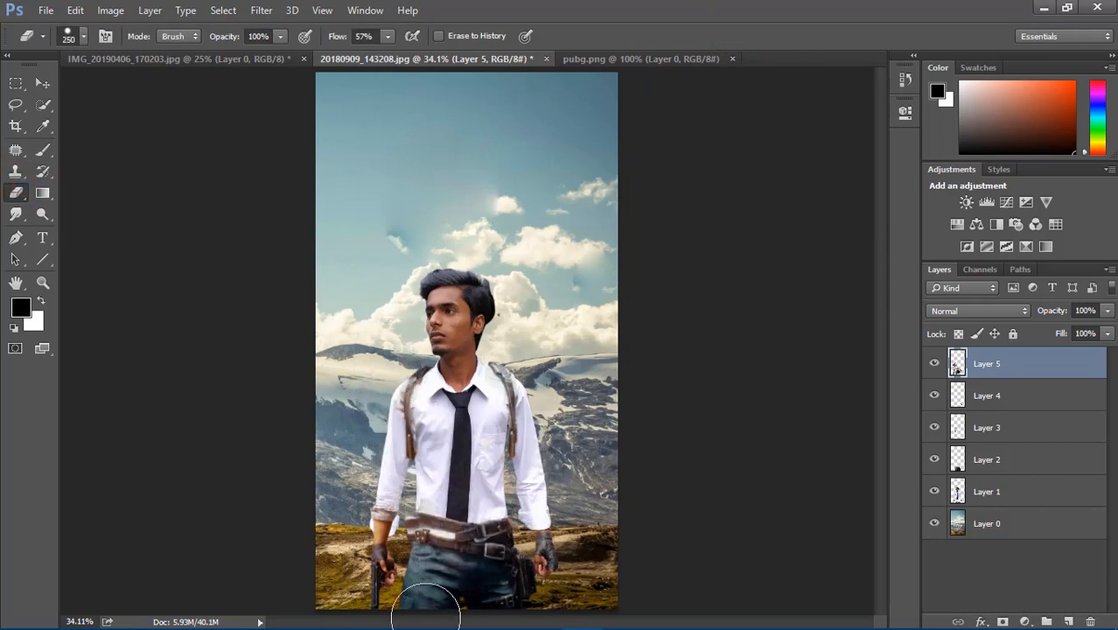
# Step: Clean off the leftover sleeve, belt and trouser fragments around the pistol hand on Layer 5 and check the result
pyautogui.keyDown('ctrl'); pyautogui.click(393, 567); pyautogui.keyUp('ctrl')
pyautogui.keyDown('ctrl'); pyautogui.click(392, 567); pyautogui.keyUp('ctrl')
pyautogui.keyDown('ctrl'); pyautogui.click(393, 566); pyautogui.keyUp('ctrl')
pyautogui.moveTo(415, 381)
pyautogui.mouseDown()
pyautogui.moveTo(420, 333)
pyautogui.moveTo(422, 342)
pyautogui.mouseUp()
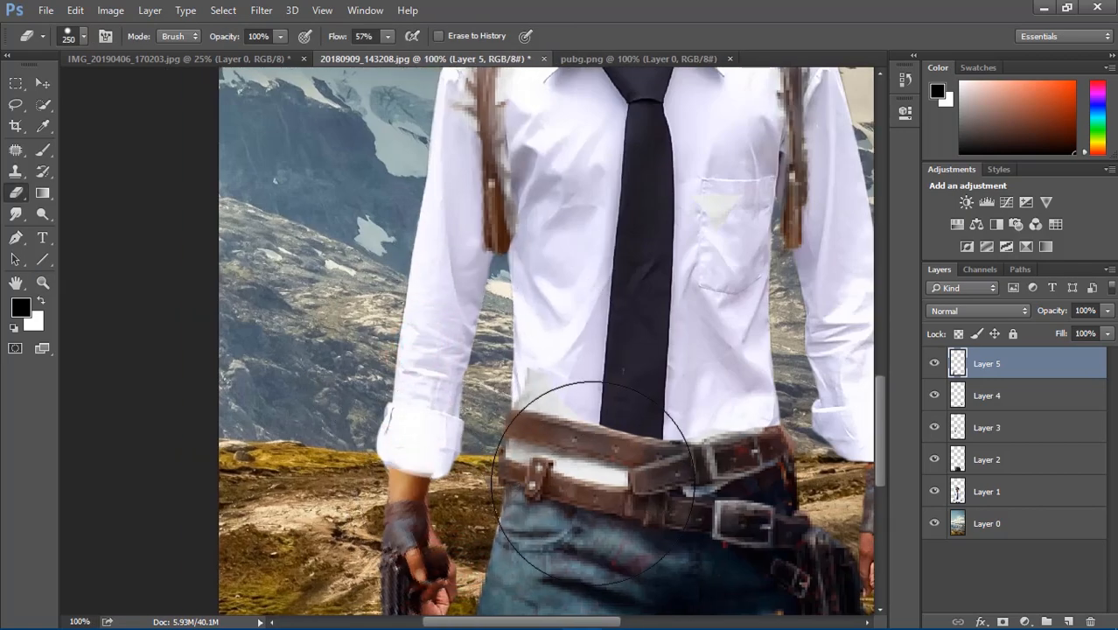
pyautogui.scroll(-5, 577, 390)
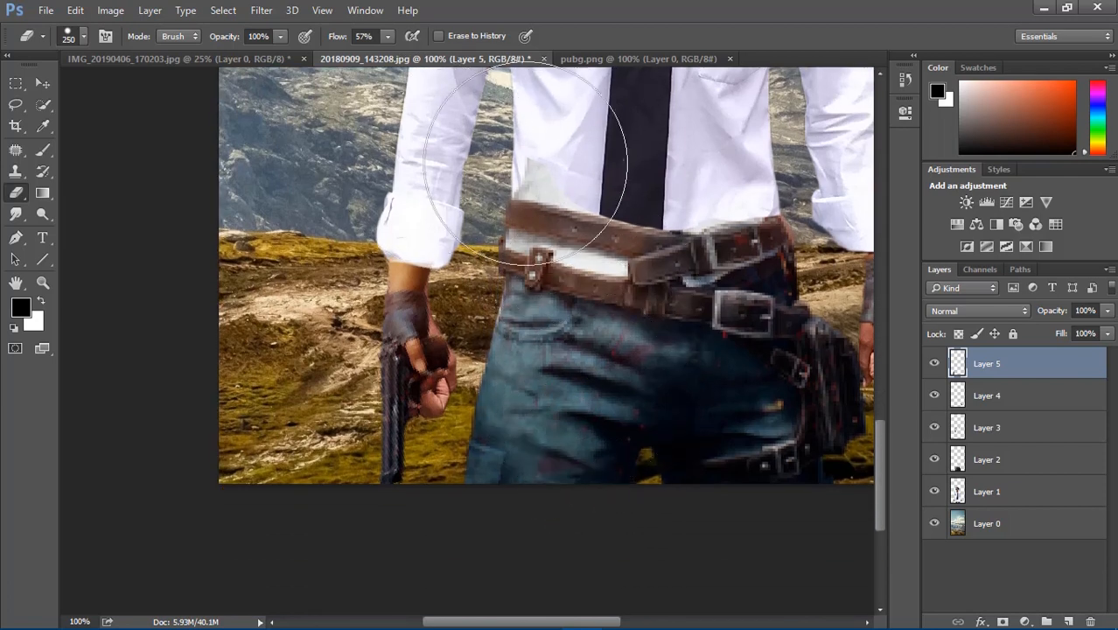
pyautogui.scroll(3, 600, 331)
pyautogui.scroll(-3, 600, 331)
pyautogui.scroll(2, 600, 330)
pyautogui.hotkey('ctrl', '0')
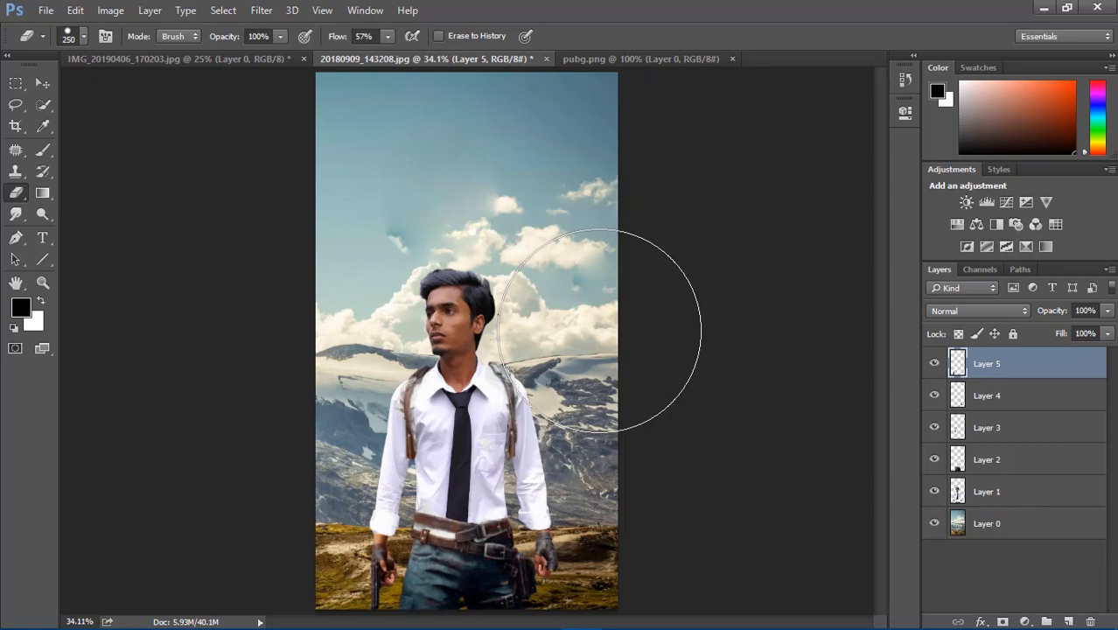
# Step: Erase the man's own fingers showing behind the pistol hand on Layer 1 using a 15 px Eraser
pyautogui.hotkey('ctrl', 'space')
pyautogui.keyDown('ctrl'); pyautogui.click(388, 573); pyautogui.keyUp('ctrl')
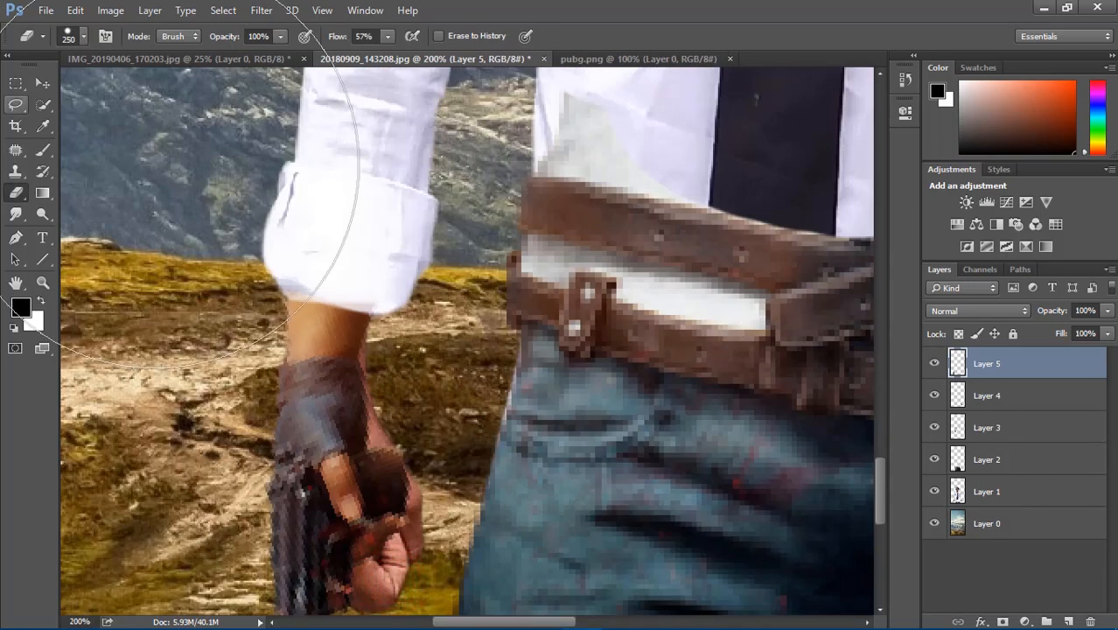
pyautogui.click(989, 495)
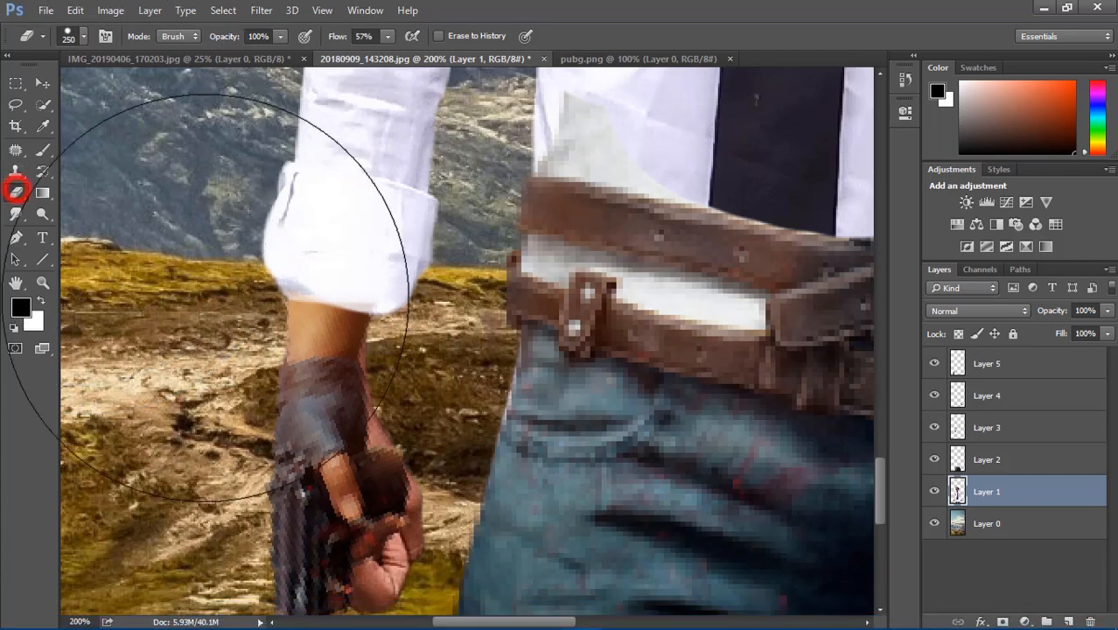
pyautogui.press('[')
pyautogui.press('[')
pyautogui.press('[')
pyautogui.press('[')
pyautogui.press('[')
pyautogui.press('[')
pyautogui.press('[')
pyautogui.press('[')
pyautogui.press('[')
pyautogui.press('[')
pyautogui.press('[')
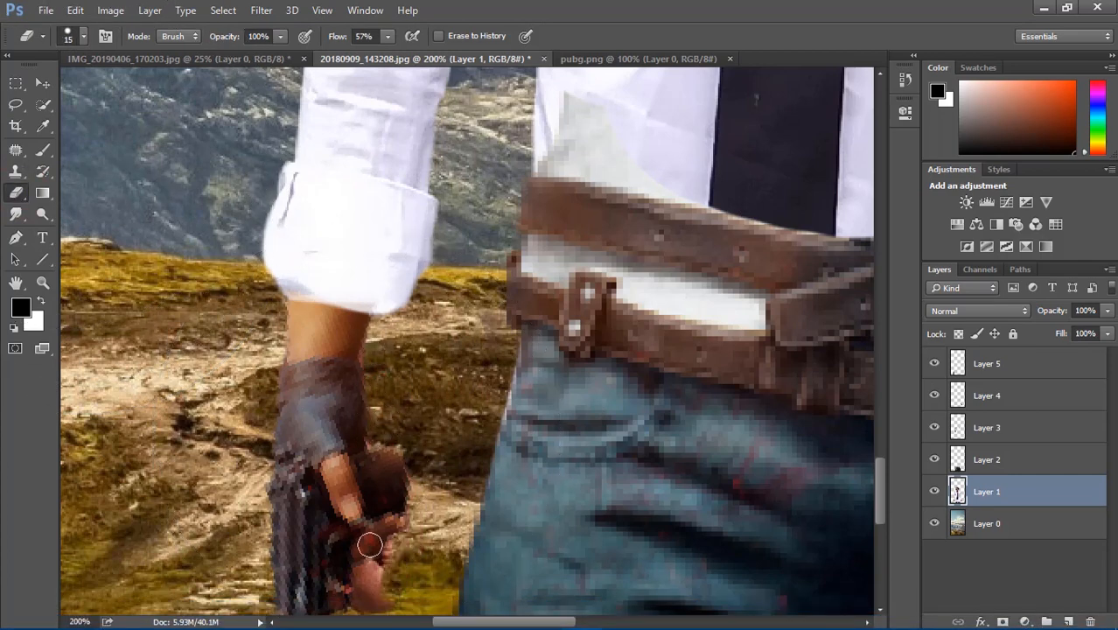
pyautogui.scroll(-2, 391, 508)
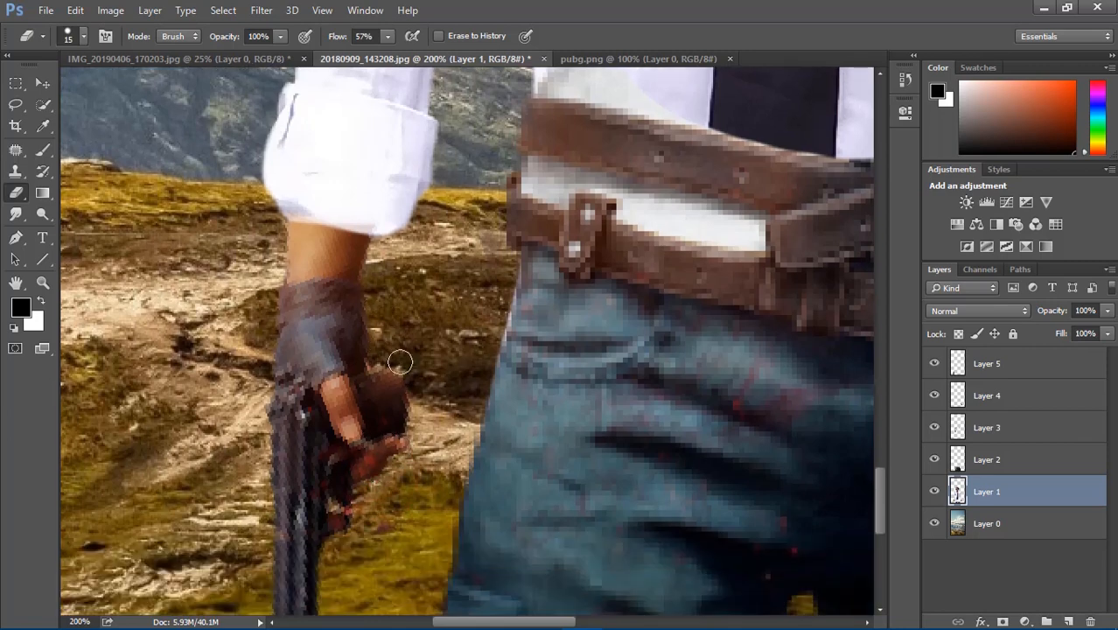
pyautogui.hotkey('ctrl', '0')
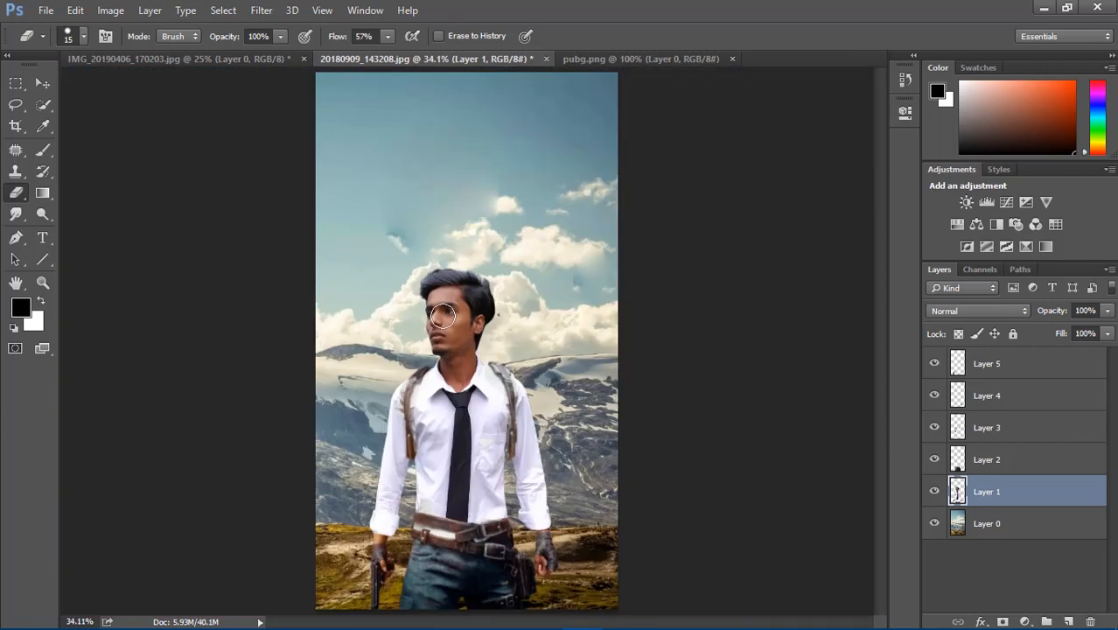
# Step: Bring a fifth copy of the character from pubg.png into the composition and scale it to about 246%
pyautogui.click(43, 84)
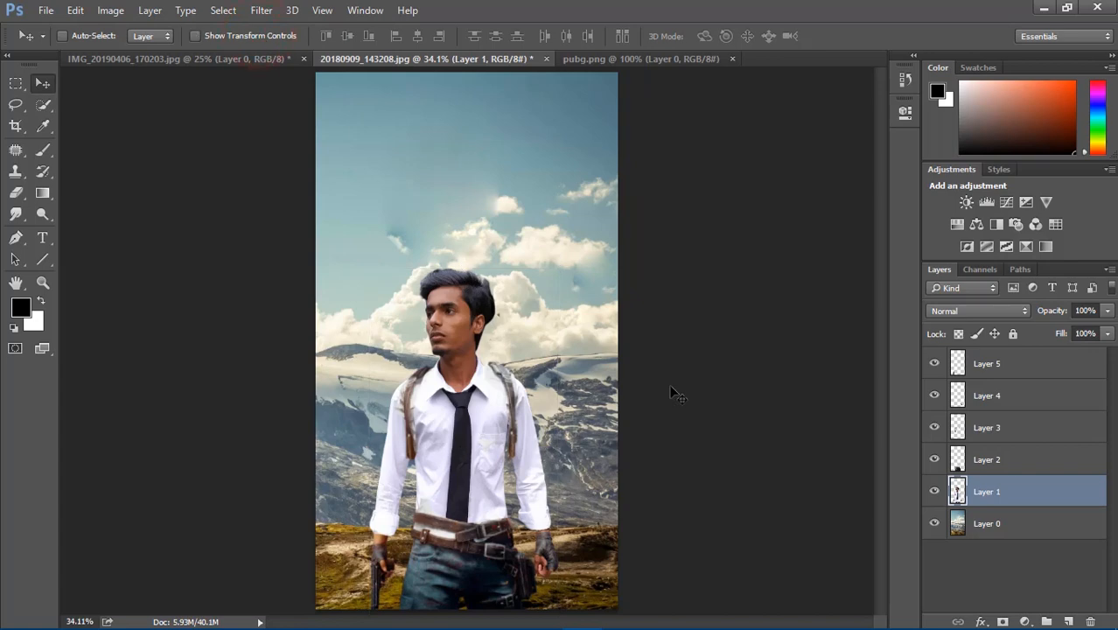
pyautogui.click(596, 59)
pyautogui.moveTo(469, 347)
pyautogui.mouseDown()
pyautogui.moveTo(398, 93)
pyautogui.moveTo(469, 359)
pyautogui.mouseUp()
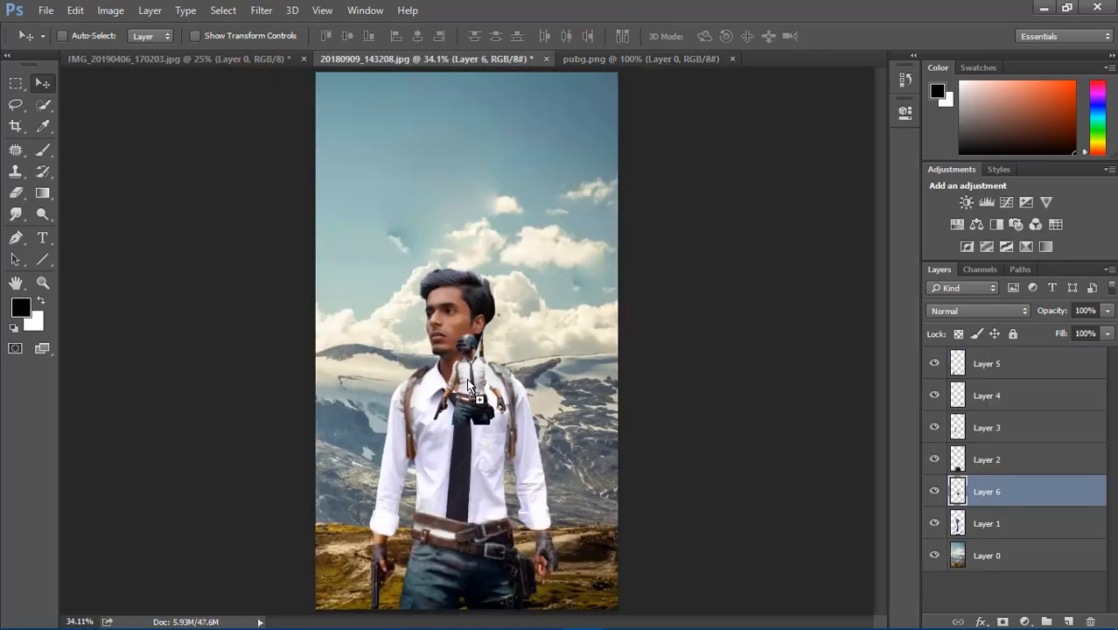
pyautogui.hotkey('ctrl', 't')
pyautogui.moveTo(505, 324); pyautogui.dragTo(472, 400)
pyautogui.click(999, 493)
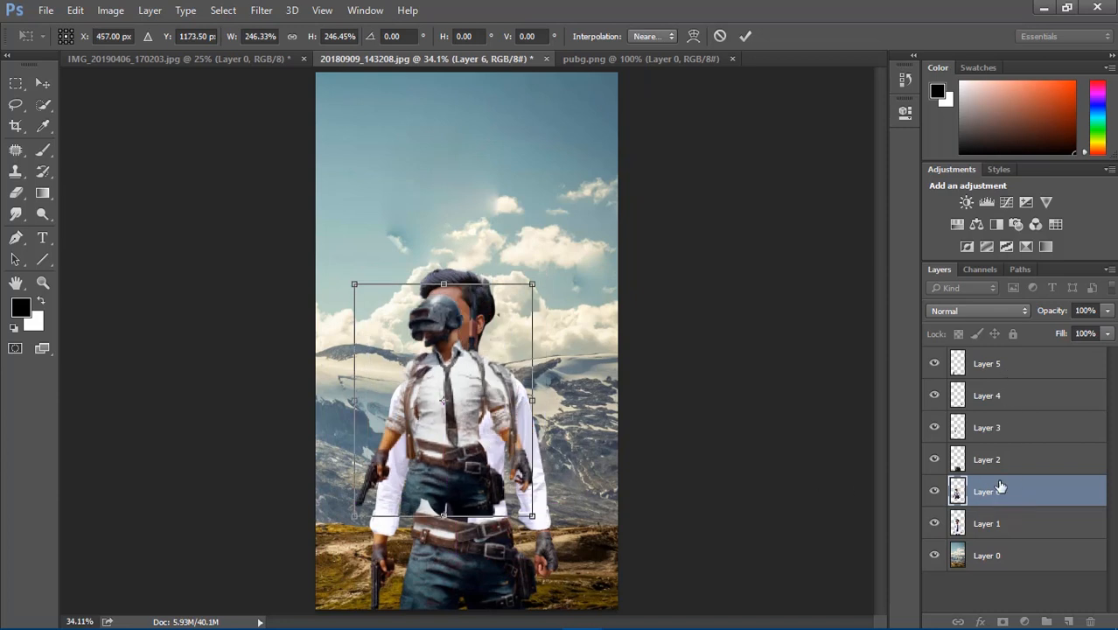
pyautogui.click(745, 35)
# Step: Move Layer 6 to the top of the layer stack and rotate the character slightly clockwise so its rifle sits beside the man's head
pyautogui.moveTo(1001, 494); pyautogui.dragTo(982, 357)
pyautogui.moveTo(456, 394); pyautogui.dragTo(494, 375)
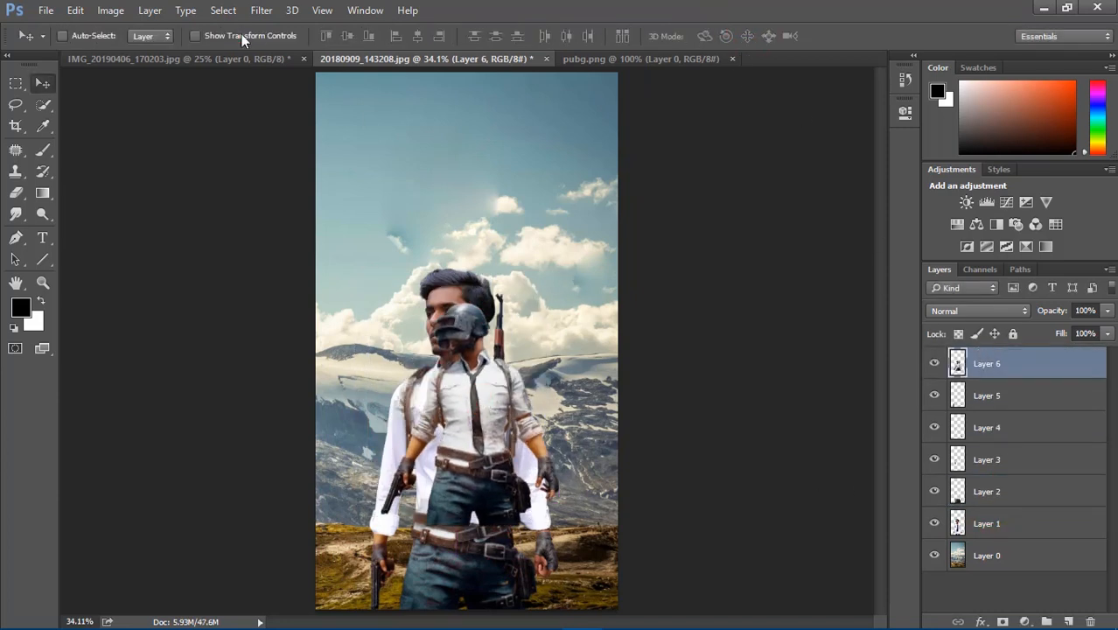
pyautogui.click(243, 40)
pyautogui.moveTo(566, 279)
pyautogui.mouseDown()
pyautogui.moveTo(583, 293)
pyautogui.moveTo(560, 293)
pyautogui.mouseUp()
pyautogui.click(745, 35)
# Step: Set the Eraser to 175 px with 100% flow and erase the Layer 6 character except its rifle
pyautogui.click(12, 194)
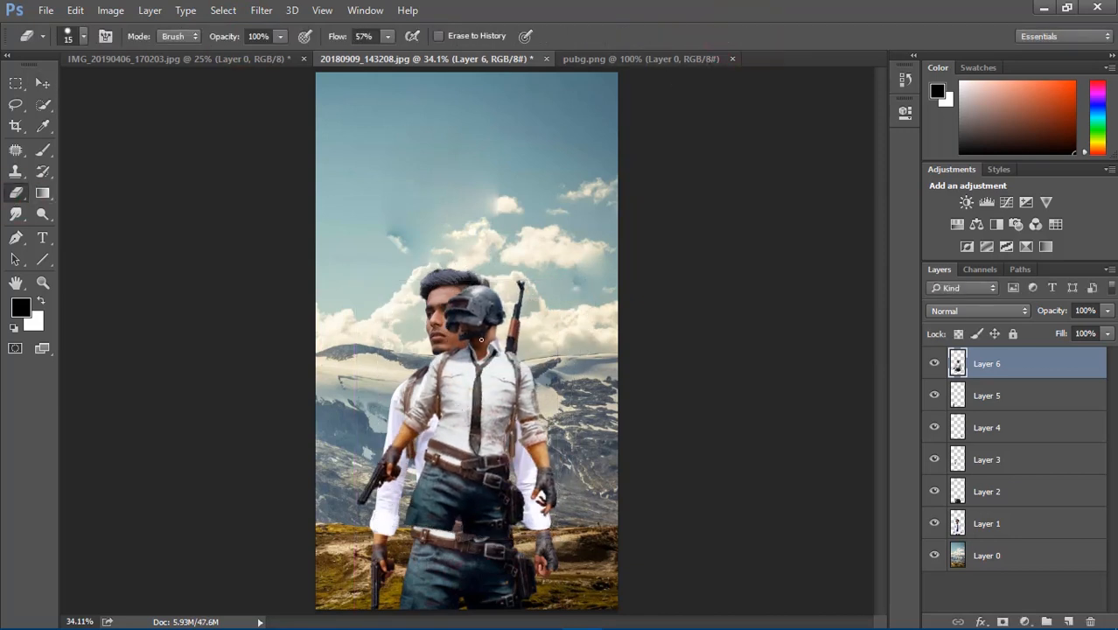
pyautogui.moveTo(470, 338); pyautogui.dragTo(477, 323)
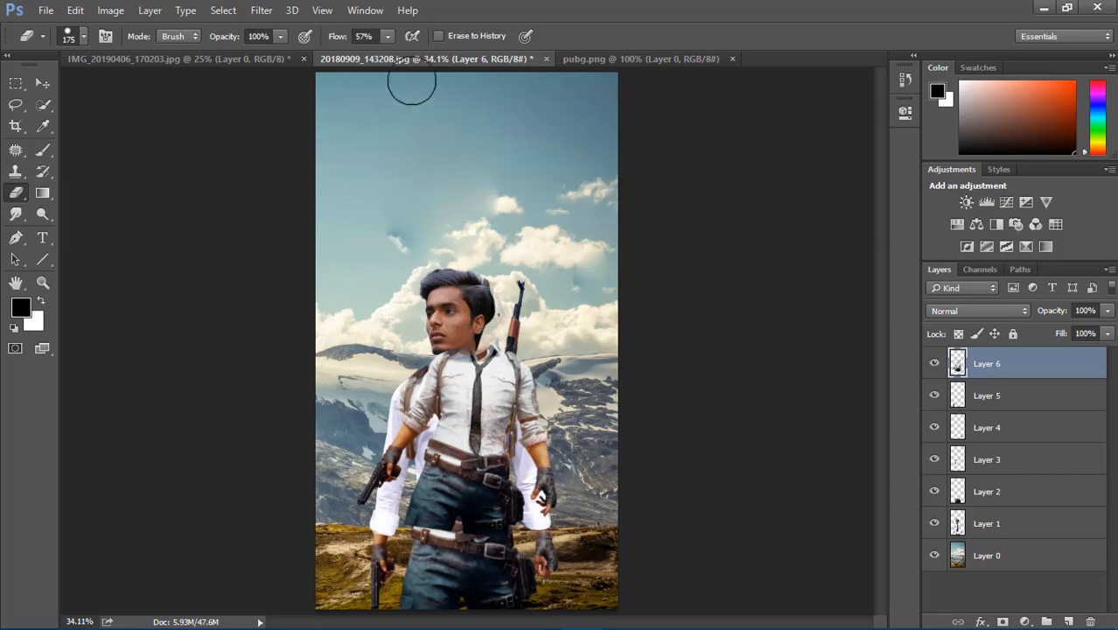
pyautogui.click(388, 36)
pyautogui.moveTo(391, 55); pyautogui.dragTo(431, 56)
pyautogui.moveTo(449, 334)
pyautogui.mouseDown()
pyautogui.moveTo(374, 440)
pyautogui.moveTo(433, 516)
pyautogui.moveTo(511, 477)
pyautogui.moveTo(474, 424)
pyautogui.mouseUp()
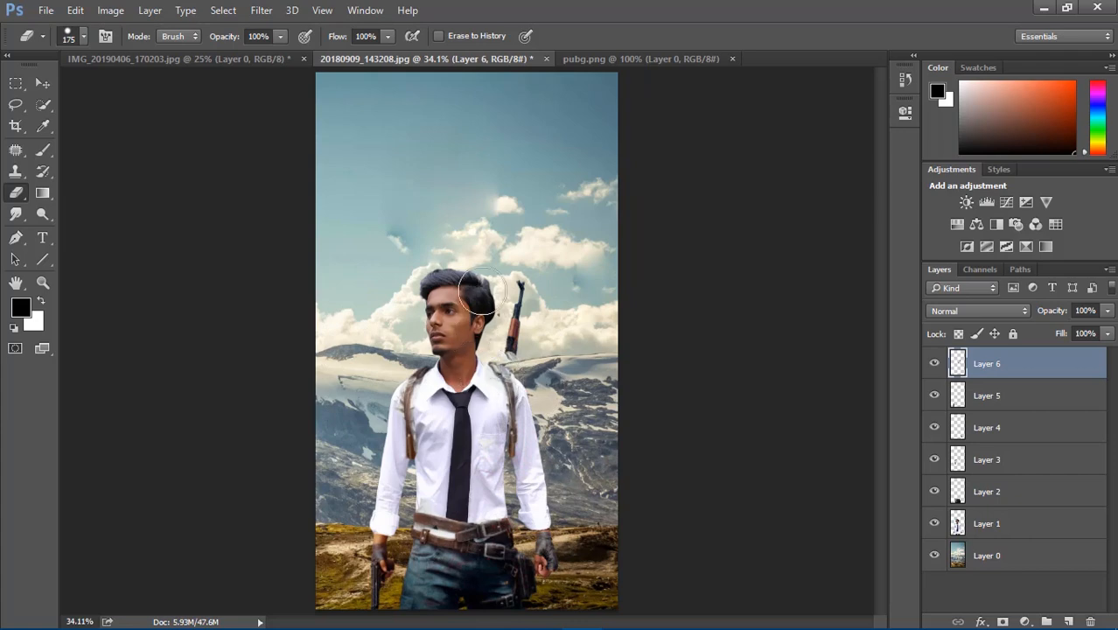
# Step: Move the rifle closer to the man's neck and erase the leftover shirt fragments below it
pyautogui.press('z')
pyautogui.scroll(2, 521, 374)
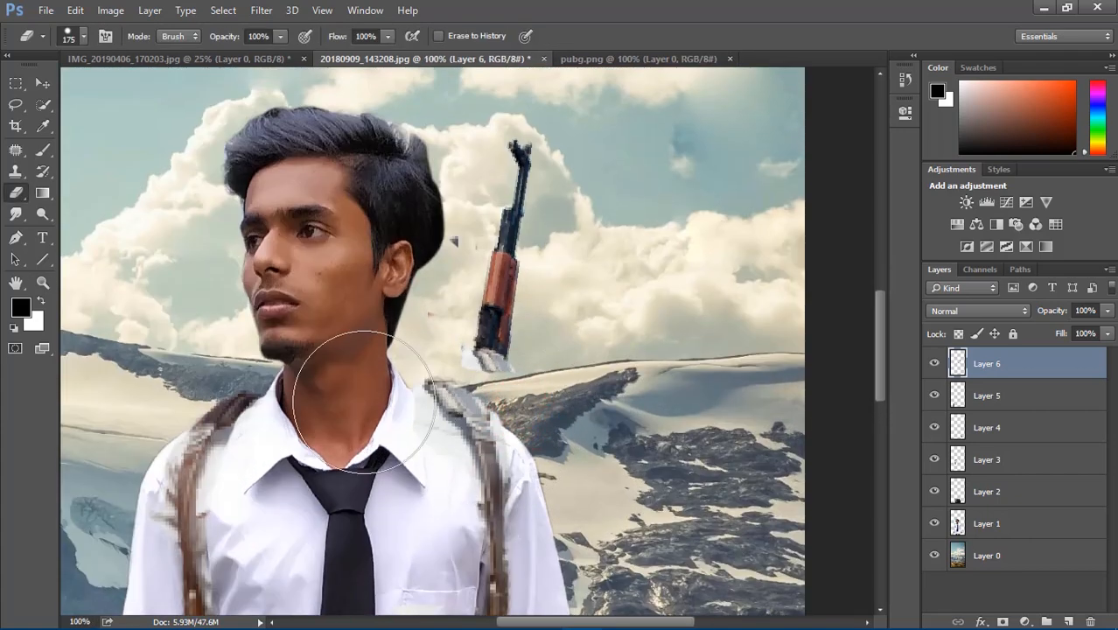
pyautogui.press('v')
pyautogui.moveTo(507, 302); pyautogui.dragTo(470, 349)
pyautogui.press('e')
pyautogui.click(451, 453)
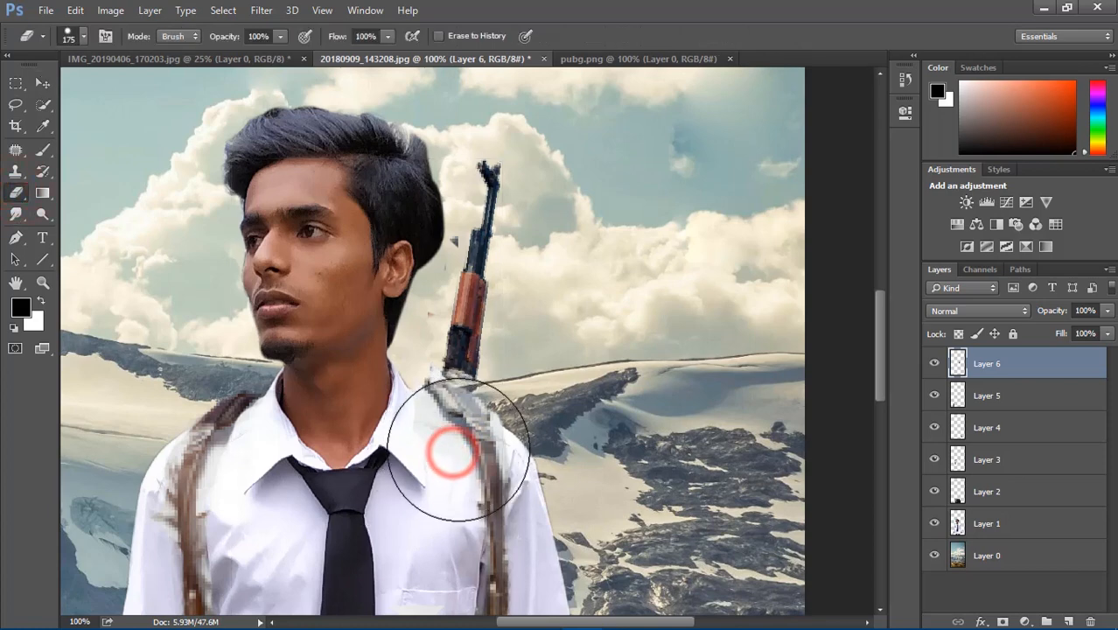
pyautogui.click(472, 446)
pyautogui.click(452, 446)
pyautogui.click(419, 449)
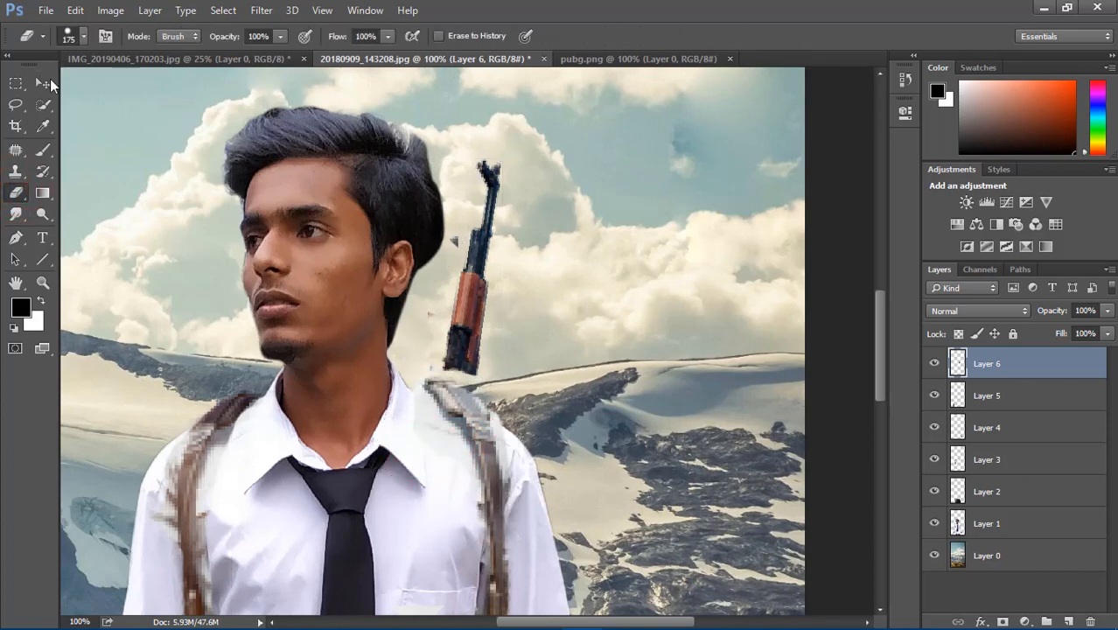
# Step: Lower the rifle until its base meets the harness strap on the man's shoulder, and hide the transform controls
pyautogui.click(42, 83)
pyautogui.moveTo(495, 324); pyautogui.dragTo(477, 363)
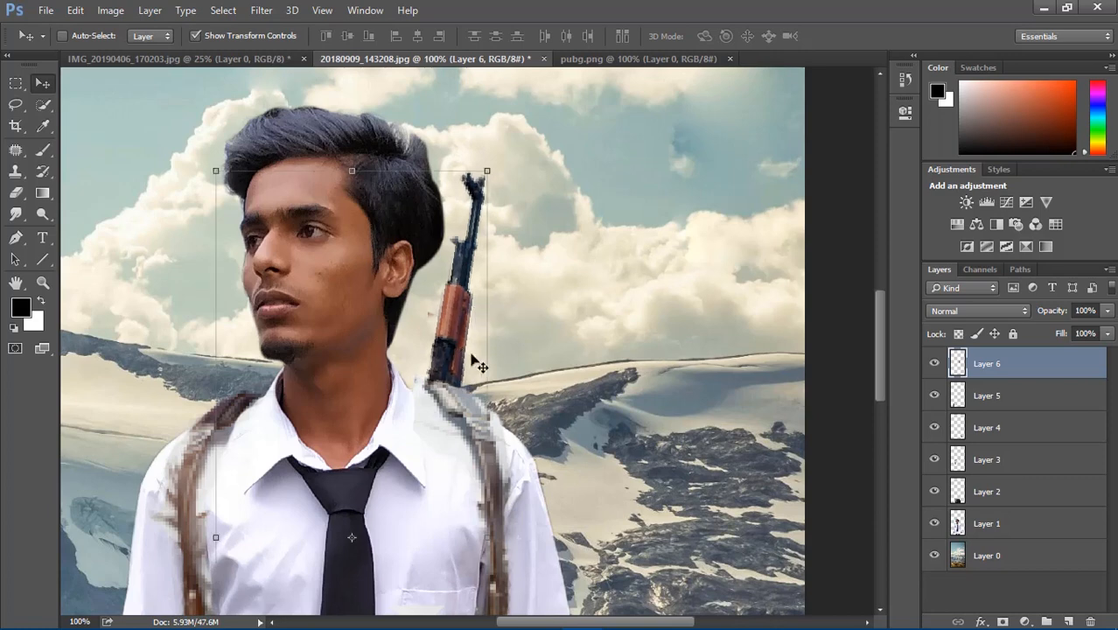
pyautogui.hotkey('ctrl', '0')
pyautogui.click(233, 39)
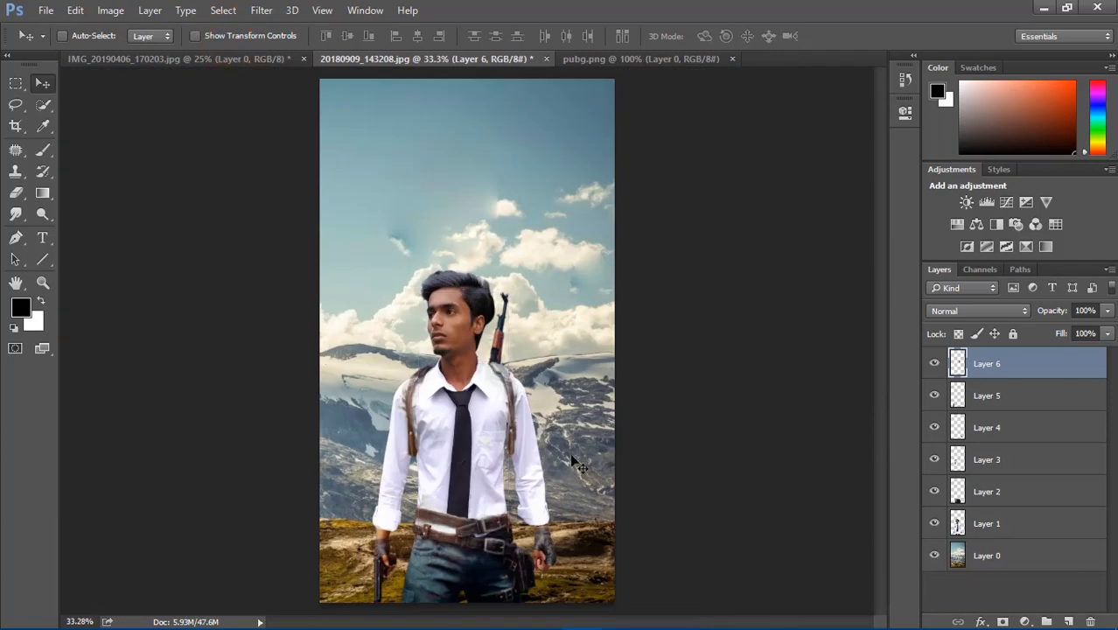
pyautogui.click(611, 59)
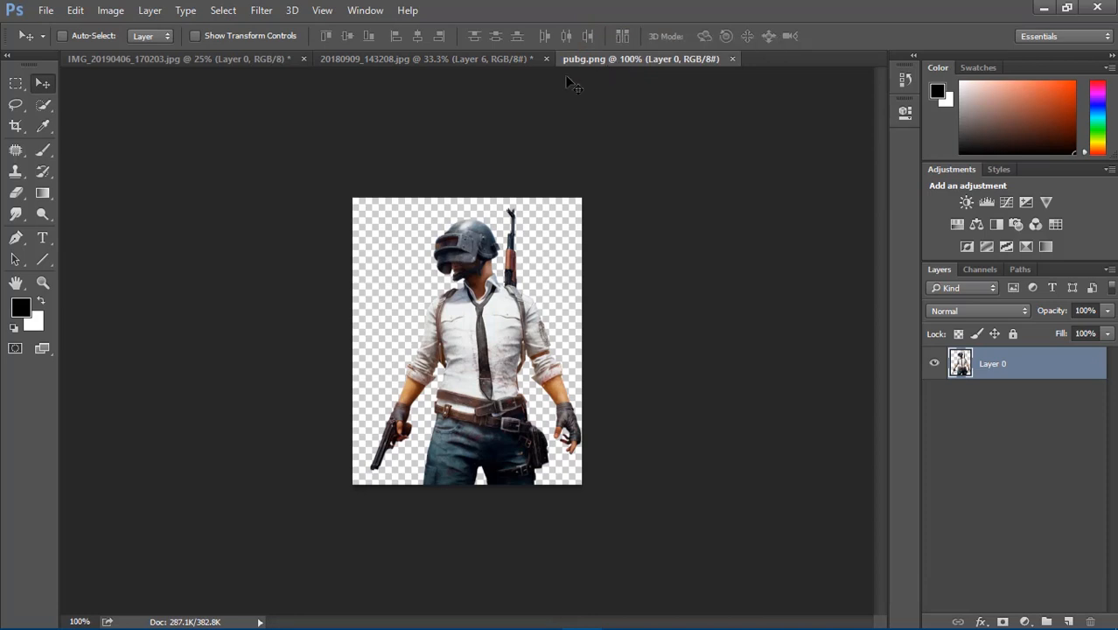
pyautogui.click(457, 57)
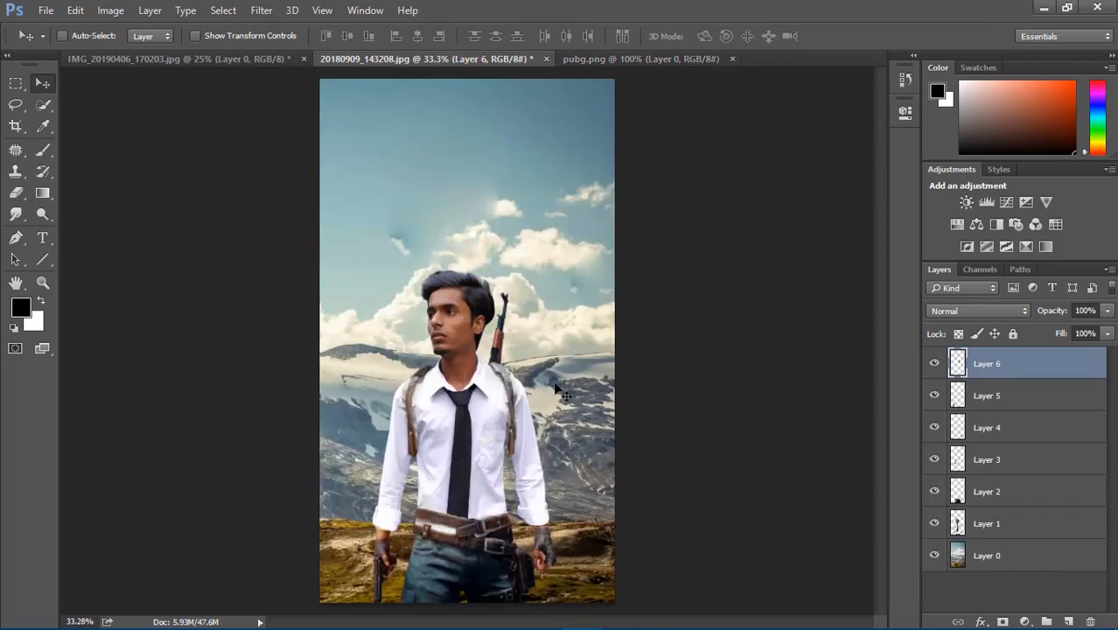
# Step: Open logo.png, pubg (1).png, pubg (2).png, balun1.jpg, .bulatpng.png and balun.png together from the PUBG folder
pyautogui.click(45, 9)
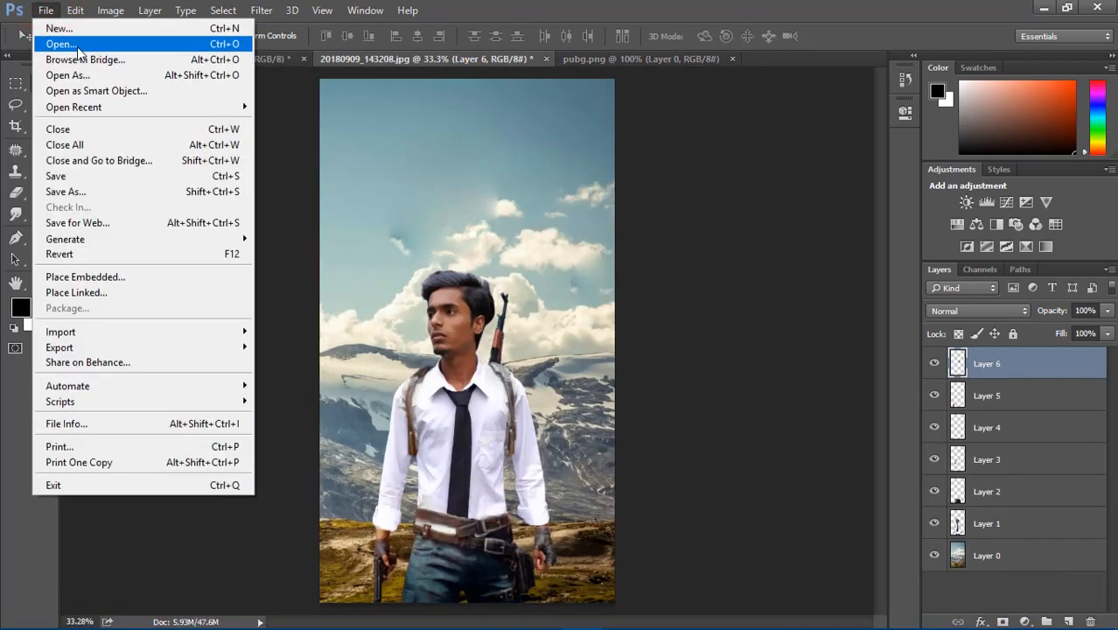
pyautogui.click(61, 44)
pyautogui.click(201, 260)
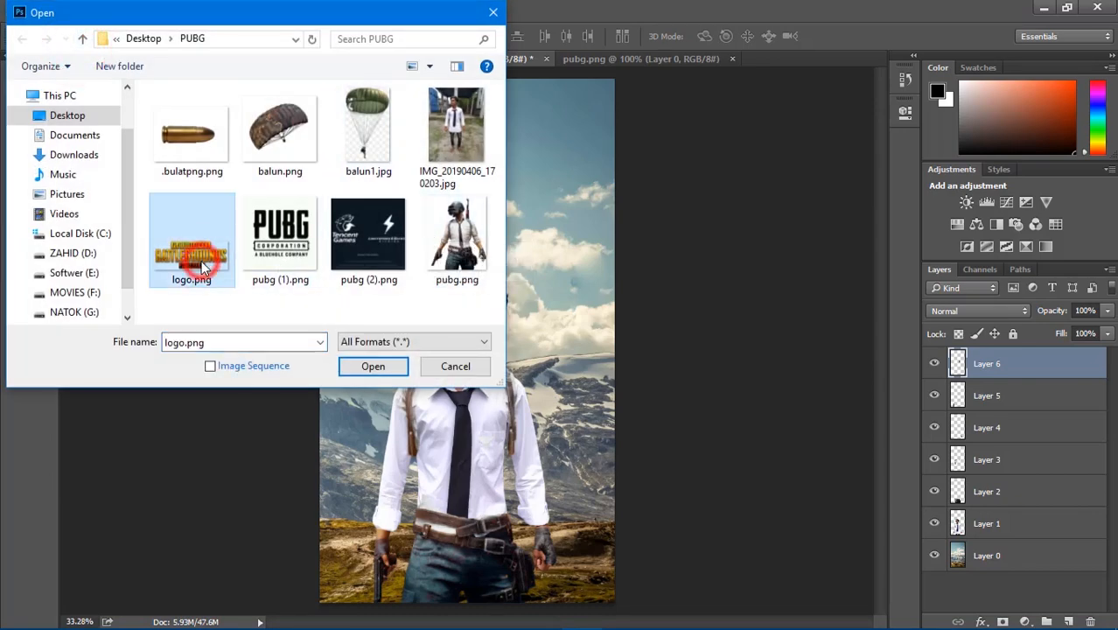
pyautogui.keyDown('ctrl'); pyautogui.click(280, 240); pyautogui.keyUp('ctrl')
pyautogui.keyDown('ctrl'); pyautogui.click(359, 241); pyautogui.keyUp('ctrl')
pyautogui.keyDown('ctrl'); pyautogui.click(368, 131); pyautogui.keyUp('ctrl')
pyautogui.keyDown('ctrl'); pyautogui.click(194, 136); pyautogui.keyUp('ctrl')
pyautogui.keyDown('ctrl'); pyautogui.click(278, 140); pyautogui.keyUp('ctrl')
pyautogui.click(372, 366)
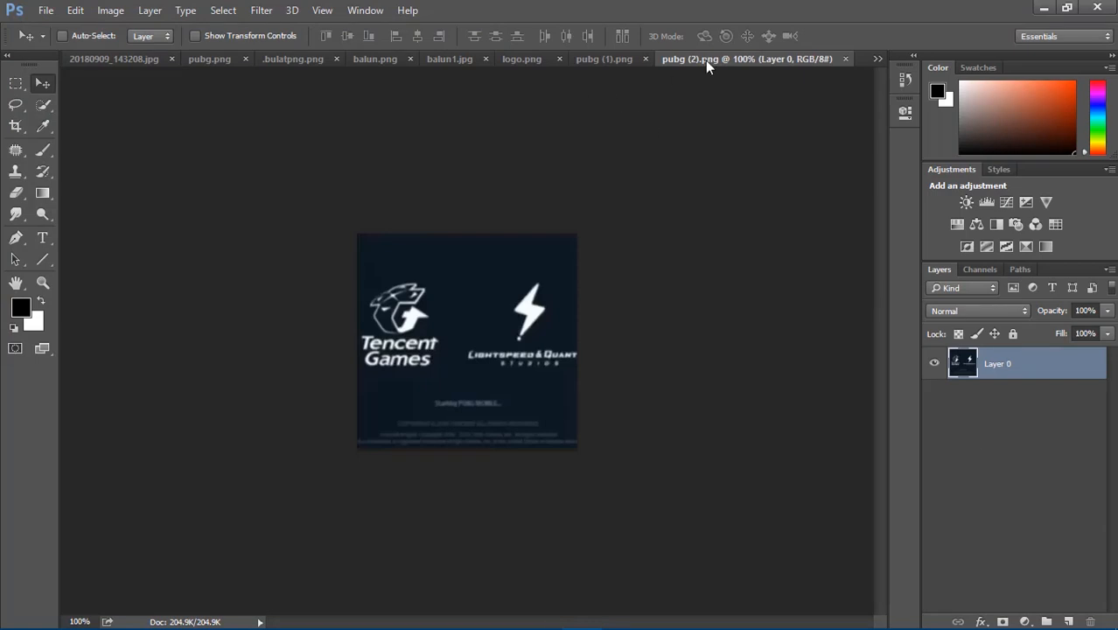
# Step: Add the pubg (2).png studio logos to the composite's lower-right corner with Screen blending and move their layer directly above Layer 0
pyautogui.moveTo(516, 319); pyautogui.dragTo(586, 574)
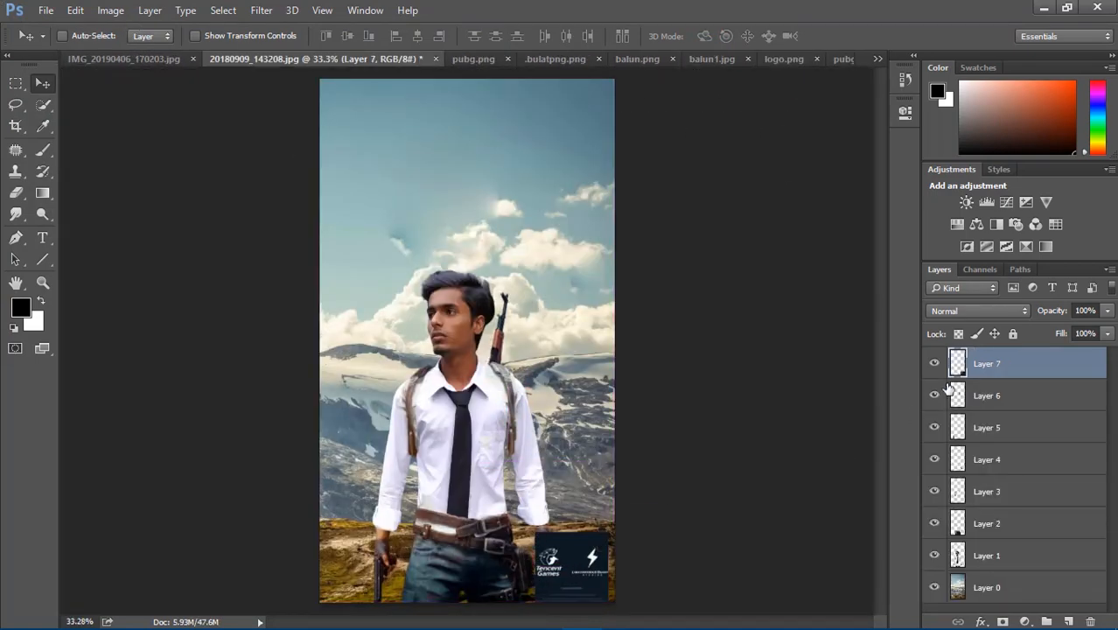
pyautogui.click(963, 312)
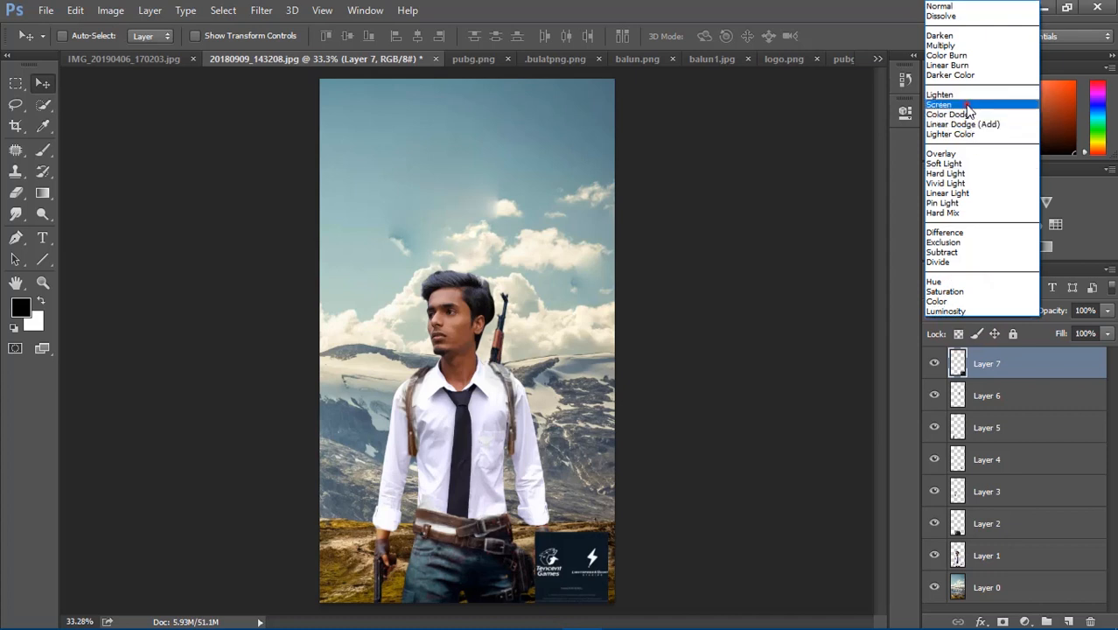
pyautogui.click(943, 106)
pyautogui.moveTo(585, 565); pyautogui.dragTo(592, 583)
pyautogui.moveTo(979, 368); pyautogui.dragTo(1012, 568)
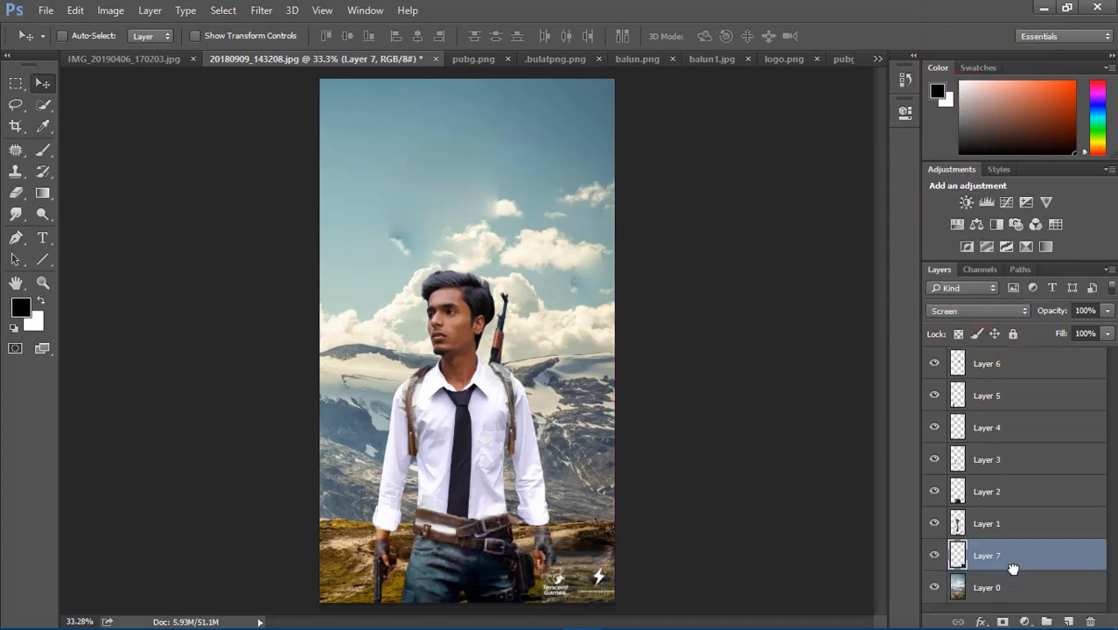
# Step: Bring the pubg (1).png logo into the composite above the studio logos and set its blend mode to Multiply
pyautogui.click(843, 61)
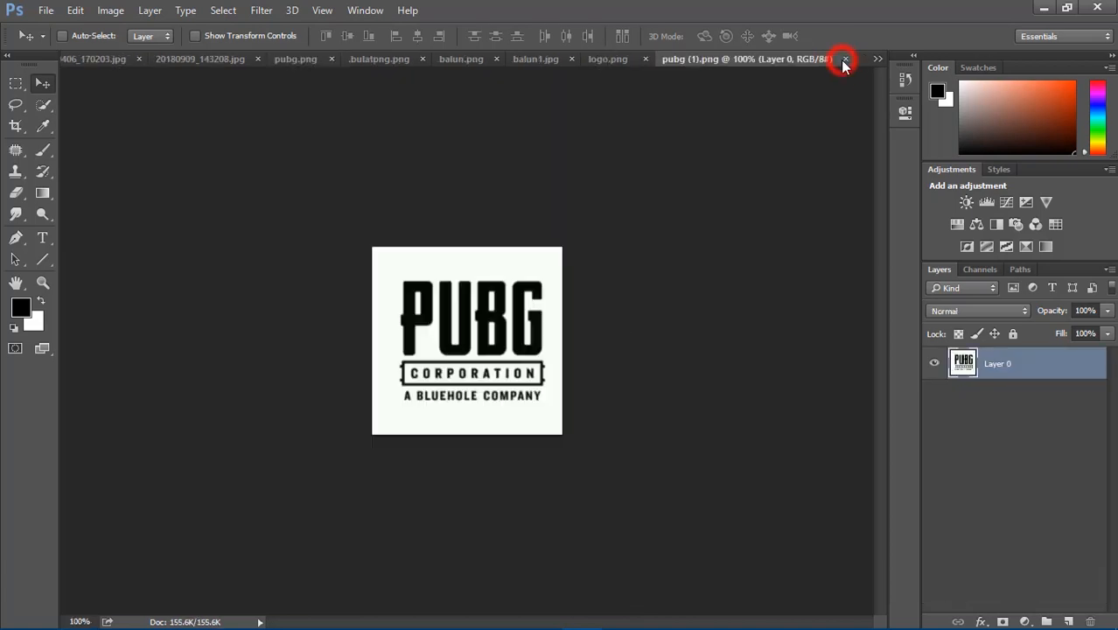
pyautogui.moveTo(494, 238); pyautogui.dragTo(587, 489)
pyautogui.click(973, 311)
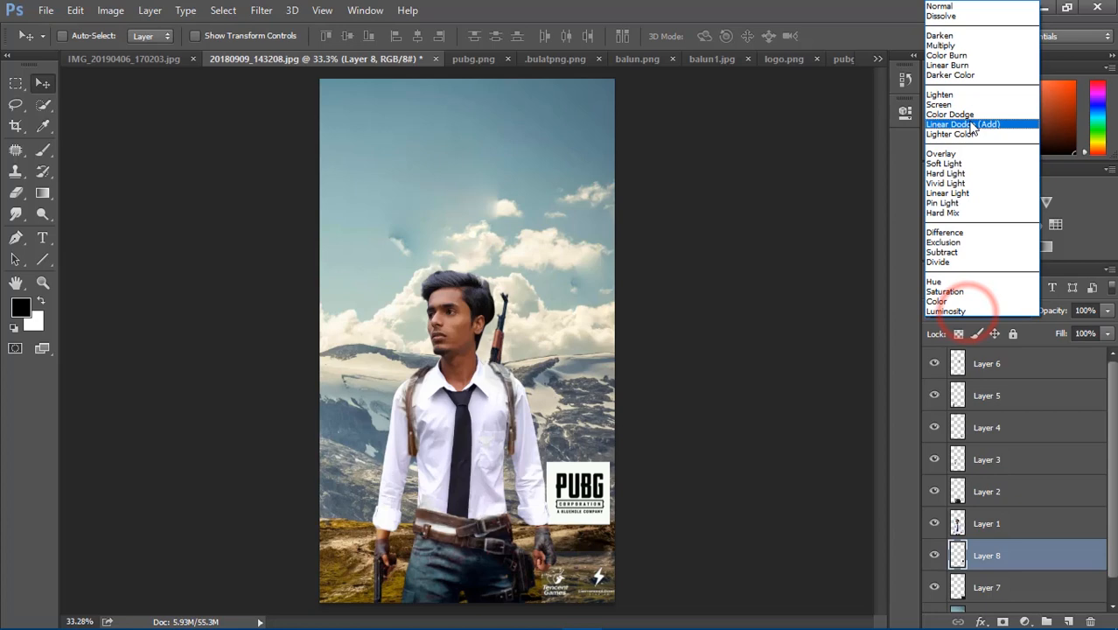
pyautogui.click(960, 46)
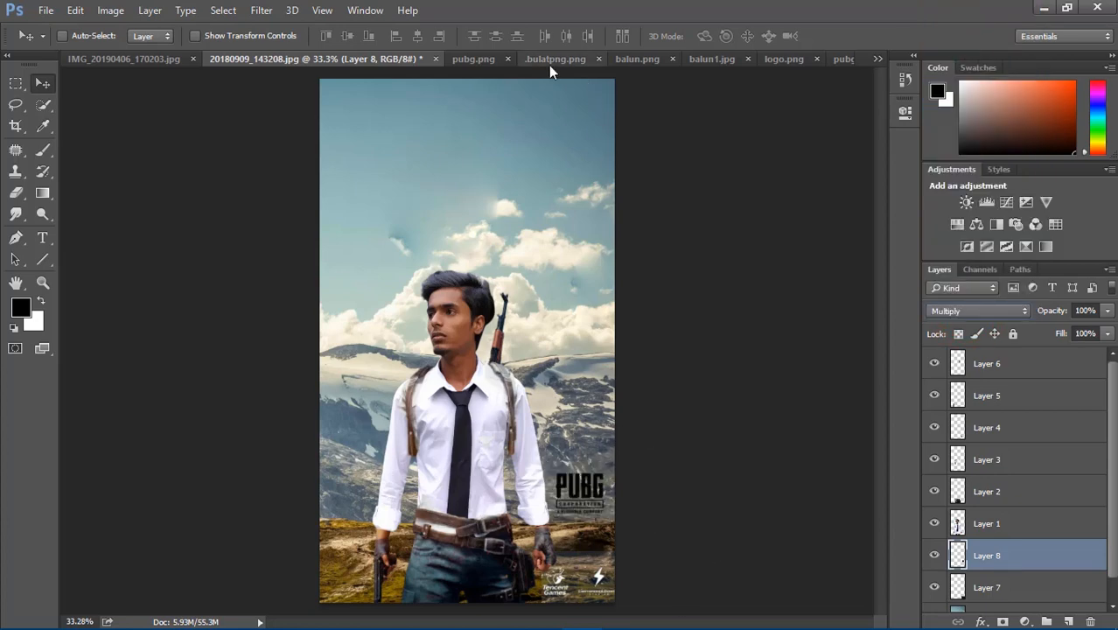
# Step: Copy the bullet from .bulatpng.png into the composite and try scaling it to about 25% beside the man's left-hand sleeve
pyautogui.click(493, 58)
pyautogui.click(549, 58)
pyautogui.moveTo(525, 289); pyautogui.dragTo(465, 230)
pyautogui.click(199, 35)
pyautogui.moveTo(529, 198); pyautogui.dragTo(362, 499)
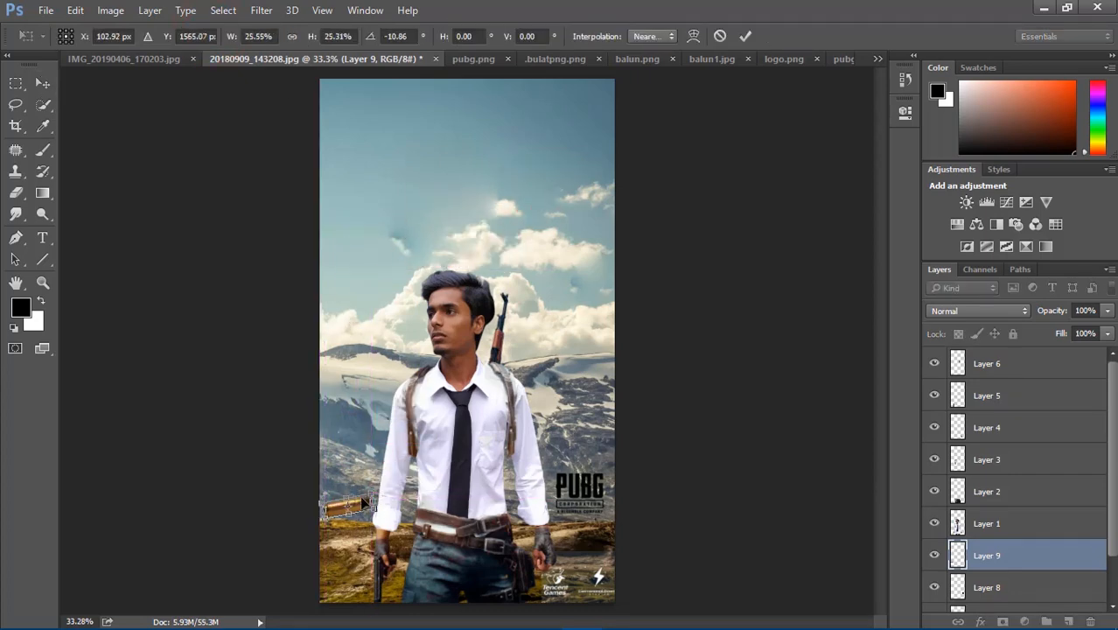
# Step: Copy a second bullet from .bulatpng.png, scale it down, tilt its tip downward and place it above the black PUBG logo
pyautogui.click(543, 63)
pyautogui.moveTo(474, 372); pyautogui.dragTo(492, 145)
pyautogui.hotkey('ctrl', 't')
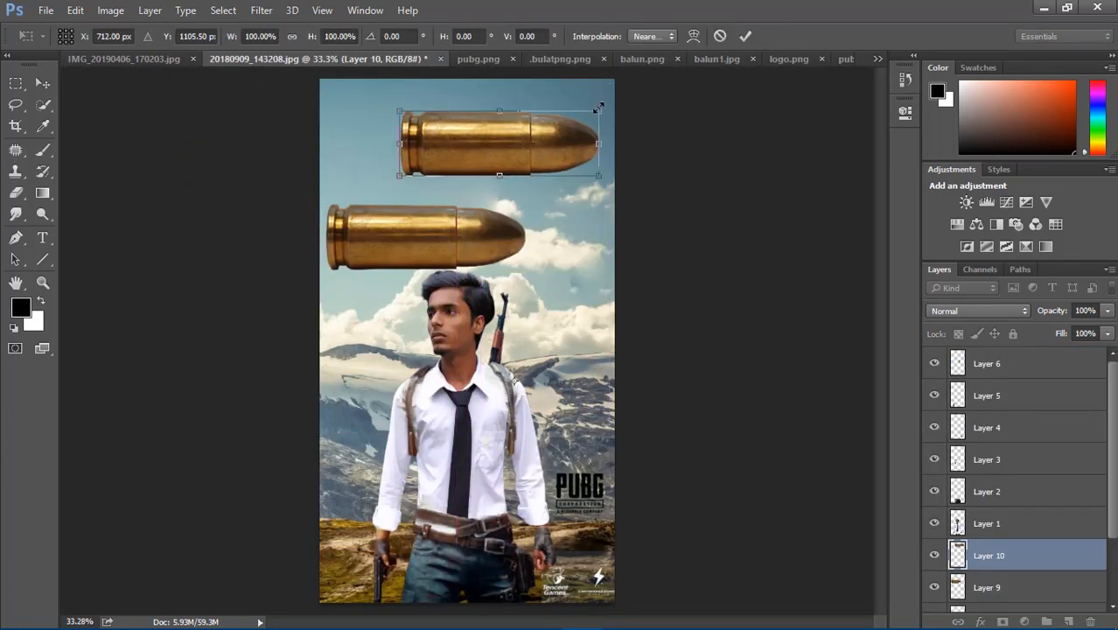
pyautogui.moveTo(598, 108); pyautogui.dragTo(456, 150)
pyautogui.moveTo(444, 158); pyautogui.dragTo(565, 438)
pyautogui.click(744, 36)
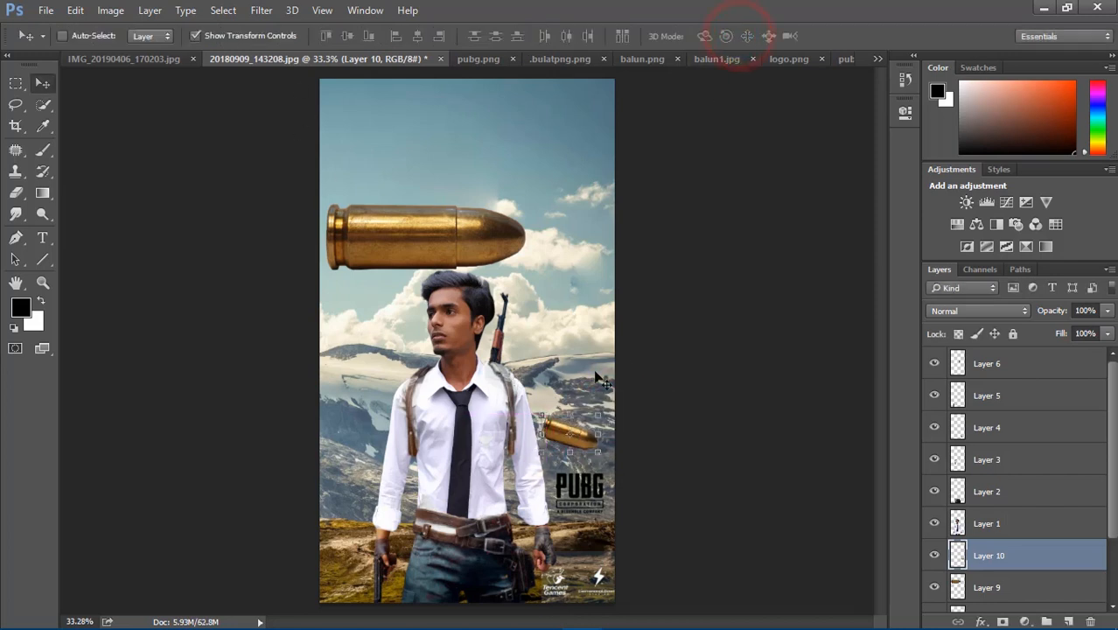
# Step: Scale the Layer 9 bullet to about 24%, rotate it about 46° and place it at the image's left edge beside the man's forearm
pyautogui.moveTo(424, 242); pyautogui.dragTo(404, 192)
pyautogui.click(972, 587)
pyautogui.click(272, 35)
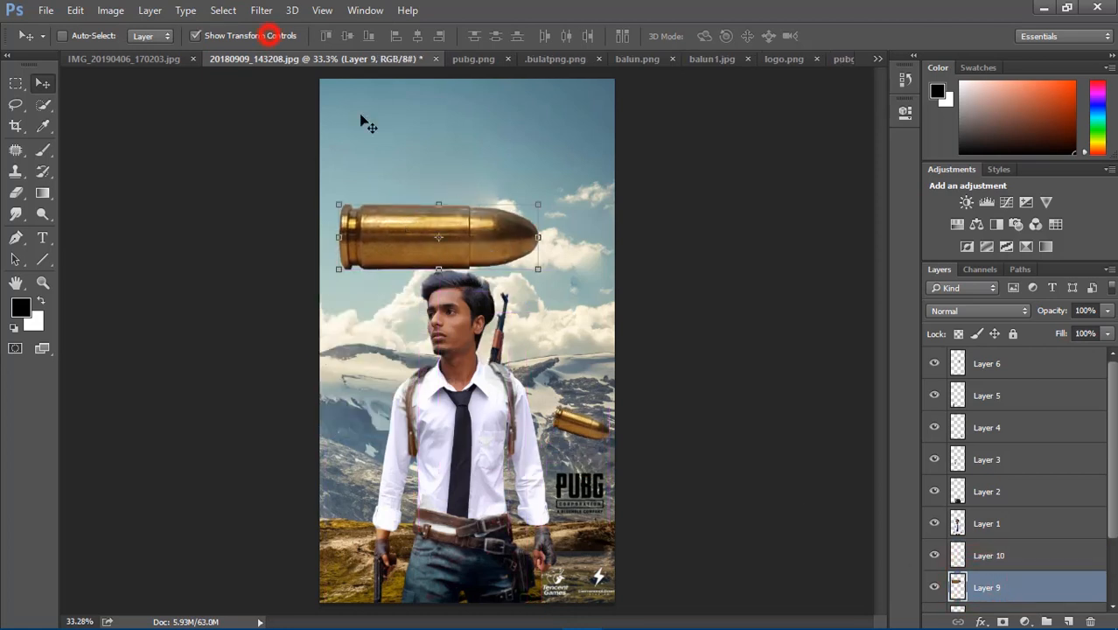
pyautogui.moveTo(538, 205); pyautogui.dragTo(383, 246)
pyautogui.moveTo(377, 259); pyautogui.dragTo(385, 513)
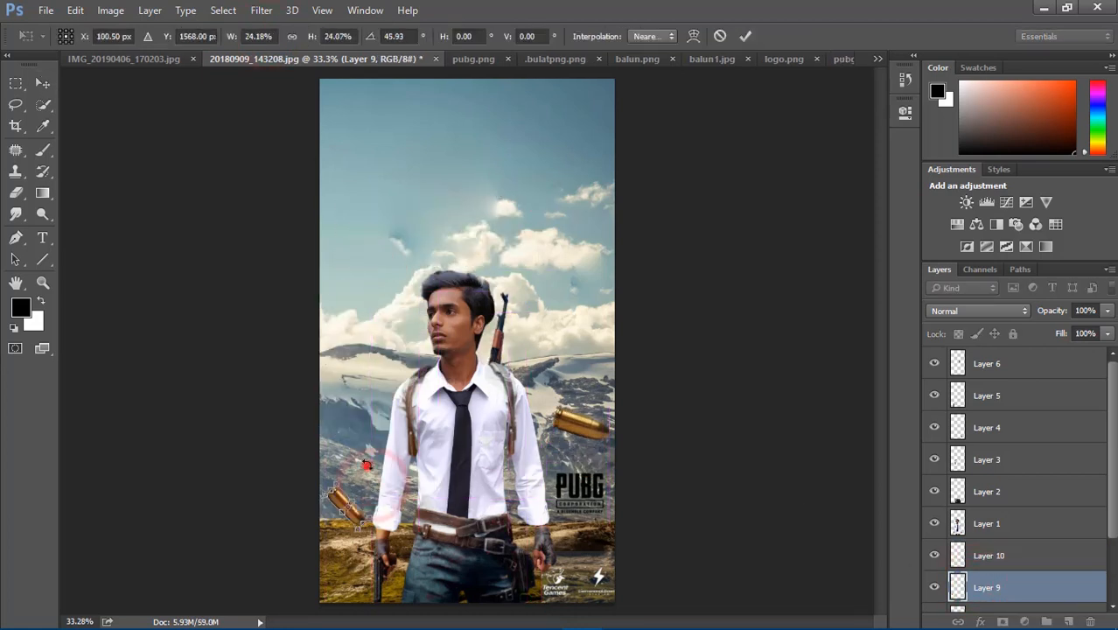
pyautogui.click(744, 36)
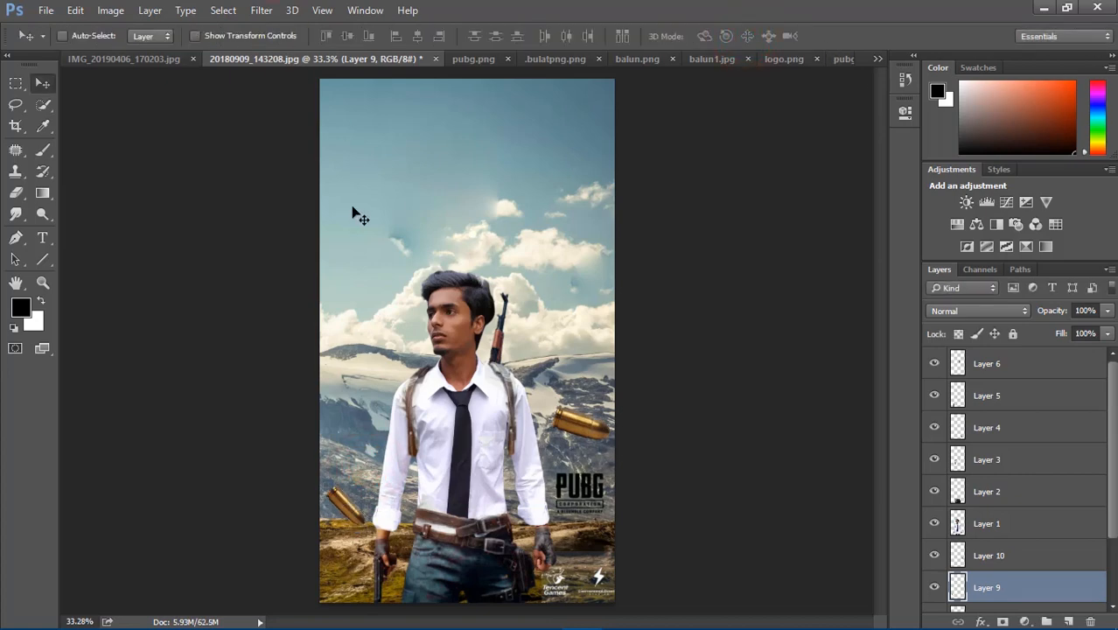
# Step: Close .bulatpng.png, copy the parachute from balun.png and place it, much reduced, in the sky above the right-hand bullet
pyautogui.click(538, 58)
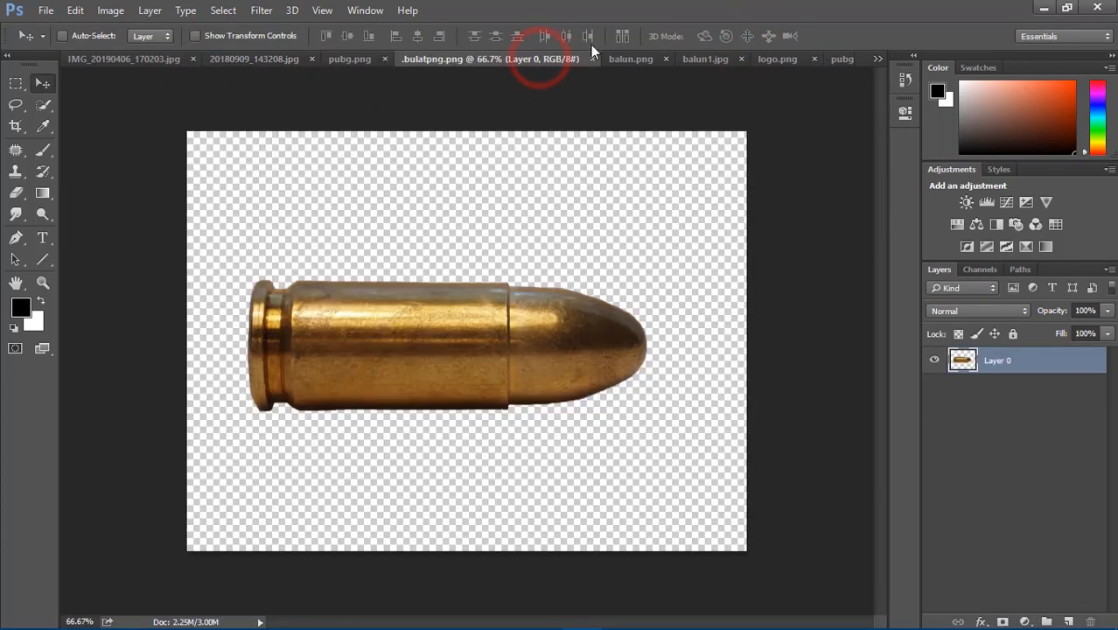
pyautogui.click(592, 58)
pyautogui.click(571, 58)
pyautogui.moveTo(515, 282); pyautogui.dragTo(528, 354)
pyautogui.click(259, 37)
pyautogui.moveTo(531, 362); pyautogui.dragTo(581, 326)
pyautogui.click(740, 37)
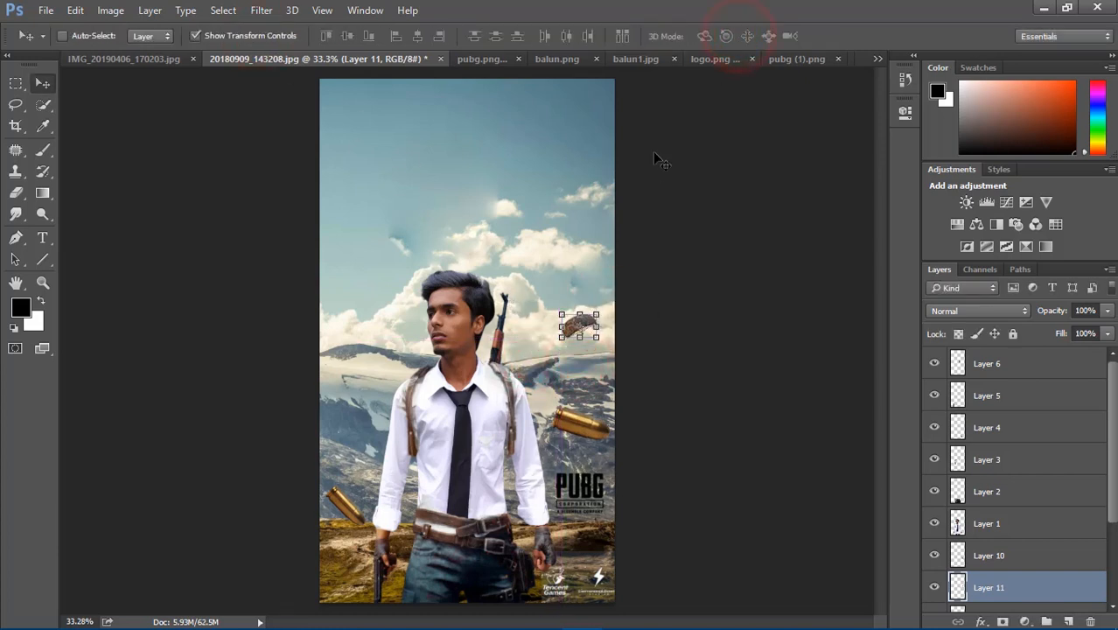
pyautogui.click(271, 35)
# Step: Copy the parachutist from balun1.jpg into the sky above the small parachute and blend away its background with Darken
pyautogui.click(623, 59)
pyautogui.moveTo(477, 251); pyautogui.dragTo(398, 132)
pyautogui.click(953, 311)
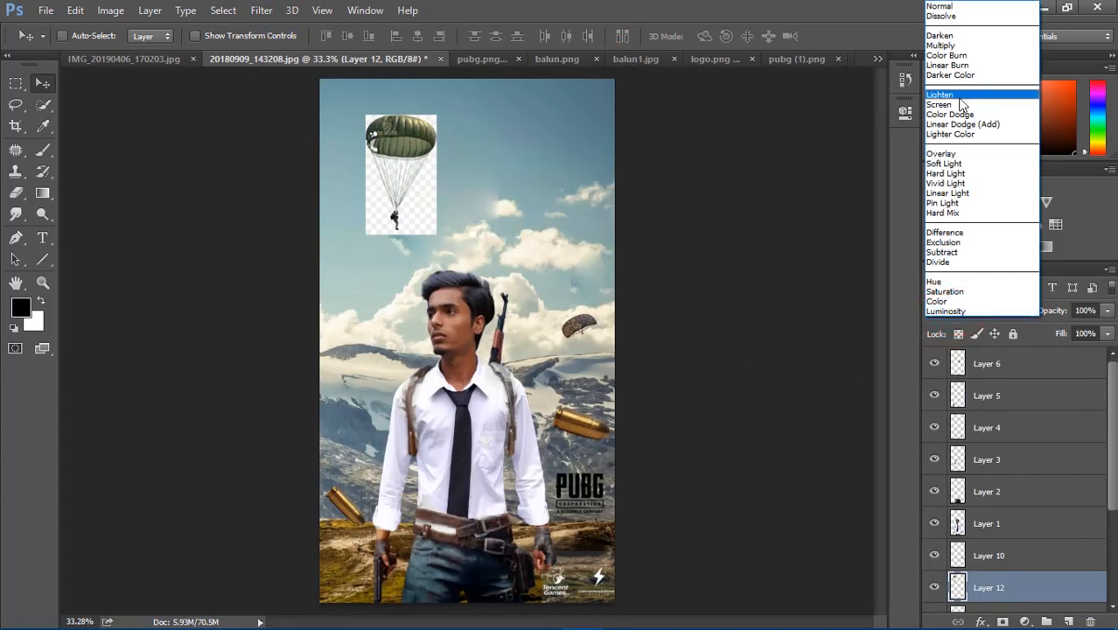
pyautogui.click(959, 99)
pyautogui.click(978, 310)
pyautogui.click(941, 45)
pyautogui.moveTo(407, 172); pyautogui.dragTo(549, 205)
pyautogui.click(978, 310)
pyautogui.click(952, 46)
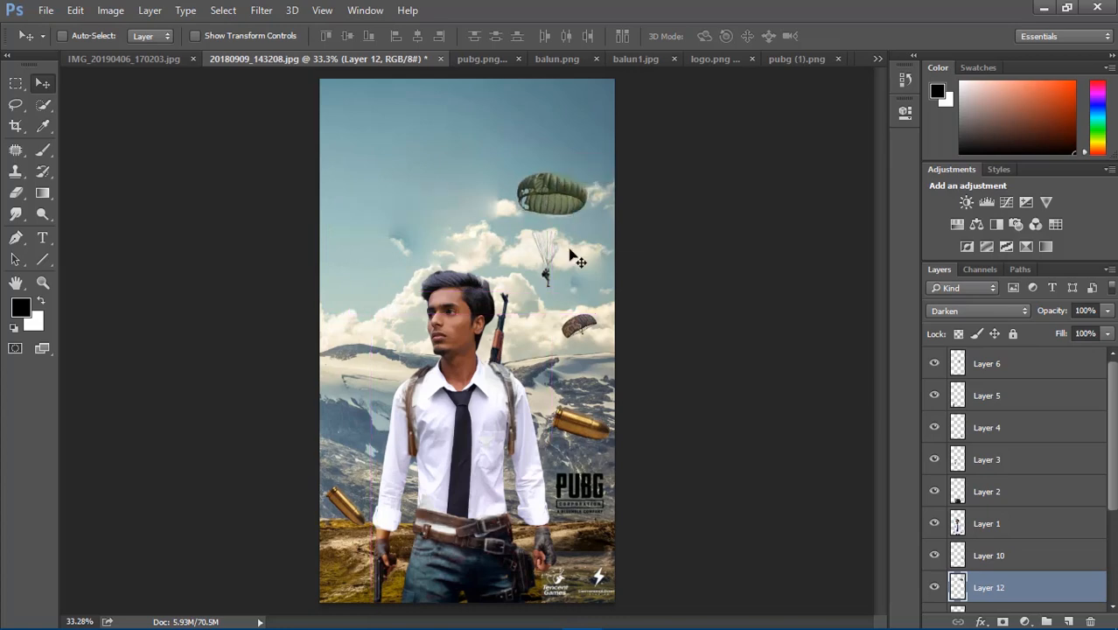
# Step: Add a second balun1.jpg parachutist with Darken blending, scaled down and placed over the clouds left of the man's head
pyautogui.click(556, 59)
pyautogui.click(626, 59)
pyautogui.moveTo(485, 188); pyautogui.dragTo(376, 288)
pyautogui.click(953, 314)
pyautogui.click(948, 58)
pyautogui.click(953, 313)
pyautogui.click(948, 42)
pyautogui.click(214, 35)
pyautogui.click(743, 35)
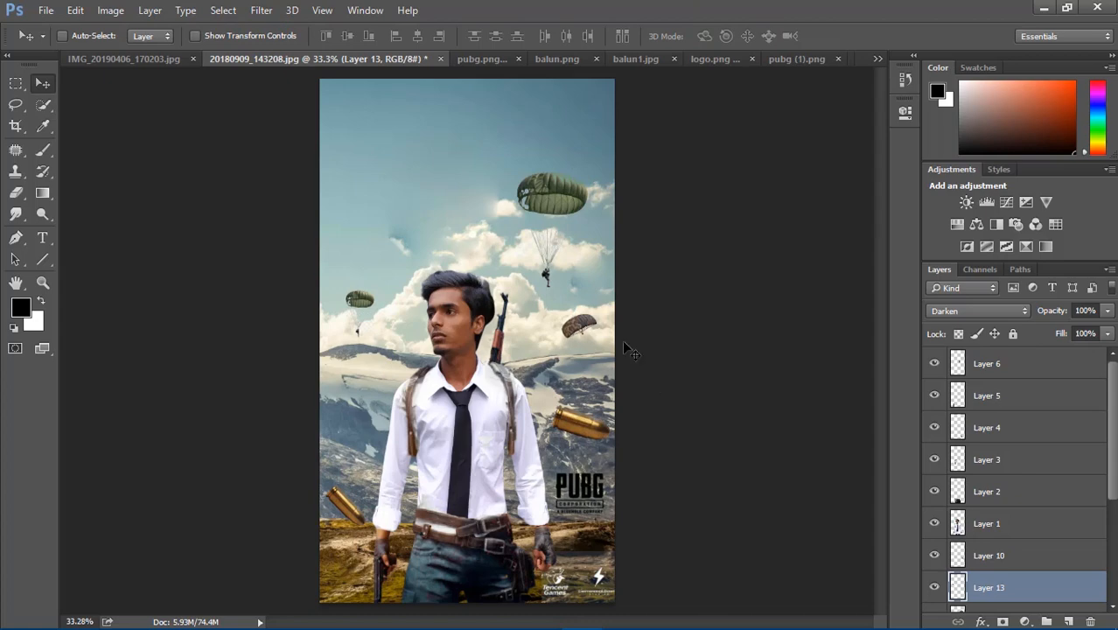
# Step: Copy the Battlegrounds Mobile title from logo.png into the composite, centred at the top of the sky
pyautogui.click(778, 62)
pyautogui.click(602, 61)
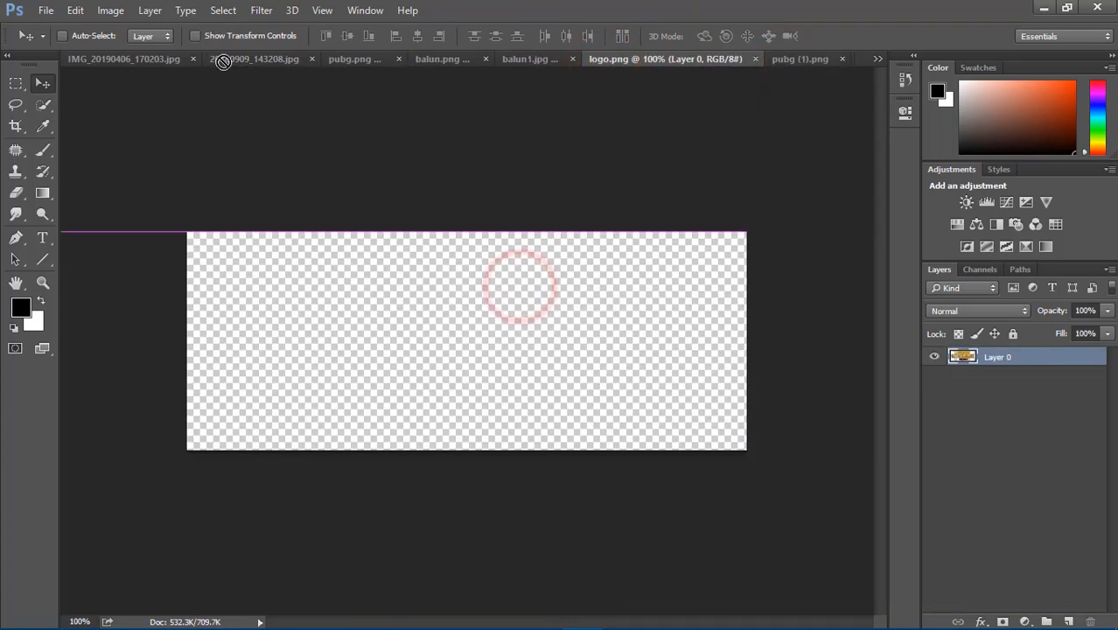
pyautogui.moveTo(223, 62); pyautogui.dragTo(475, 114)
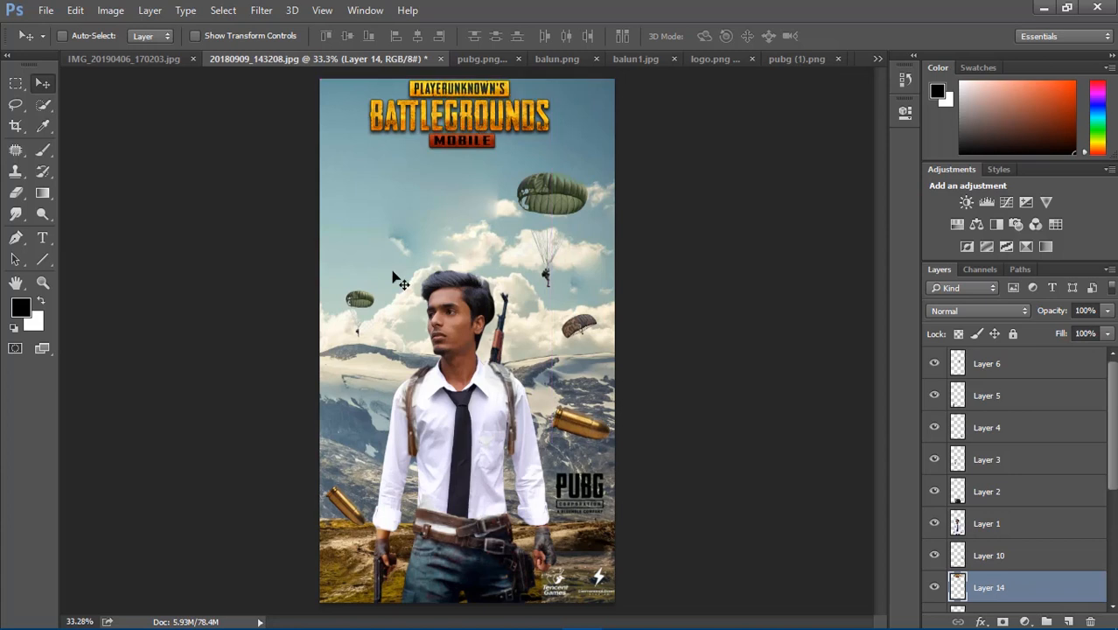
# Step: Flatten the image, unlock the background layer and duplicate it
pyautogui.click(1002, 368)
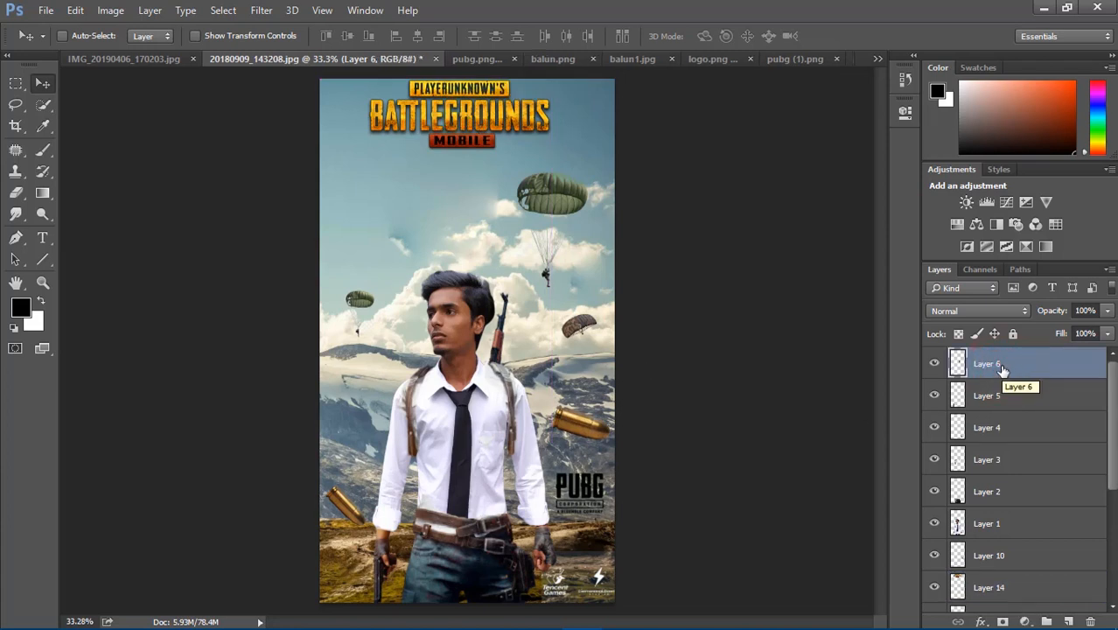
pyautogui.rightClick(1002, 369)
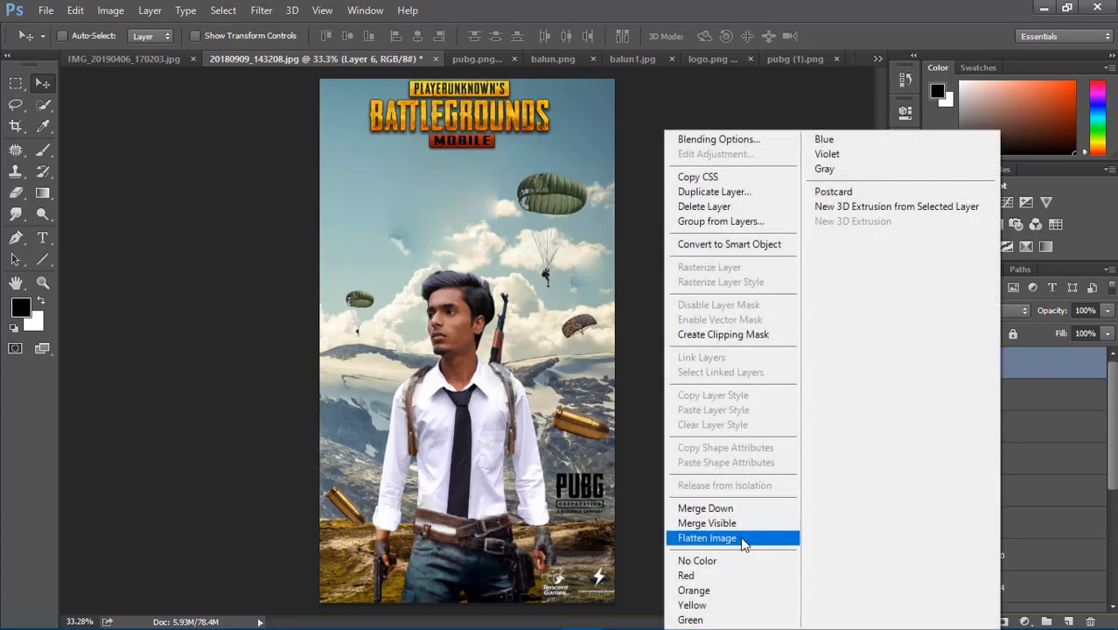
pyautogui.click(741, 537)
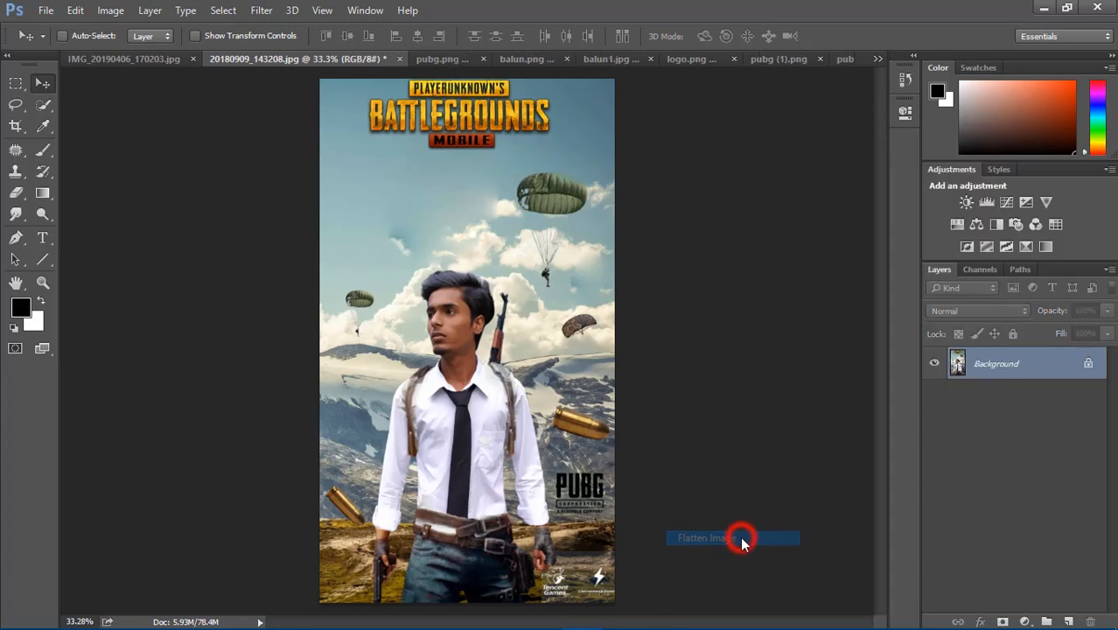
pyautogui.click(1089, 365)
pyautogui.moveTo(1034, 370); pyautogui.dragTo(1068, 621)
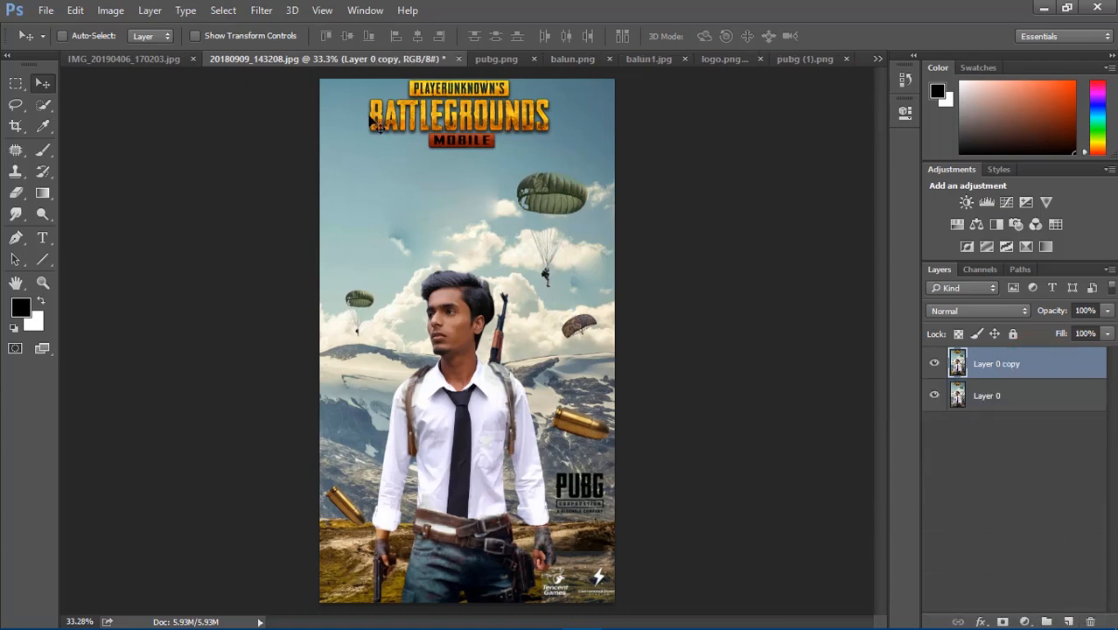
# Step: Open the Camera Raw Filter on Layer 0 copy and set Exposure to -0.05, Contrast to -53 and Shadows to +7
pyautogui.click(259, 10)
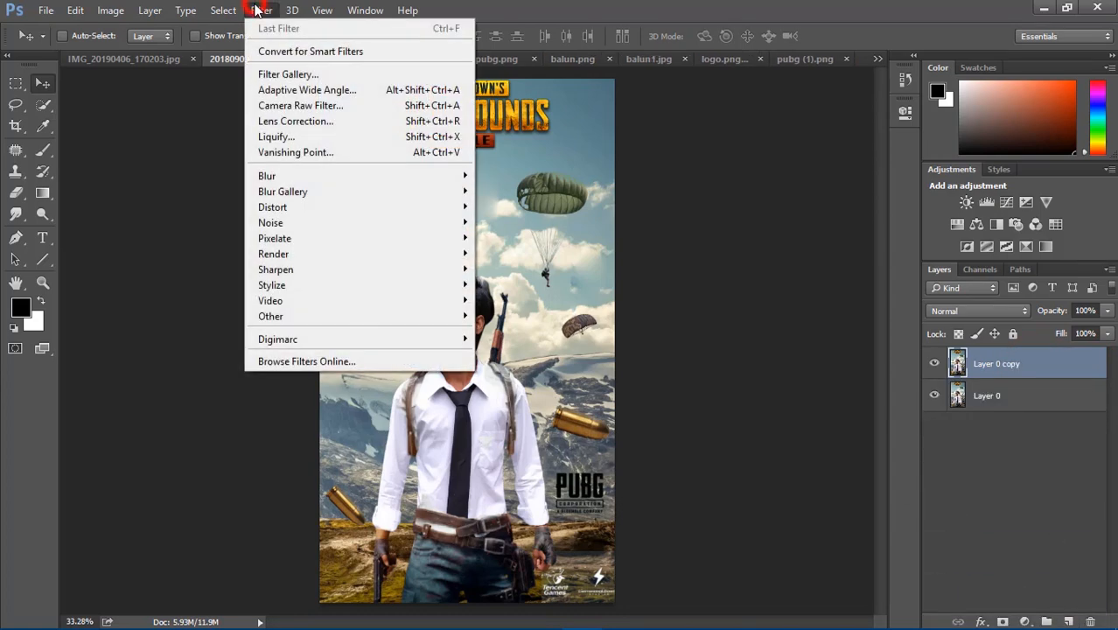
pyautogui.click(323, 105)
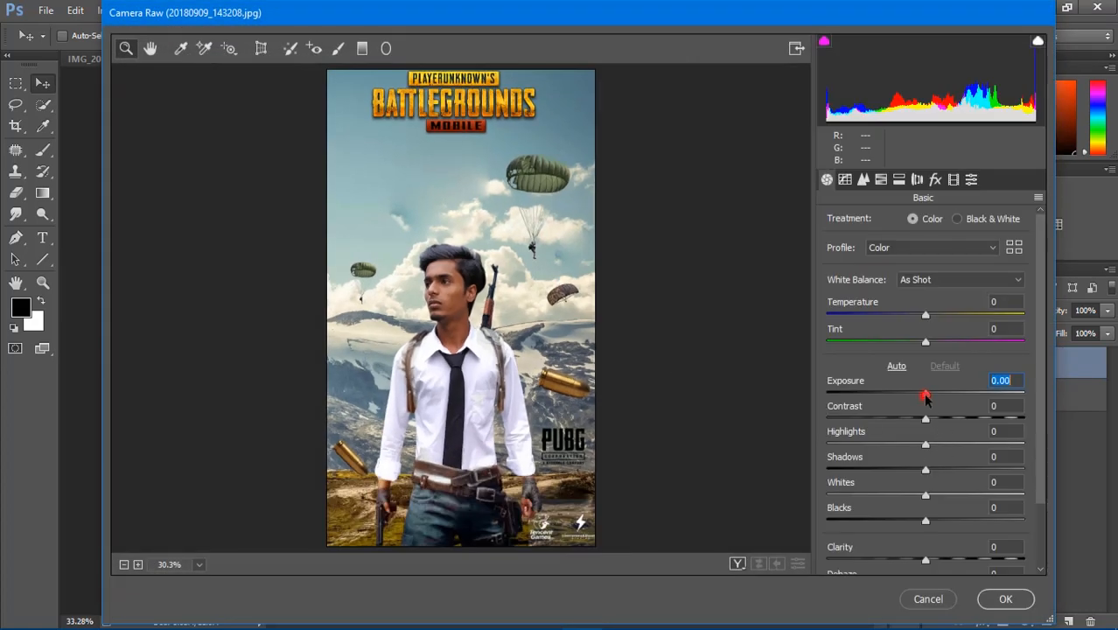
pyautogui.moveTo(925, 397); pyautogui.dragTo(872, 420)
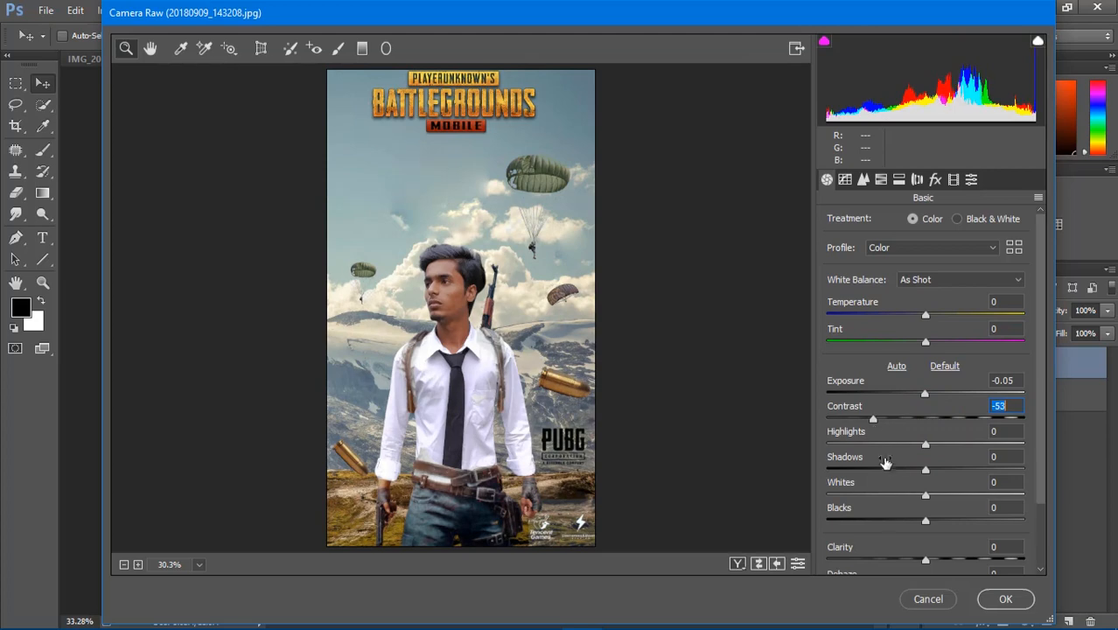
pyautogui.moveTo(924, 469)
pyautogui.mouseDown()
pyautogui.moveTo(950, 468)
pyautogui.moveTo(931, 470)
pyautogui.mouseUp()
# Step: Set the Camera Raw Blacks to +100 and Clarity to +73
pyautogui.scroll(-3, 922, 504)
pyautogui.moveTo(916, 423)
pyautogui.mouseDown()
pyautogui.moveTo(938, 425)
pyautogui.moveTo(900, 438)
pyautogui.mouseUp()
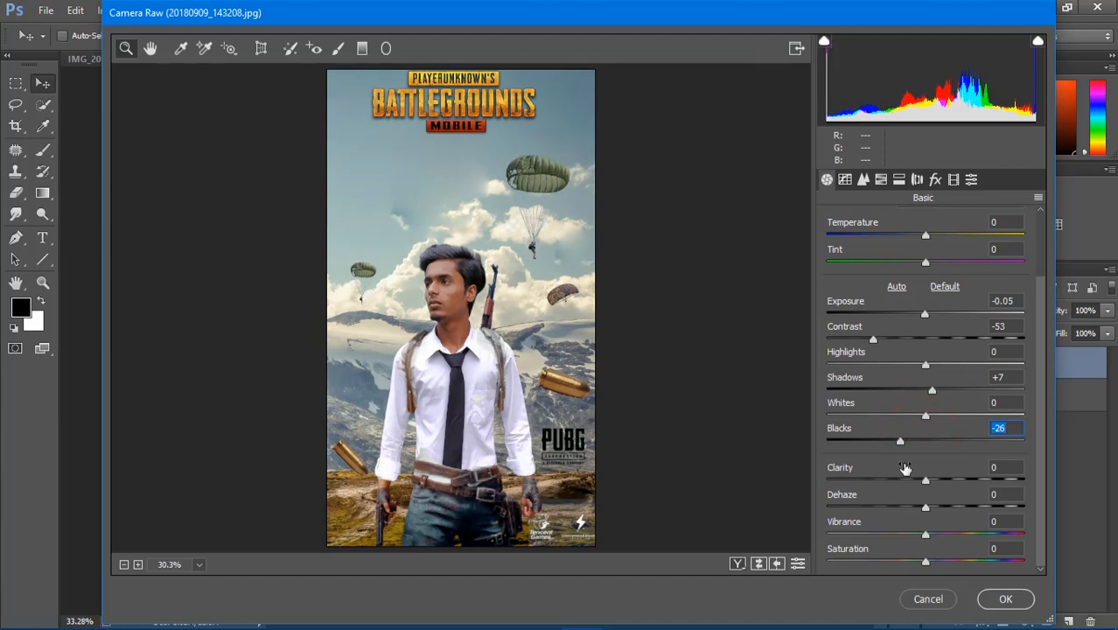
pyautogui.moveTo(925, 479); pyautogui.dragTo(981, 482)
pyautogui.moveTo(954, 440); pyautogui.dragTo(1037, 454)
pyautogui.moveTo(983, 480); pyautogui.dragTo(997, 481)
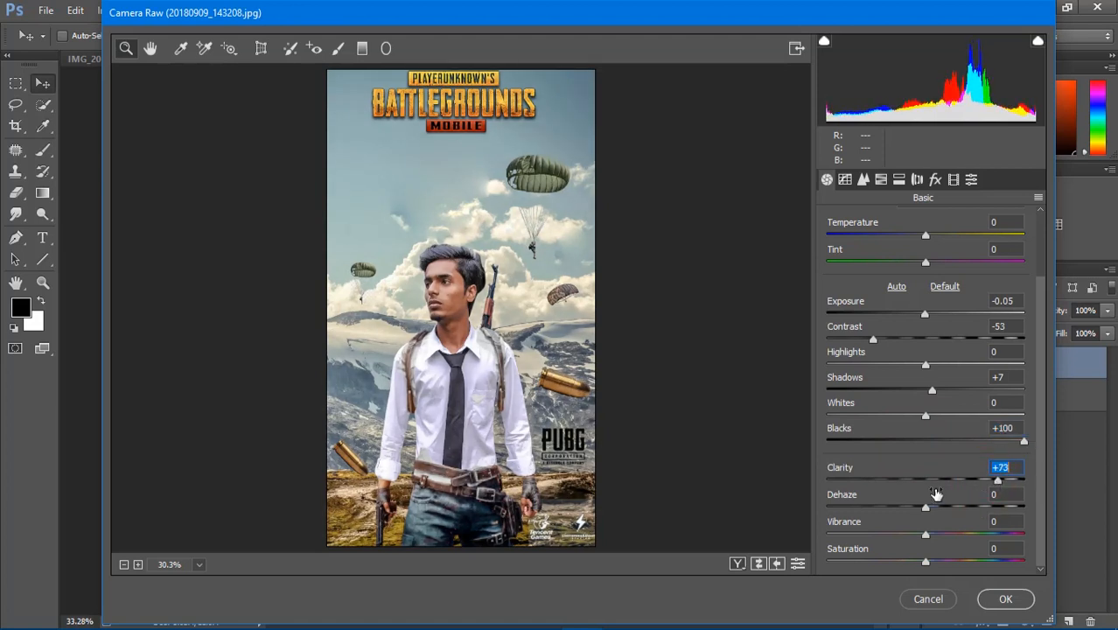
# Step: In the Camera Raw HSL adjustments, set the hue of both Greens and Yellows to -100
pyautogui.scroll(3, 932, 401)
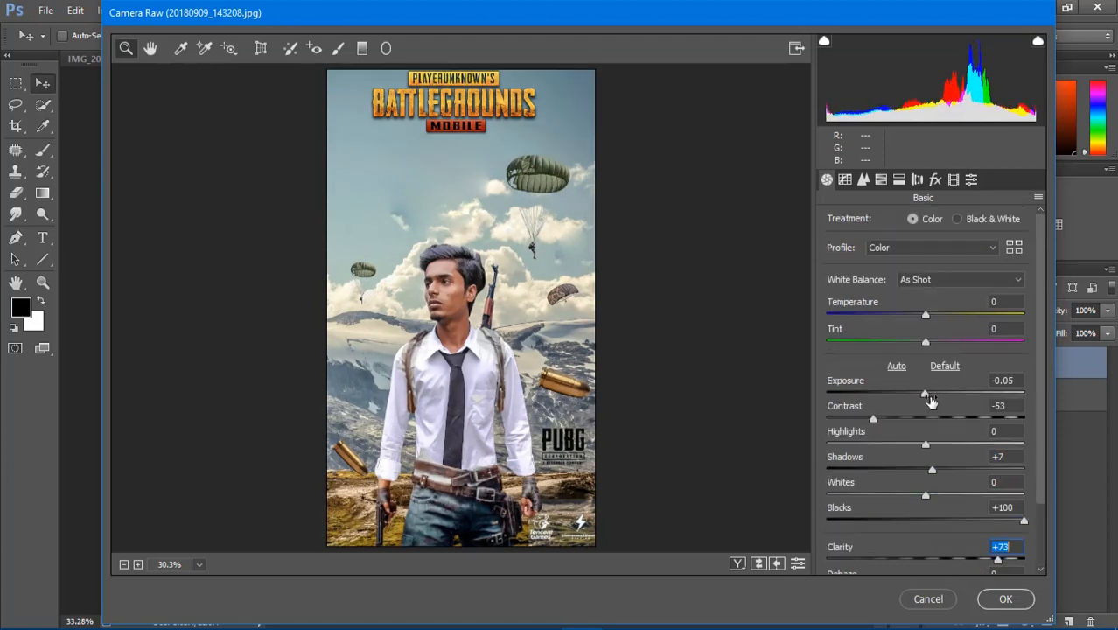
pyautogui.click(898, 179)
pyautogui.click(880, 179)
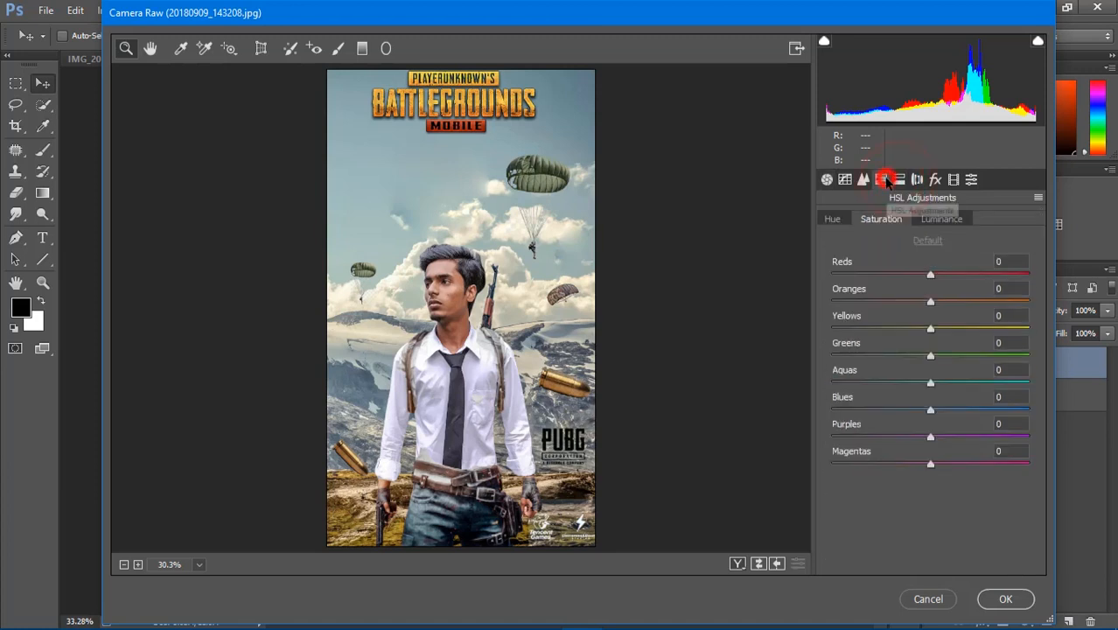
pyautogui.click(832, 220)
pyautogui.moveTo(930, 355); pyautogui.dragTo(828, 356)
pyautogui.moveTo(929, 328); pyautogui.dragTo(821, 327)
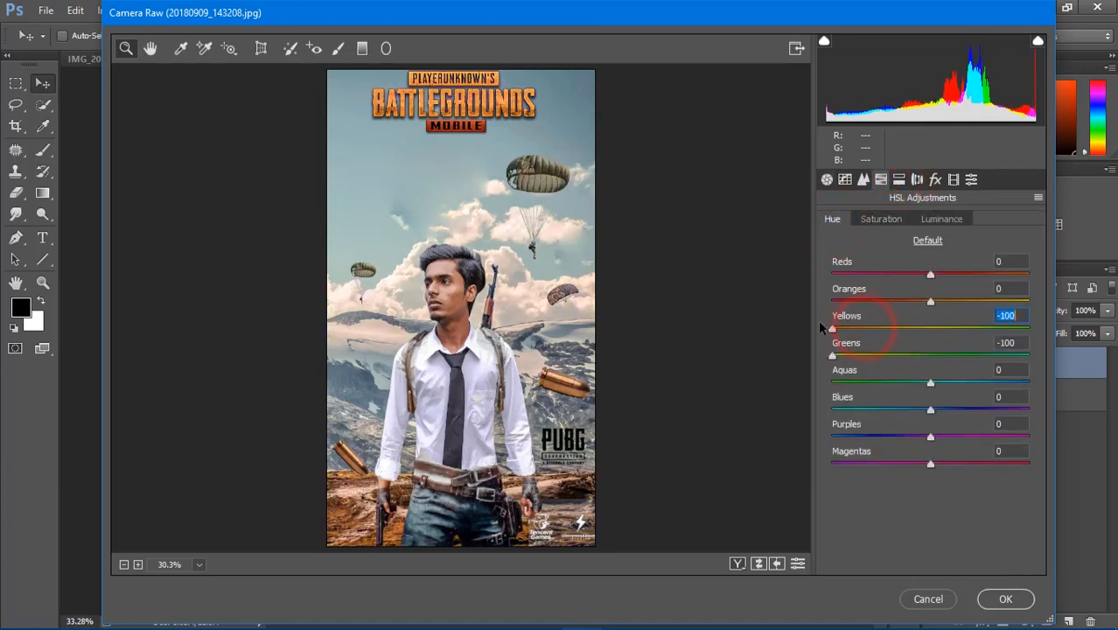
# Step: Set the HSL saturation of both Greens and Aquas to -100
pyautogui.click(881, 219)
pyautogui.moveTo(930, 356); pyautogui.dragTo(831, 355)
pyautogui.moveTo(930, 383); pyautogui.dragTo(824, 381)
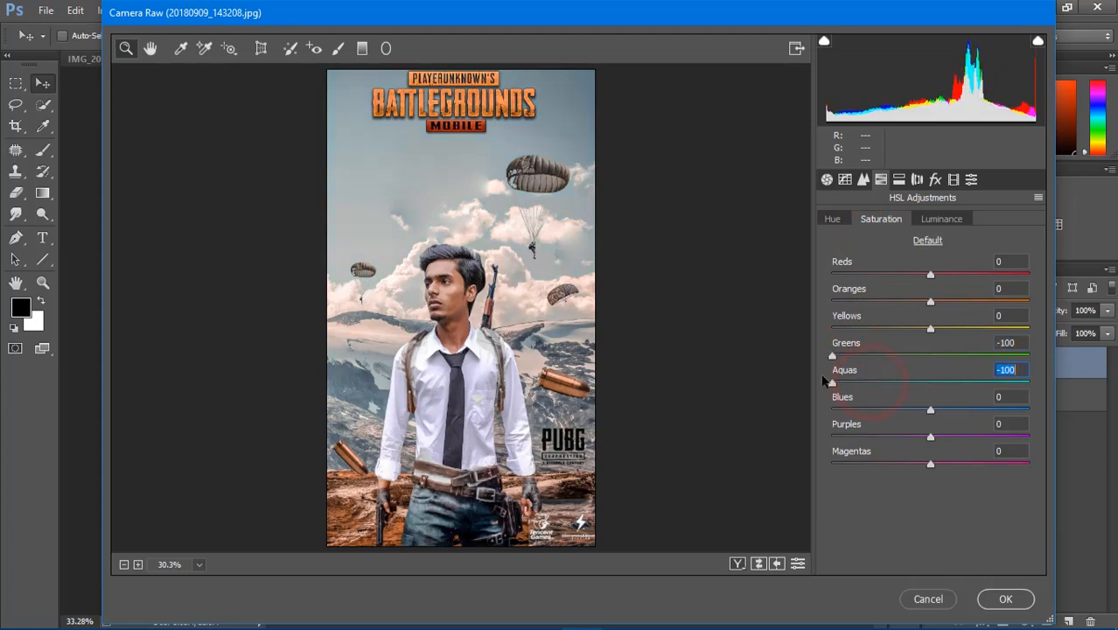
# Step: Apply the Camera Raw grade with Lens Corrections vignetting Amount -100 and Midpoint 0, and flatten the image
pyautogui.click(916, 179)
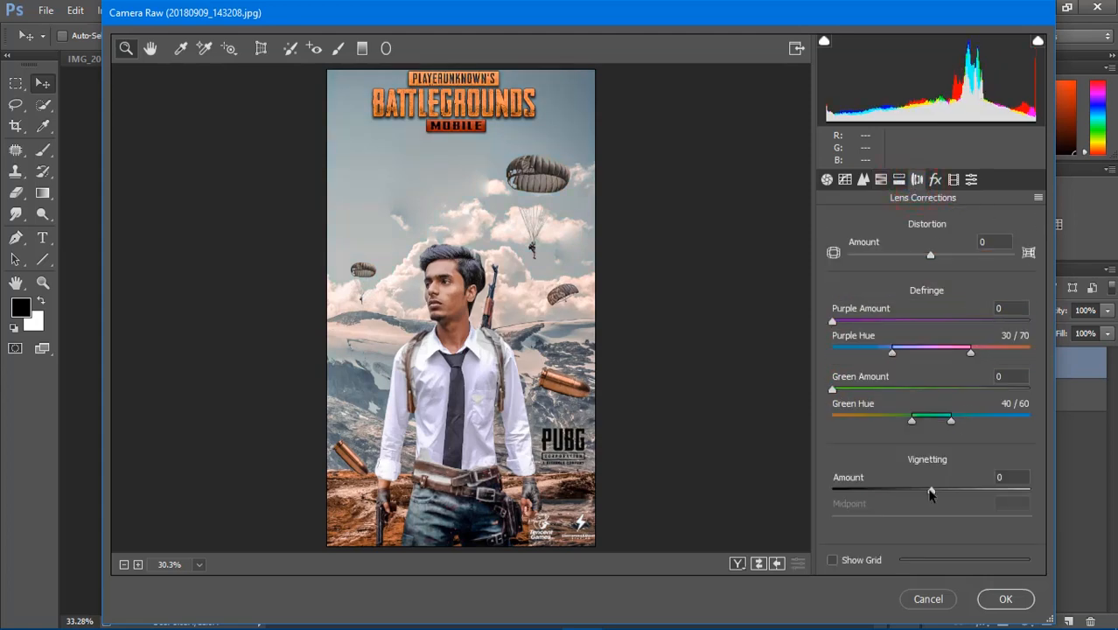
pyautogui.moveTo(930, 490); pyautogui.dragTo(810, 520)
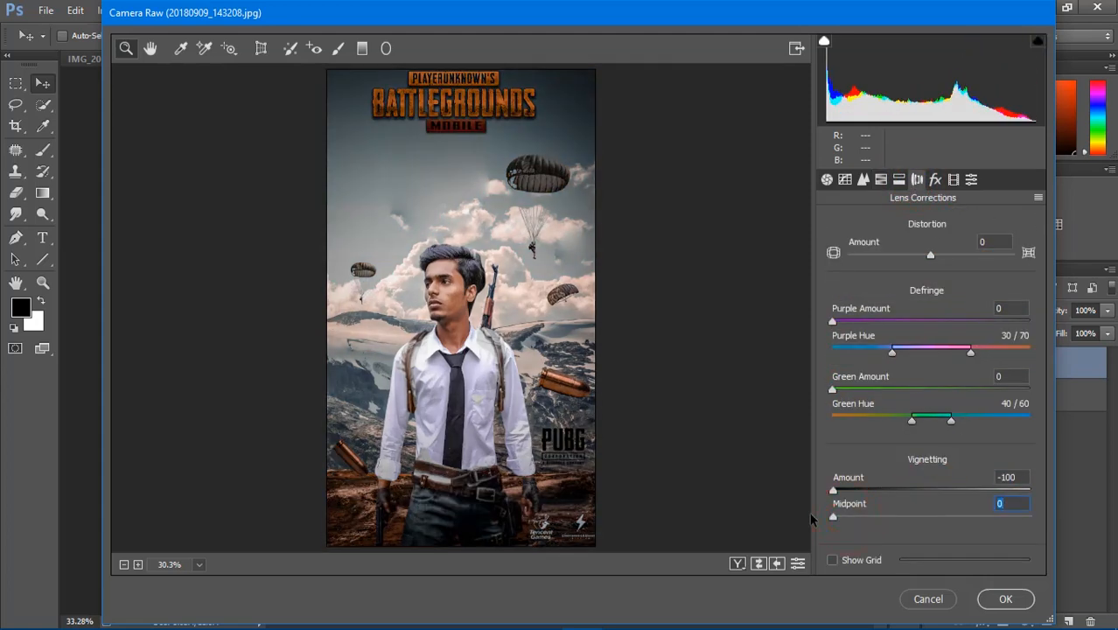
pyautogui.click(1005, 599)
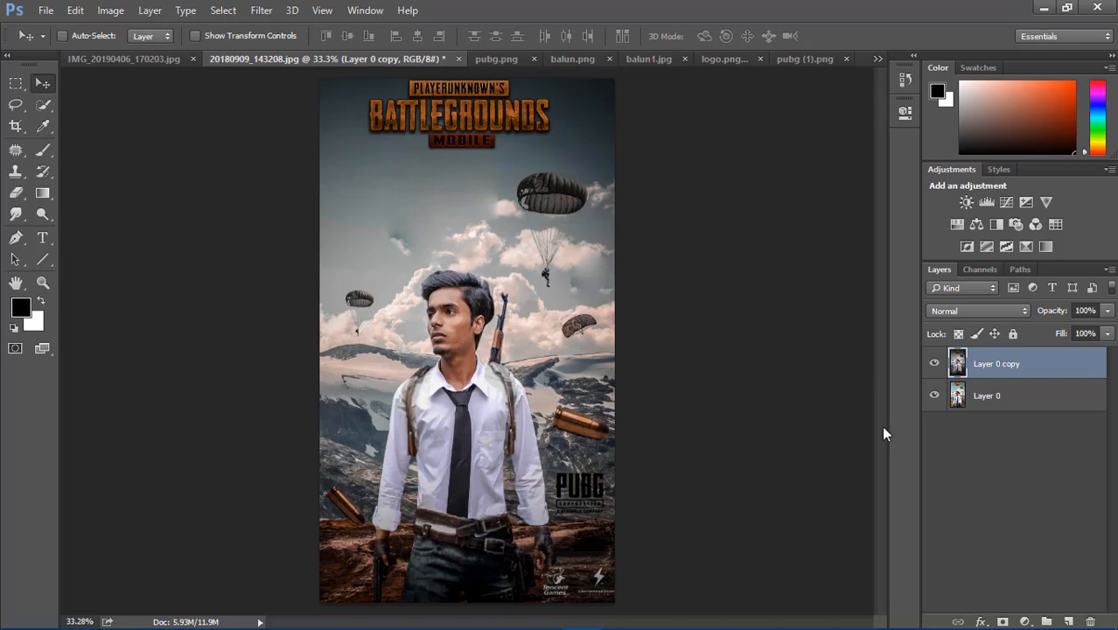
pyautogui.rightClick(988, 367)
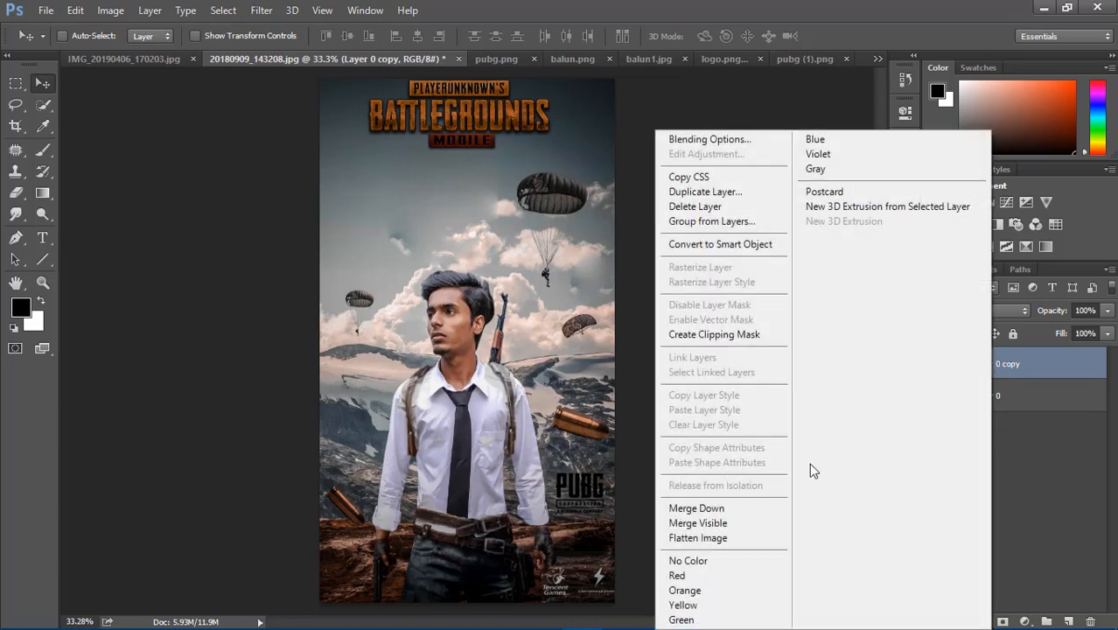
pyautogui.click(718, 538)
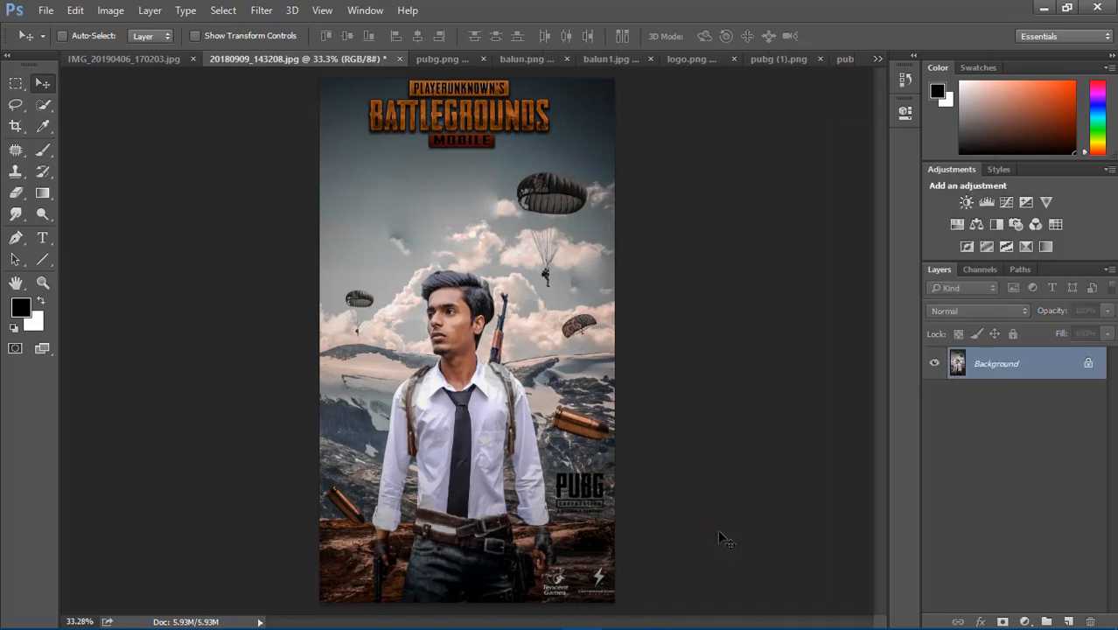